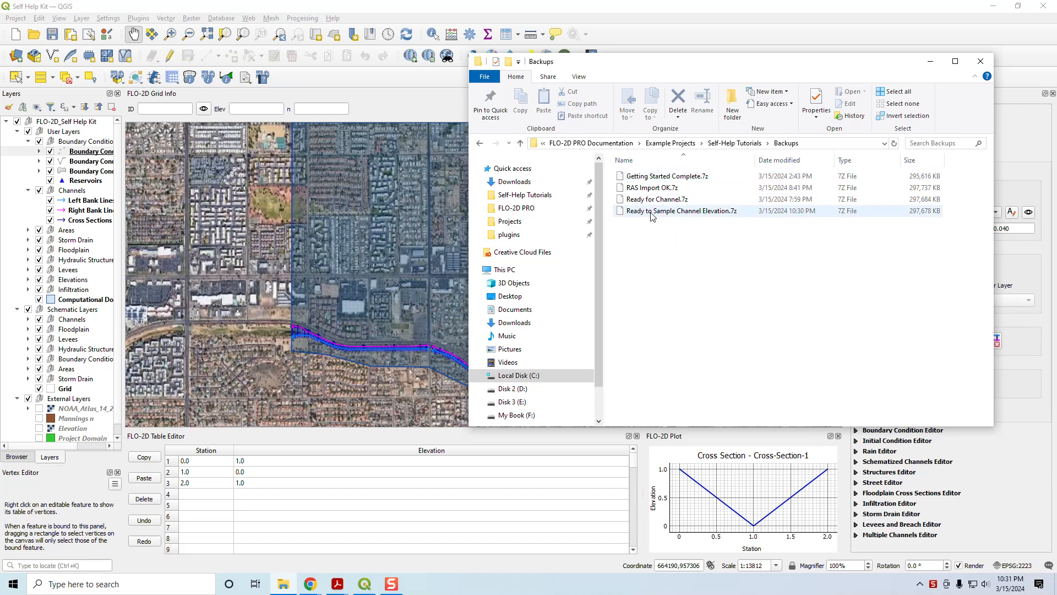
Minimize the Backups folder window and delete all schematized channel data from the project.
{"action": "left_click", "coordinate": [654, 214]}
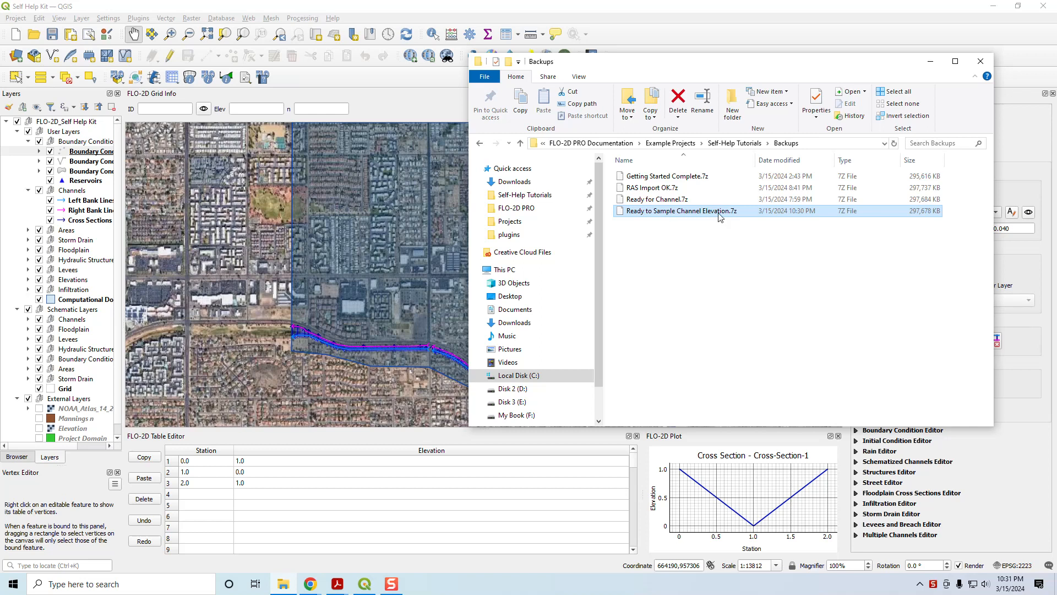
{"action": "left_click", "coordinate": [932, 62]}
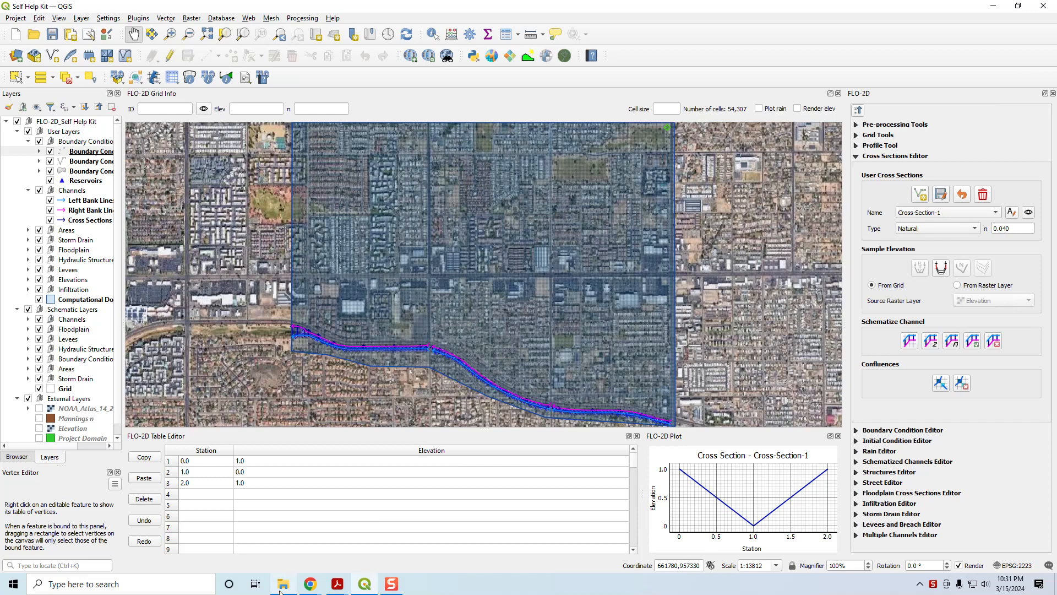
{"action": "left_click_drag", "start_coordinate": [523, 389], "coordinate": [513, 289]}
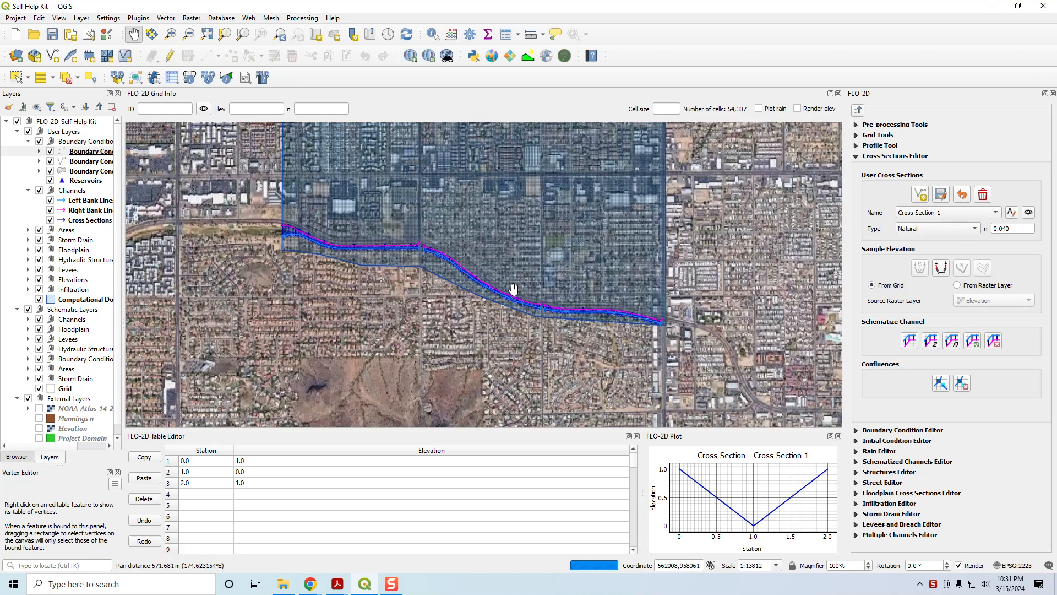
{"action": "scroll", "coordinate": [513, 288], "scroll_direction": "up", "scroll_amount": 1}
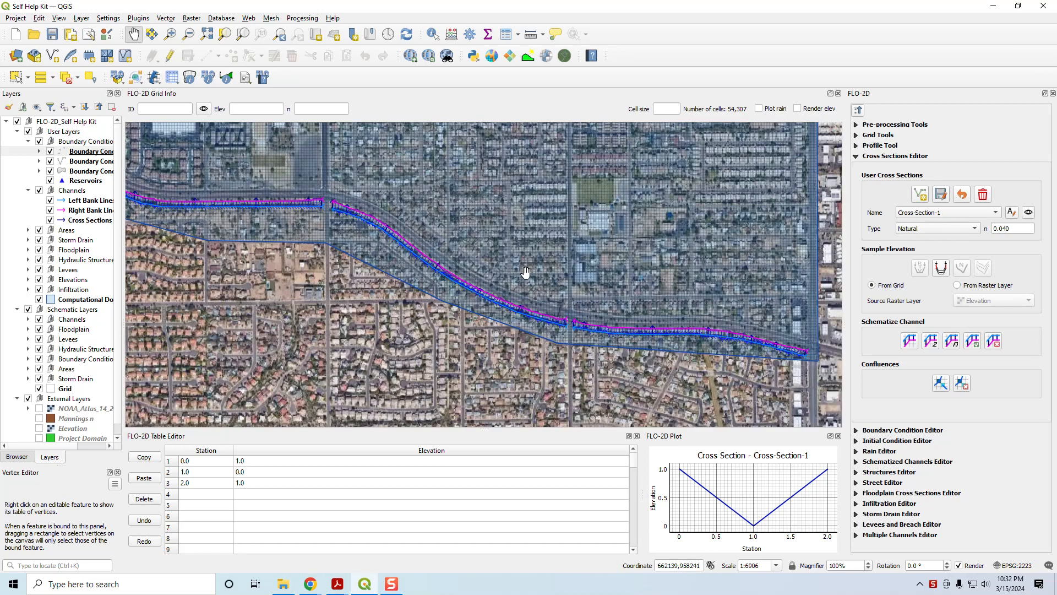
{"action": "left_click_drag", "start_coordinate": [547, 289], "coordinate": [525, 289]}
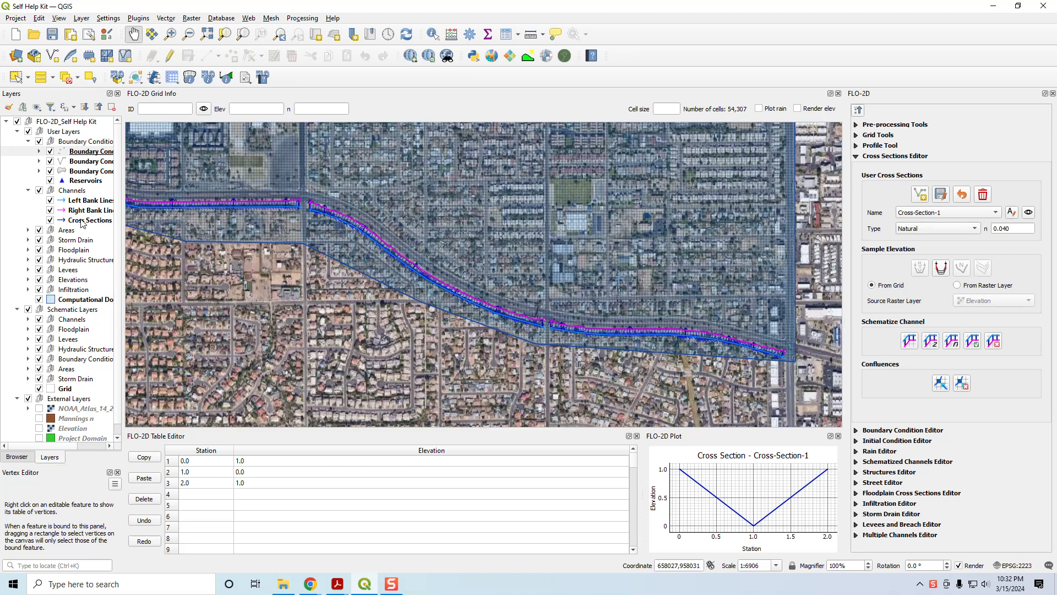
{"action": "left_click", "coordinate": [994, 342]}
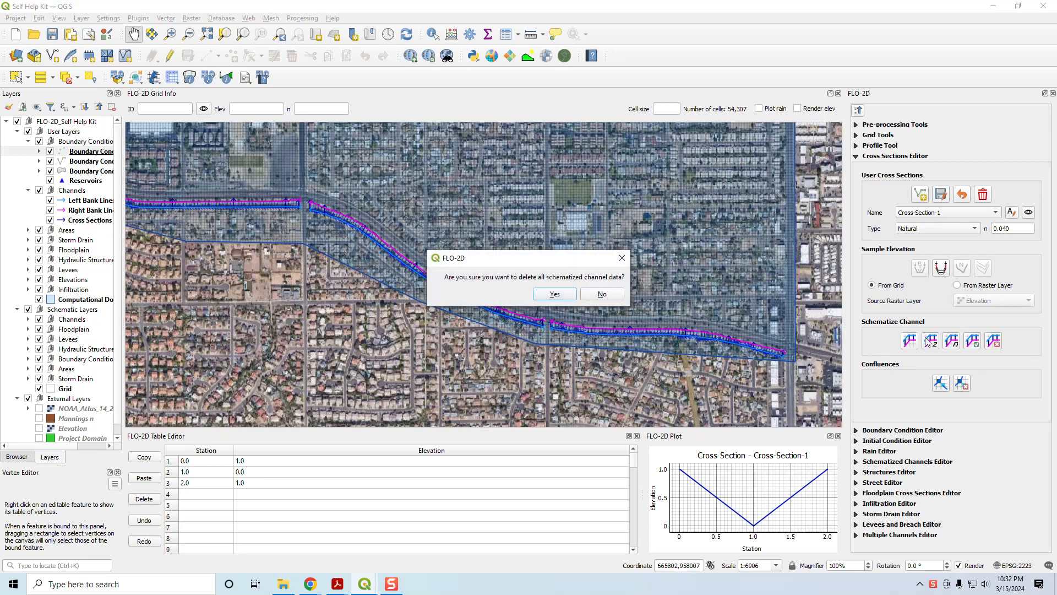
{"action": "left_click", "coordinate": [568, 295]}
{"action": "left_click", "coordinate": [825, 130]}
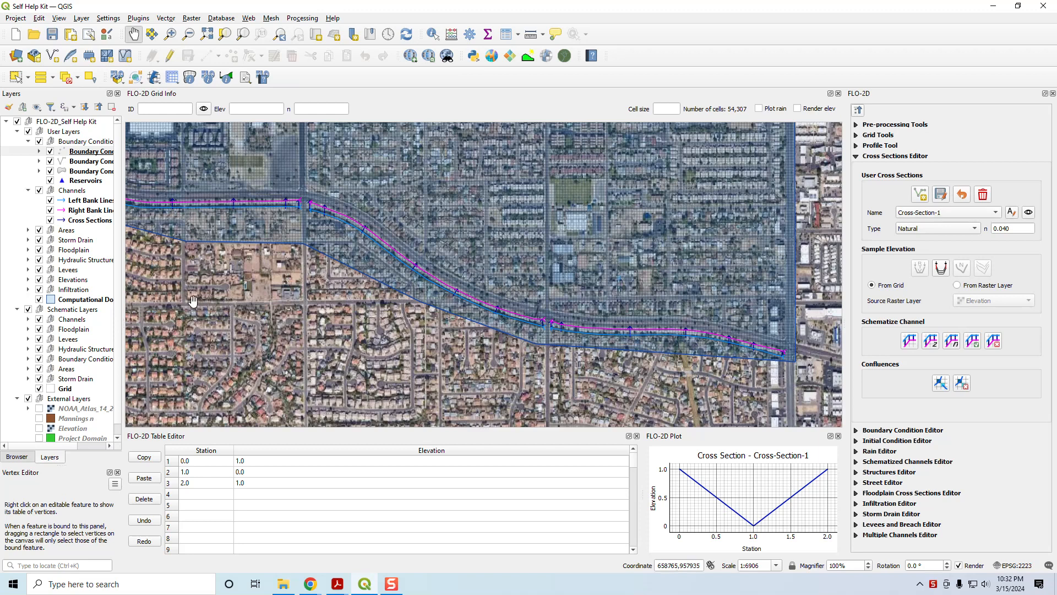
Open the attribute table of the Cross Sections user layer and turn on editing.
{"action": "left_click", "coordinate": [84, 222]}
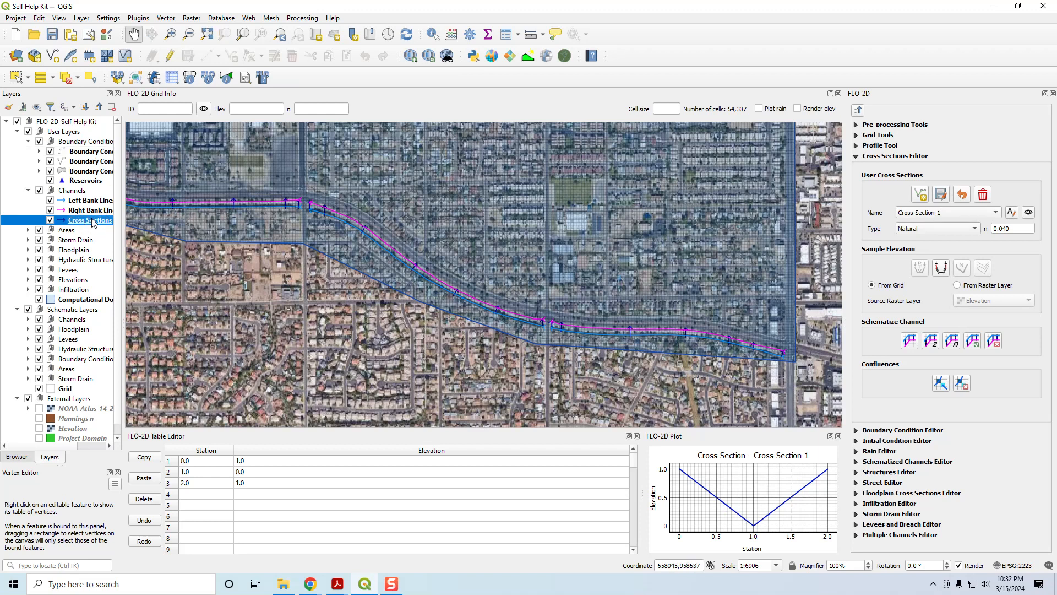
{"action": "right_click", "coordinate": [93, 222]}
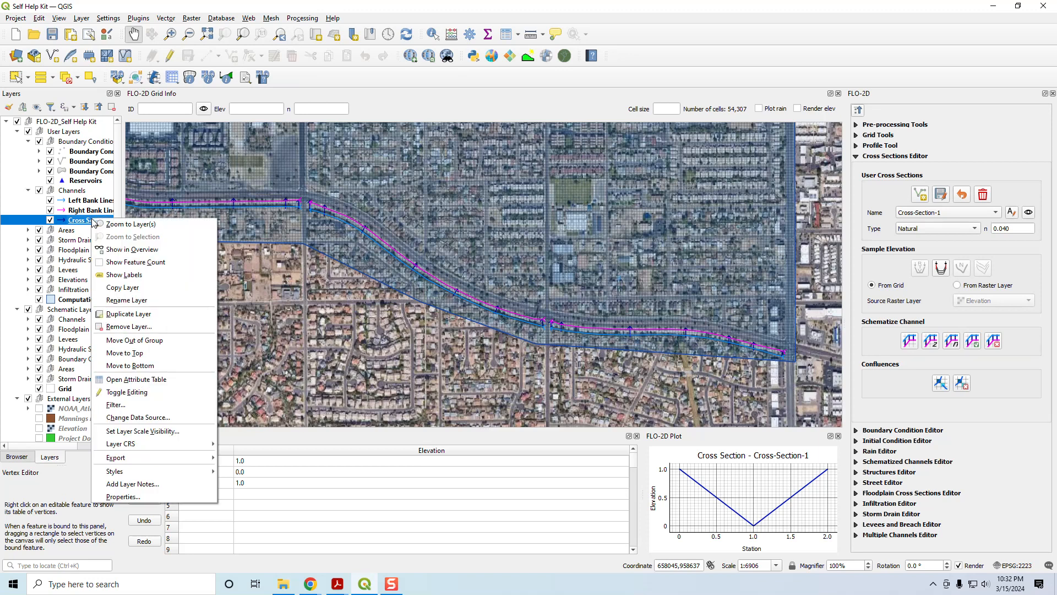
{"action": "left_click", "coordinate": [136, 379]}
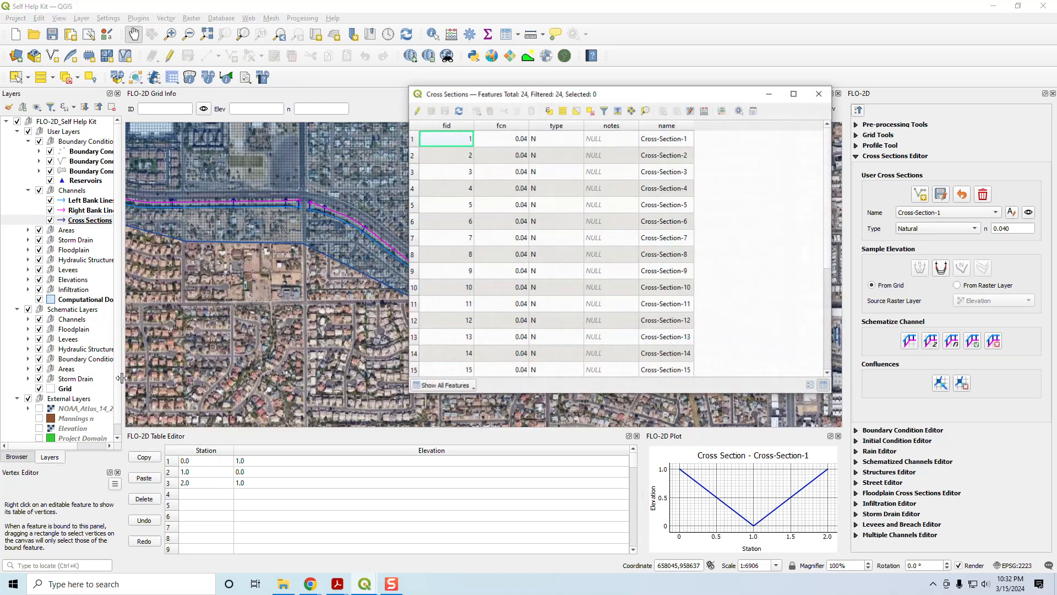
{"action": "left_click", "coordinate": [418, 111]}
Update the name field of cross sections 1 to 7 with the expression concat('g1-', "fid").
{"action": "left_click", "coordinate": [430, 127]}
{"action": "left_click", "coordinate": [435, 165]}
{"action": "left_click", "coordinate": [532, 129]}
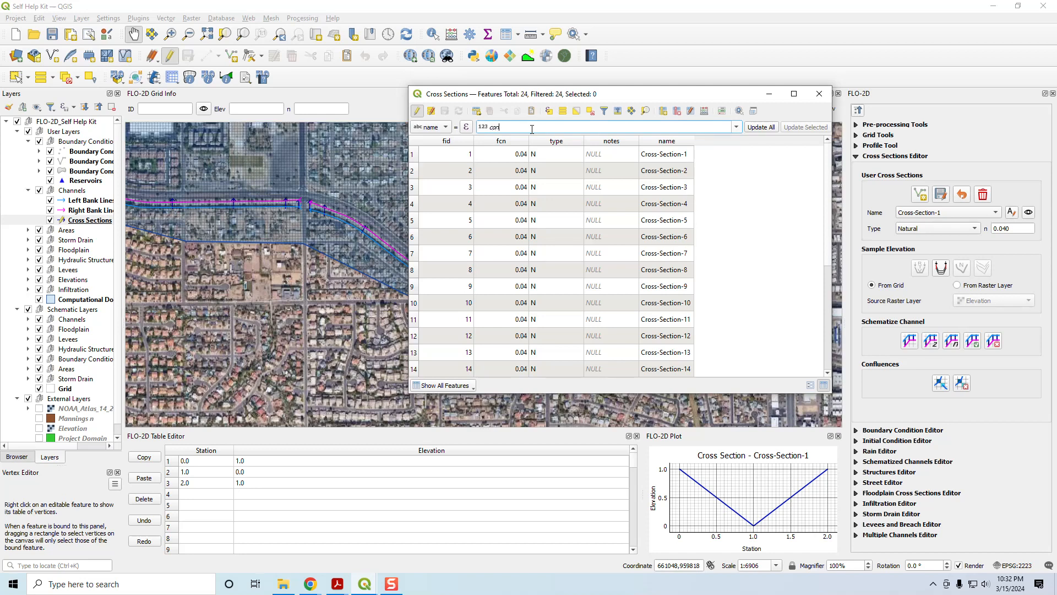
{"action": "type", "text": "concat('g1-', \"fid"}
{"action": "type", "text": ")"}
{"action": "left_click", "coordinate": [416, 155]}
{"action": "left_click", "coordinate": [417, 254], "text": "shift"}
{"action": "left_click_drag", "start_coordinate": [496, 97], "coordinate": [203, 130]}
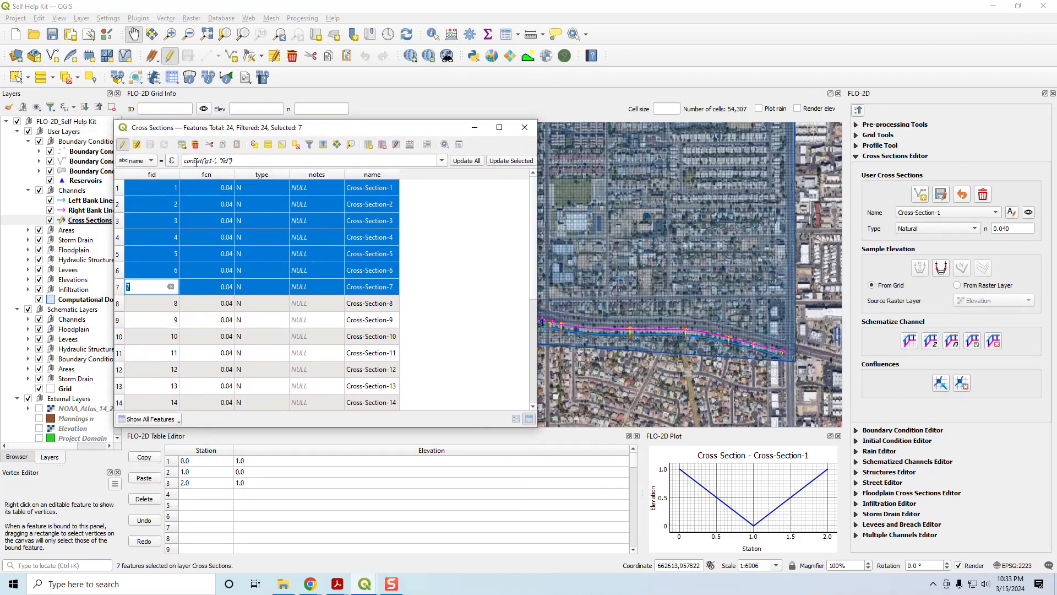
{"action": "left_click", "coordinate": [498, 160]}
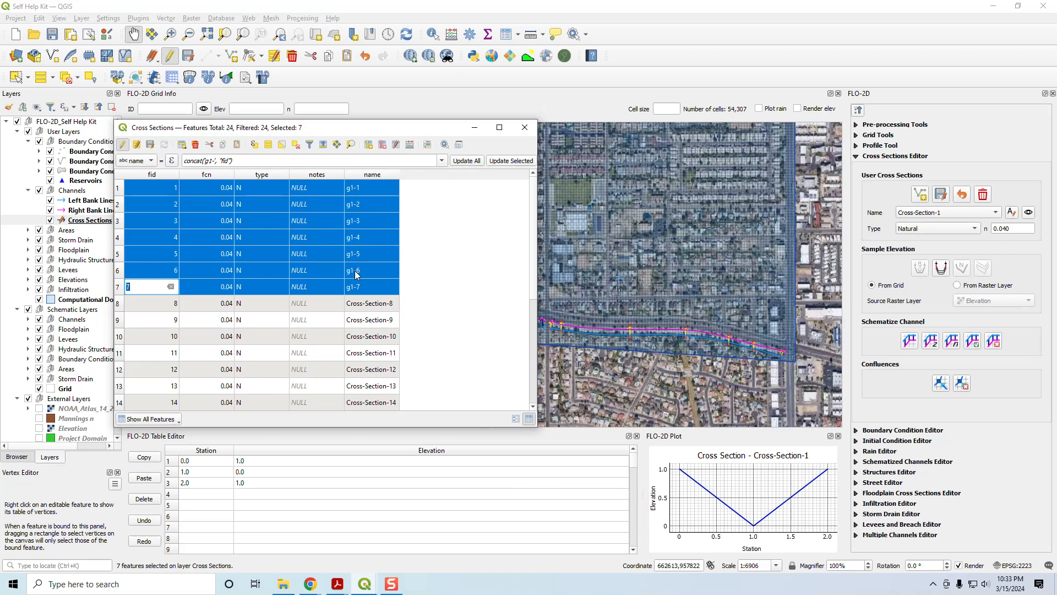
{"action": "left_click", "coordinate": [119, 303]}
{"action": "left_click_drag", "start_coordinate": [228, 130], "coordinate": [661, 110]}
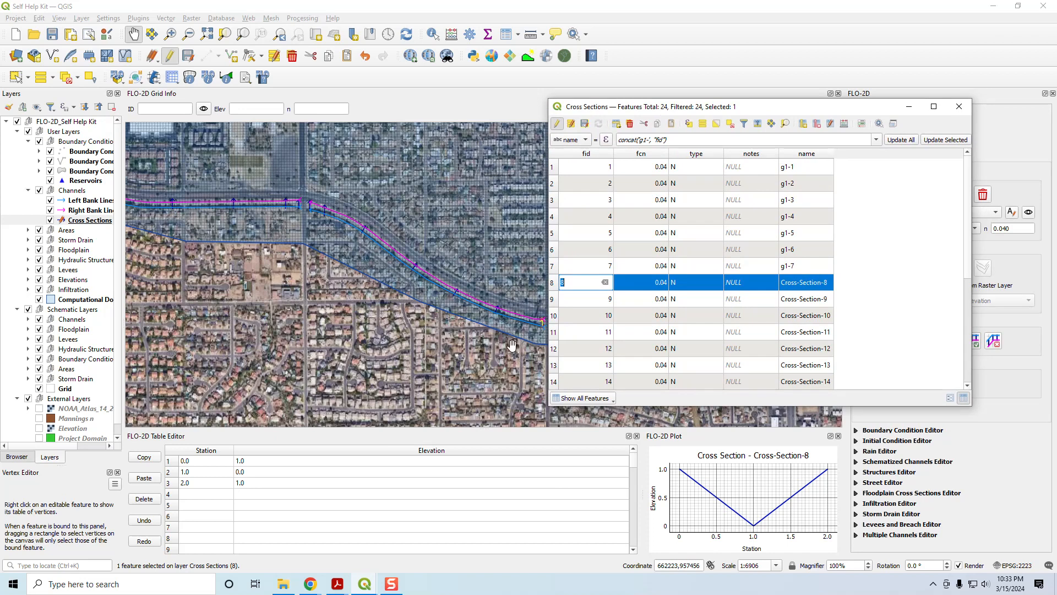
{"action": "scroll", "coordinate": [565, 334], "scroll_direction": "down", "scroll_amount": 3}
{"action": "left_click", "coordinate": [555, 317], "text": "shift"}
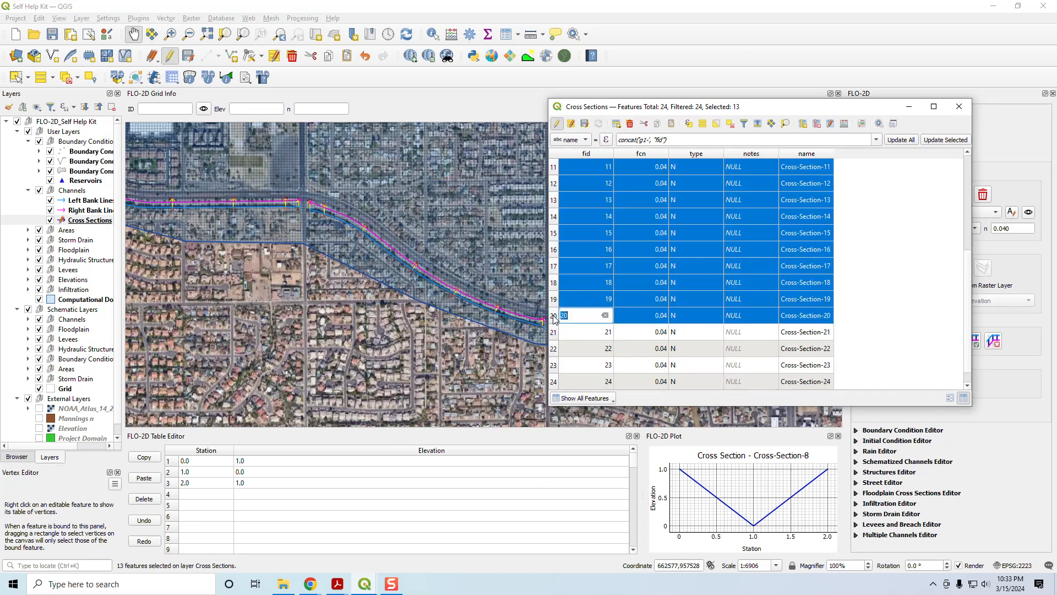
{"action": "left_click", "coordinate": [553, 268]}
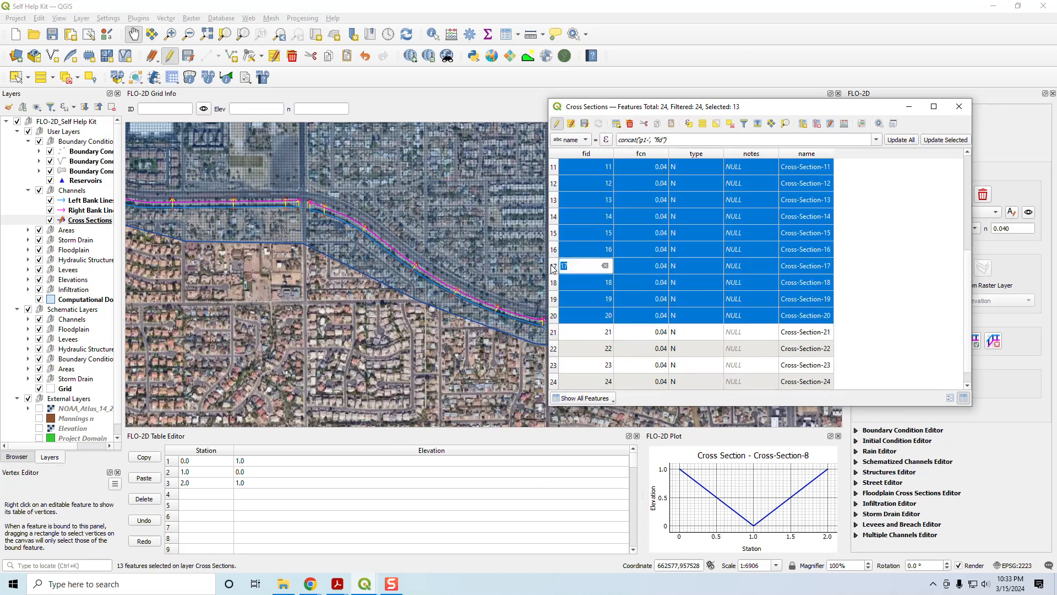
{"action": "left_click", "coordinate": [554, 269]}
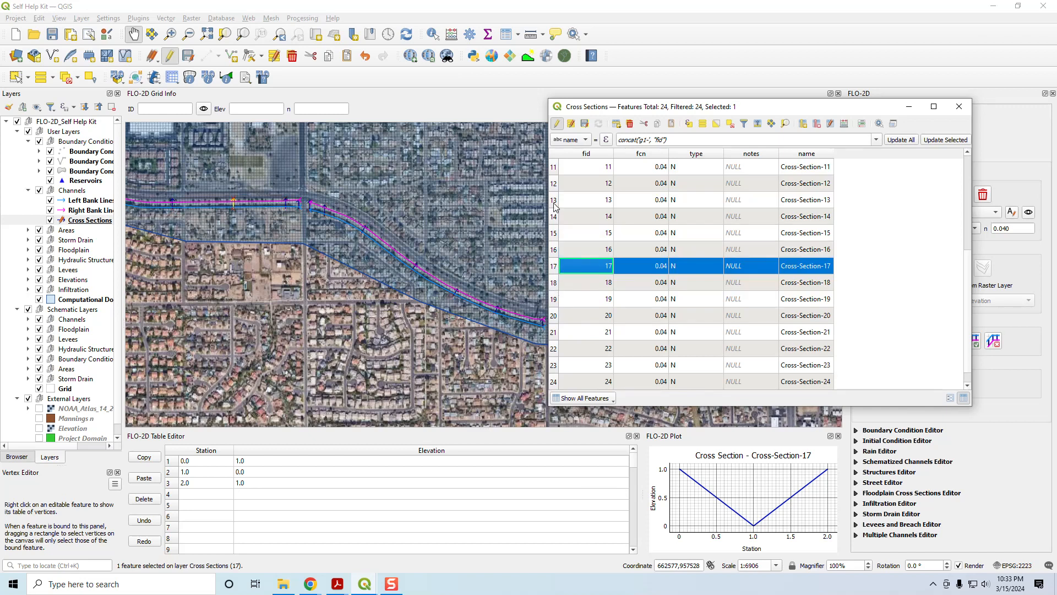
Update the name field of only cross sections 8 to 14 with the expression concat('g2-', "fid").
{"action": "scroll", "coordinate": [554, 219], "scroll_direction": "up", "scroll_amount": 3}
{"action": "left_click", "coordinate": [555, 284]}
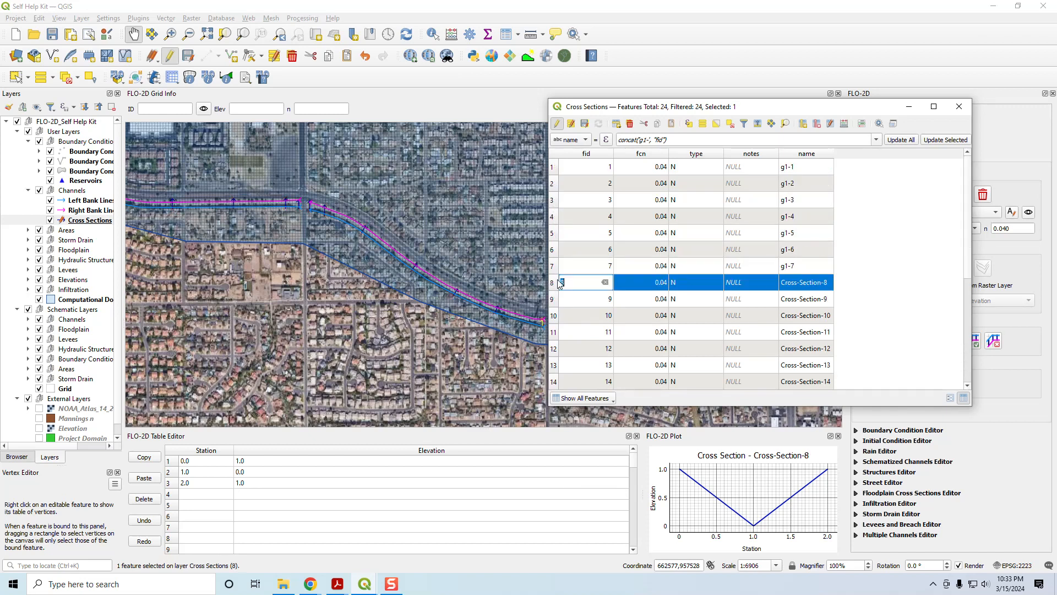
{"action": "scroll", "coordinate": [573, 279], "scroll_direction": "down", "scroll_amount": 4}
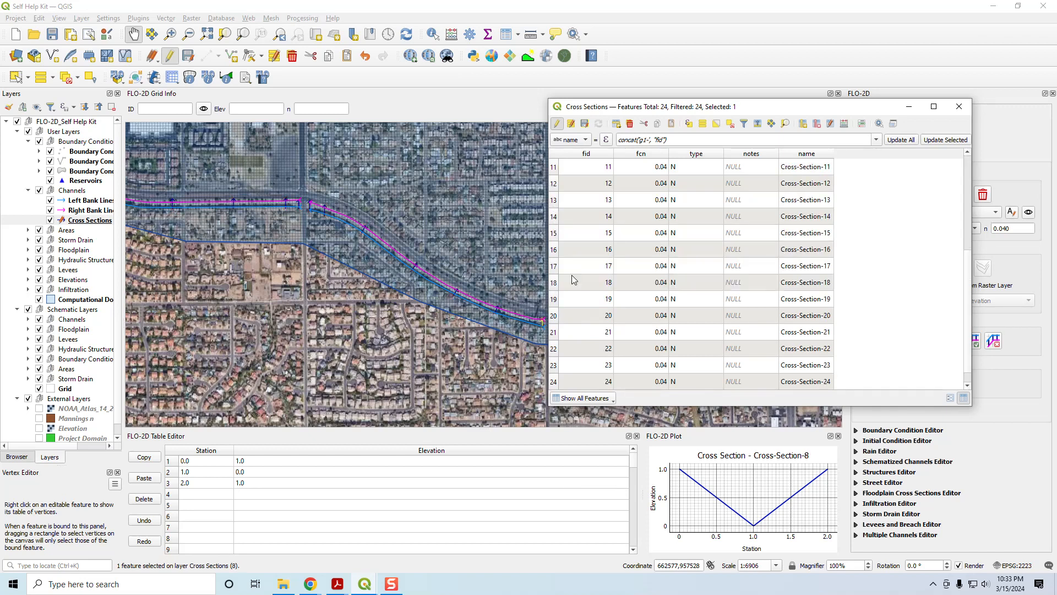
{"action": "left_click", "coordinate": [554, 300], "text": "shift"}
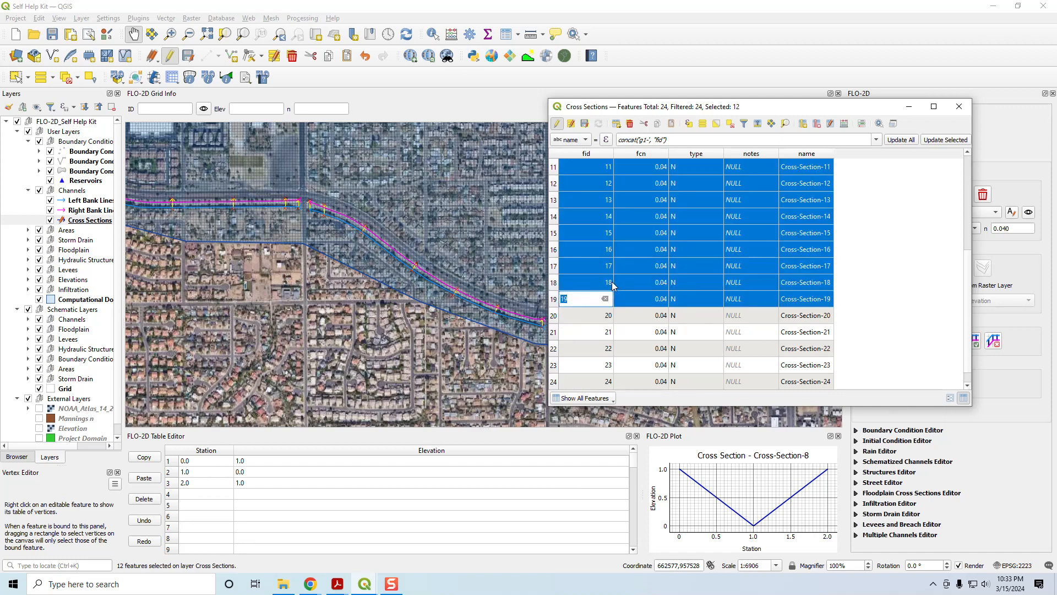
{"action": "left_click", "coordinate": [554, 285], "text": "ctrl"}
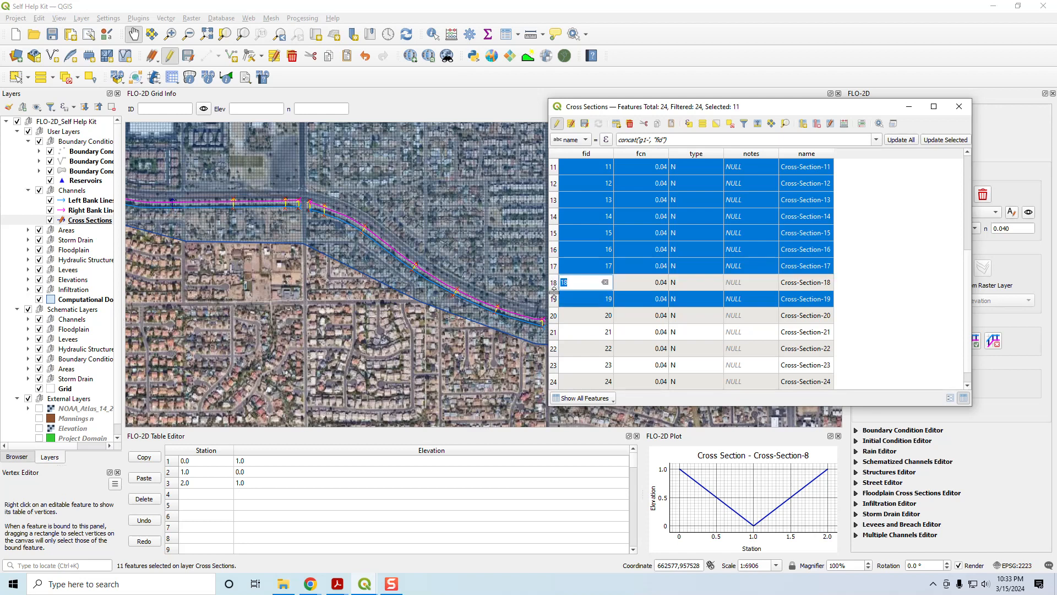
{"action": "left_click", "coordinate": [553, 300], "text": "ctrl"}
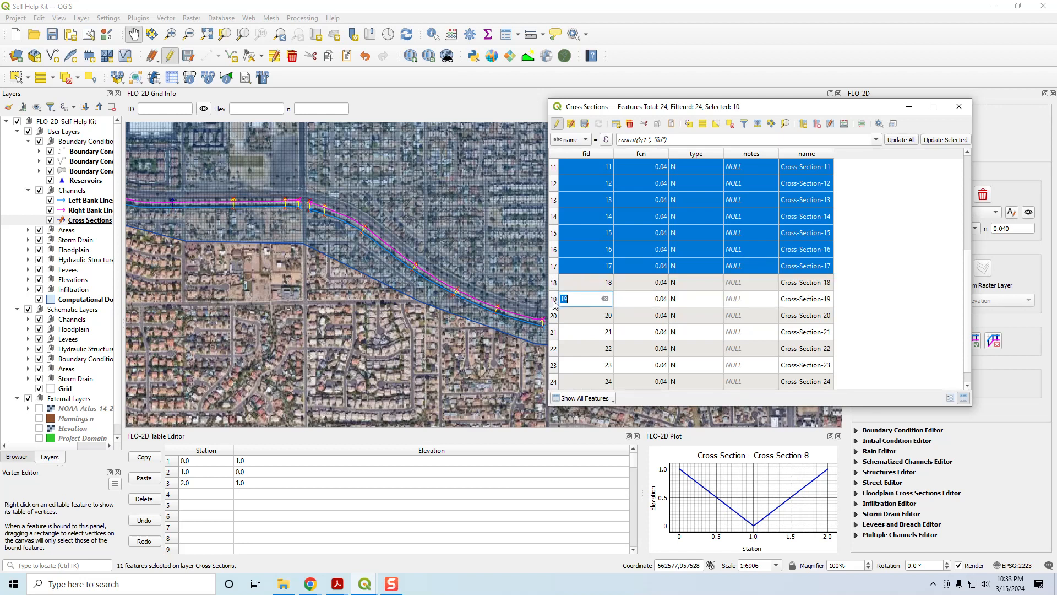
{"action": "left_click", "coordinate": [554, 268], "text": "ctrl"}
{"action": "left_click", "coordinate": [553, 251], "text": "ctrl"}
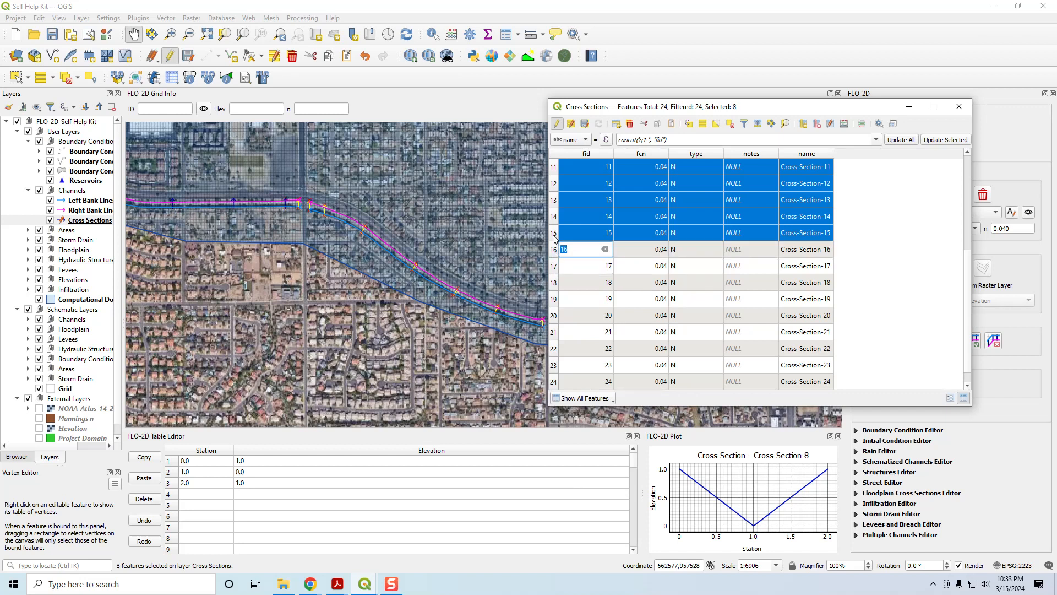
{"action": "left_click", "coordinate": [553, 234], "text": "ctrl"}
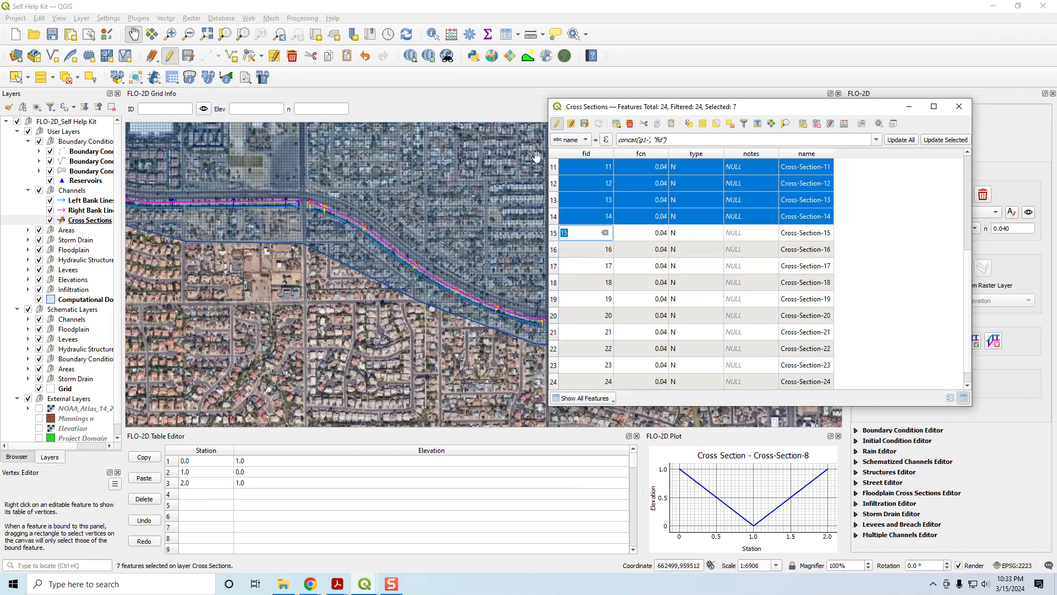
{"action": "left_click", "coordinate": [646, 140]}
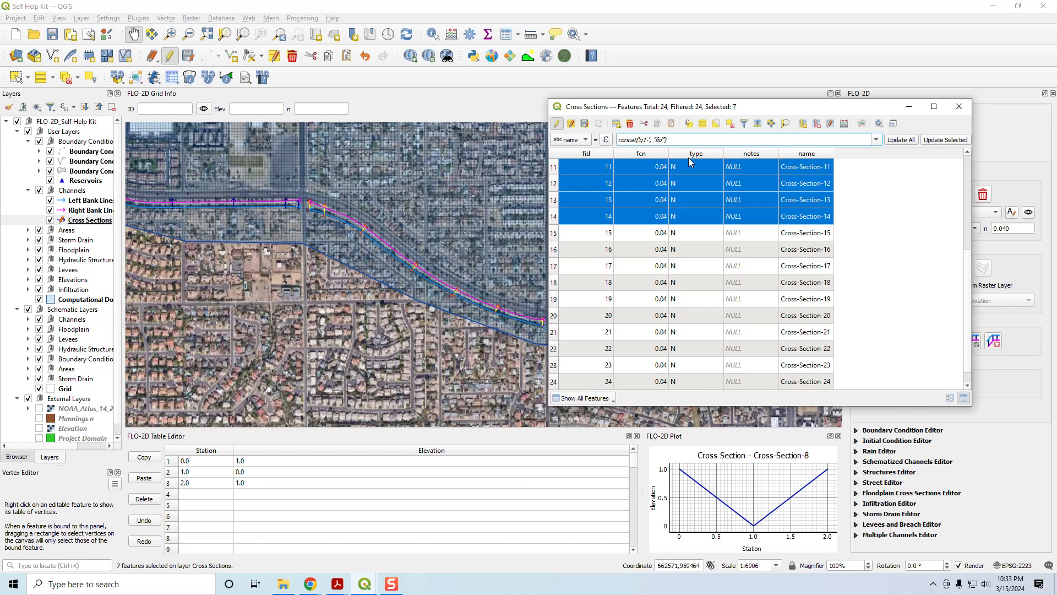
{"action": "key", "text": "BackSpace"}
{"action": "type", "text": "2"}
{"action": "left_click", "coordinate": [911, 140]}
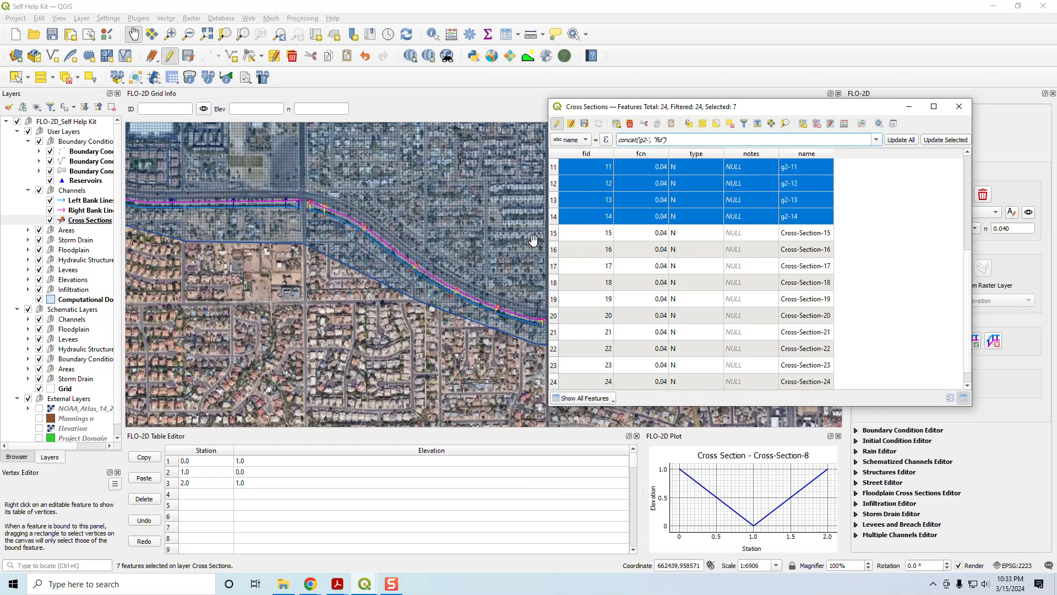
Update the name field of cross sections 15 to 24 with the expression concat('g3-', "fid").
{"action": "left_click", "coordinate": [554, 237]}
{"action": "left_click", "coordinate": [555, 381], "text": "shift"}
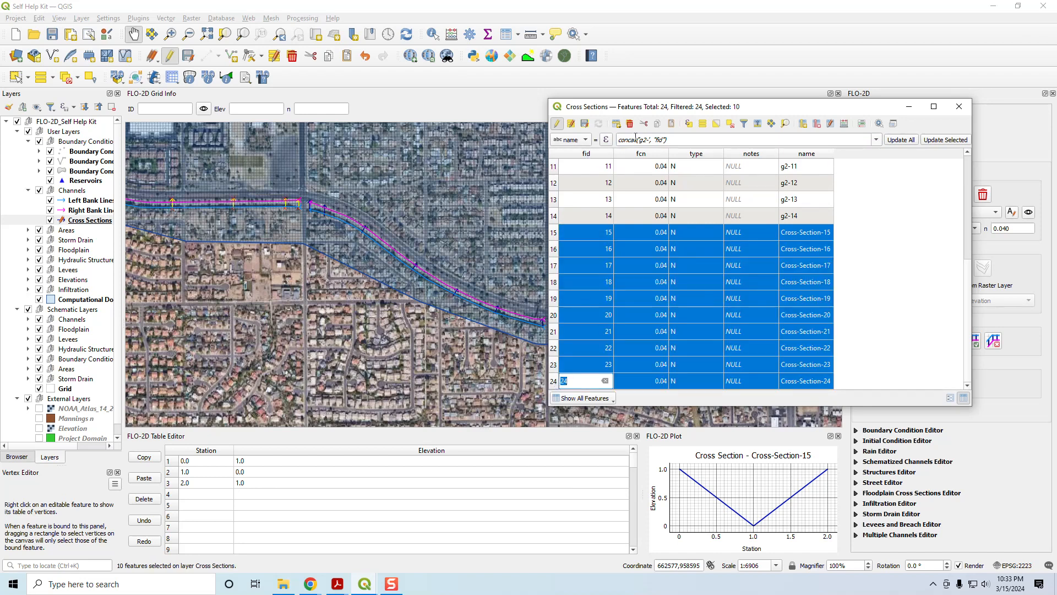
{"action": "left_click", "coordinate": [645, 141]}
{"action": "key", "text": "BackSpace"}
{"action": "type", "text": "3"}
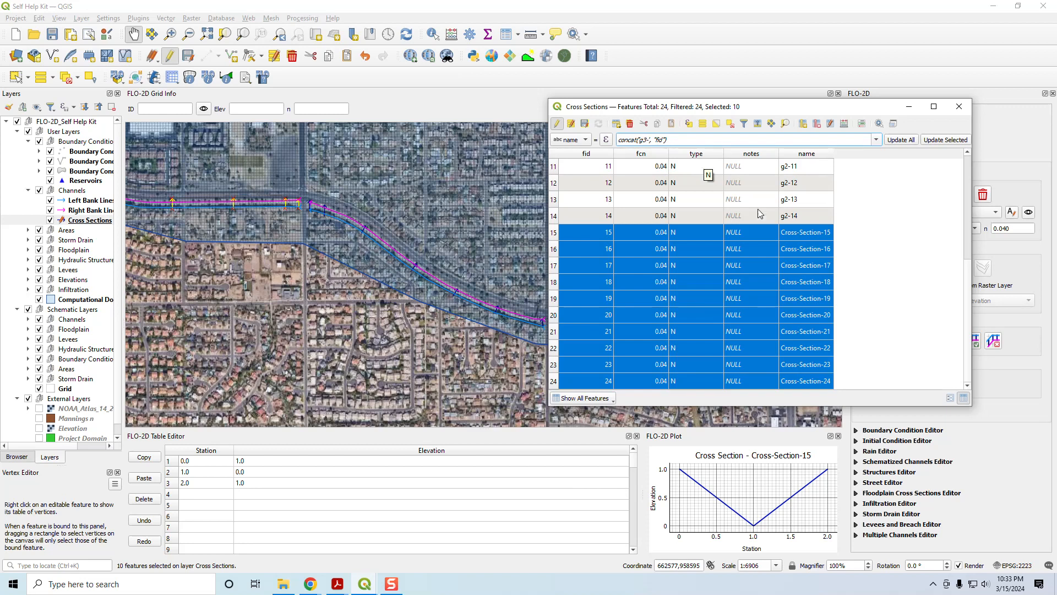
{"action": "left_click", "coordinate": [946, 140]}
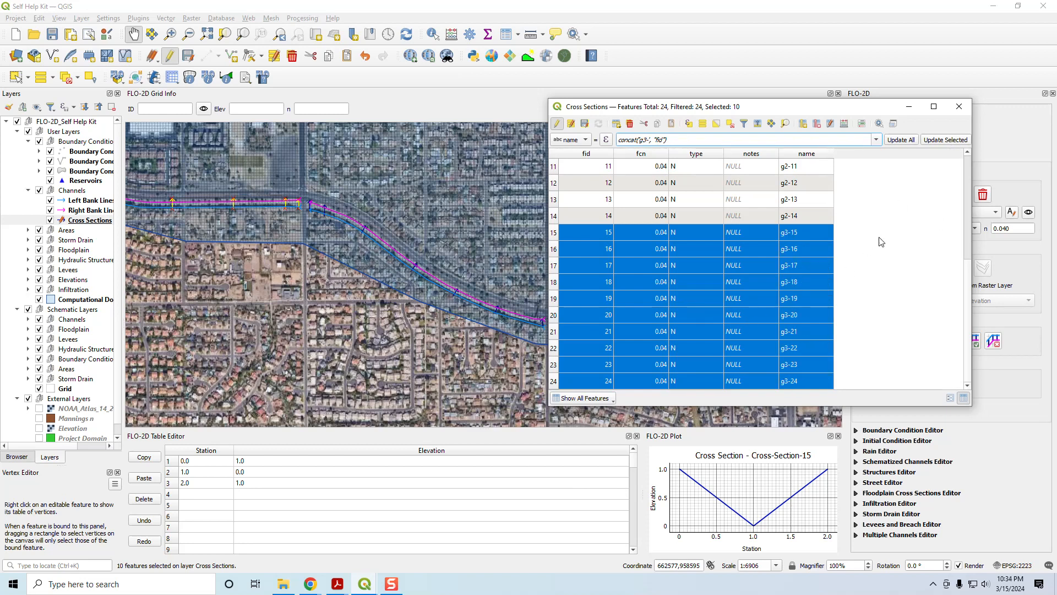
{"action": "left_click_drag", "start_coordinate": [969, 261], "coordinate": [968, 310]}
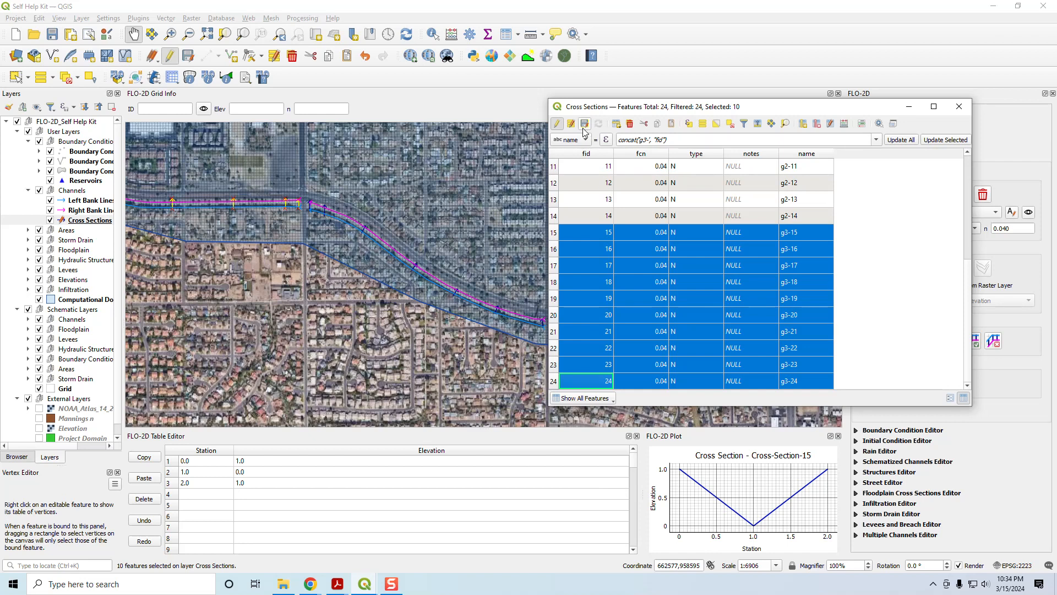
Close the attribute table, then save the user cross-section edits and check the names in the cross-section list.
{"action": "left_click_drag", "start_coordinate": [876, 108], "coordinate": [710, 112]}
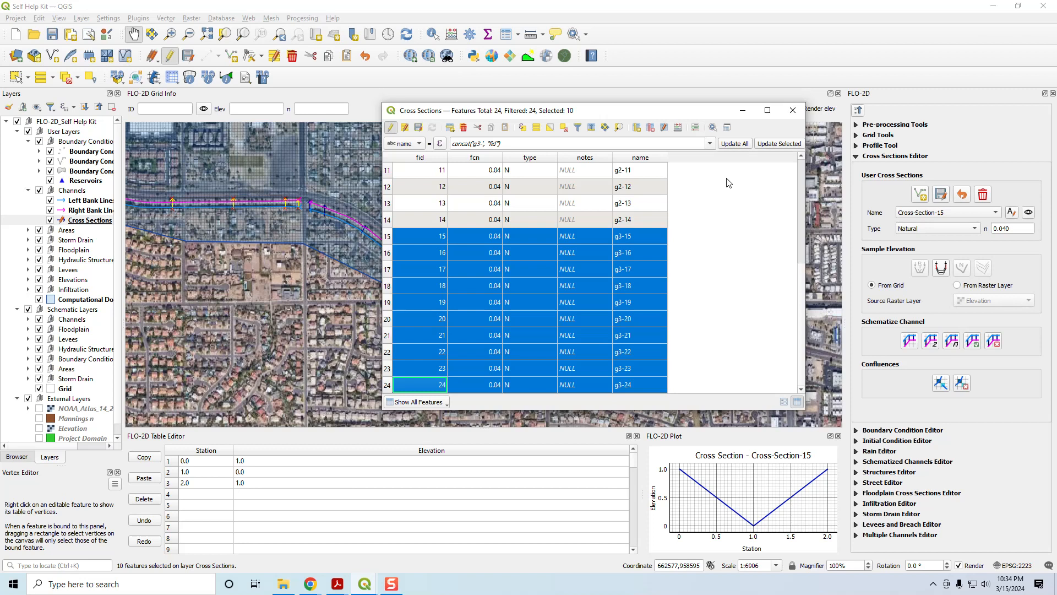
{"action": "left_click", "coordinate": [793, 110]}
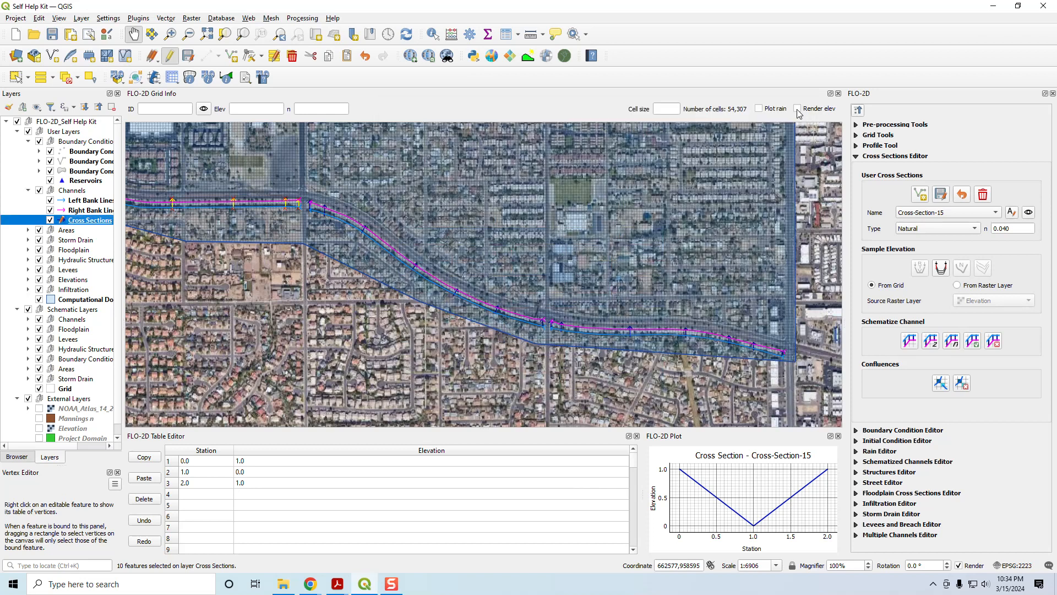
{"action": "left_click", "coordinate": [941, 196]}
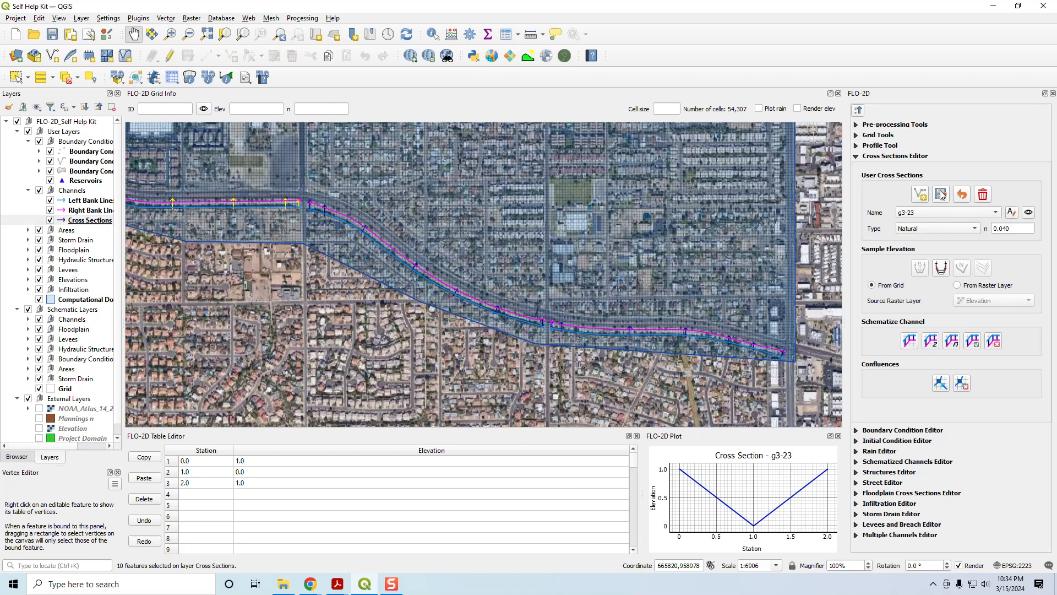
{"action": "left_click", "coordinate": [914, 218]}
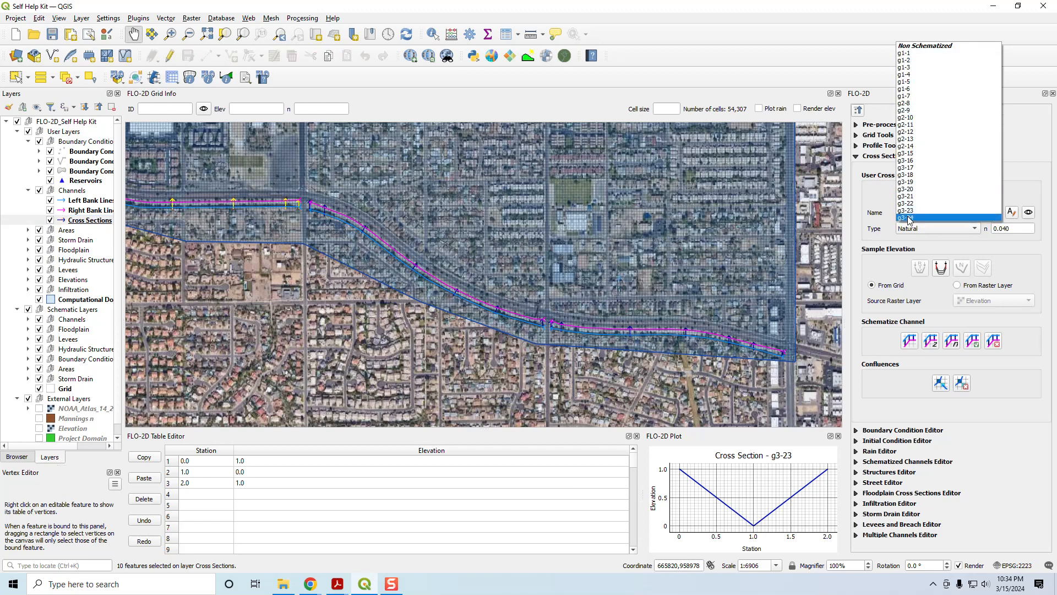
{"action": "left_click", "coordinate": [893, 198]}
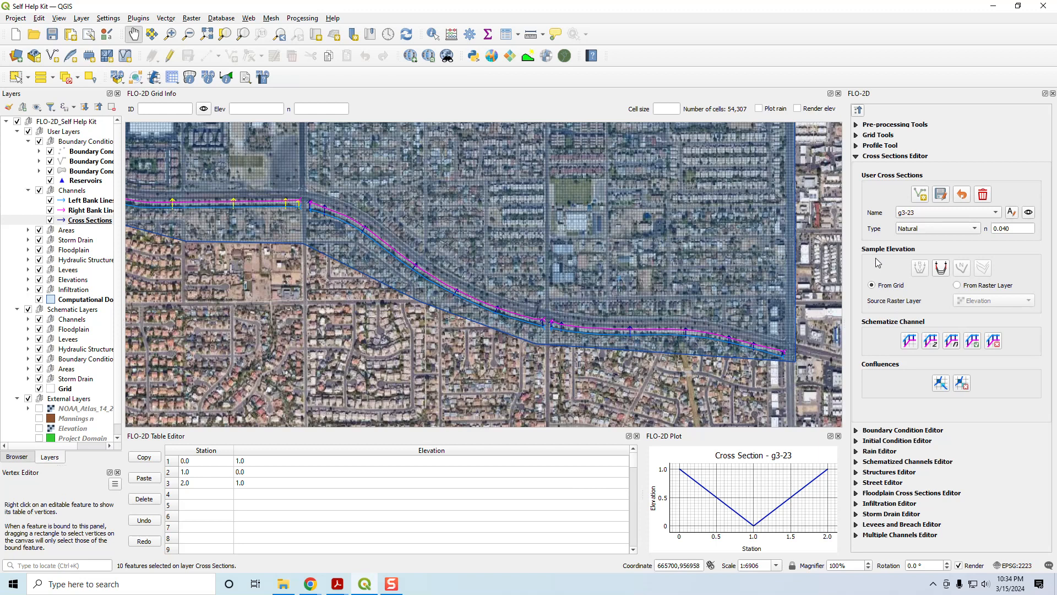
Keep the Natural type and sample elevations for all natural cross sections from the Elevation raster layer, accepting replacement of the current profiles.
{"action": "left_click", "coordinate": [923, 229]}
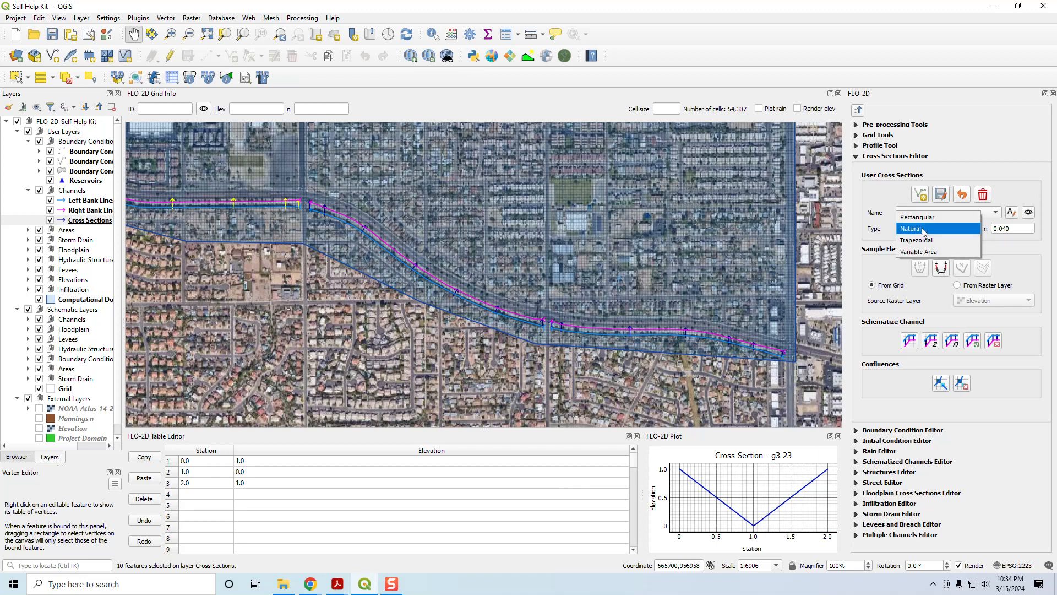
{"action": "left_click", "coordinate": [922, 228]}
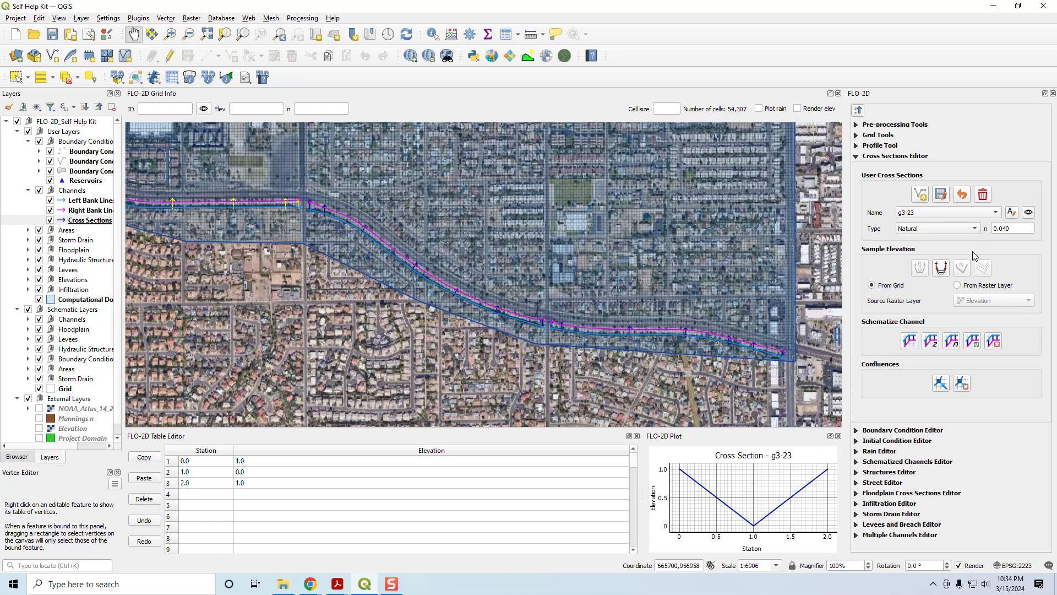
{"action": "left_click", "coordinate": [957, 285]}
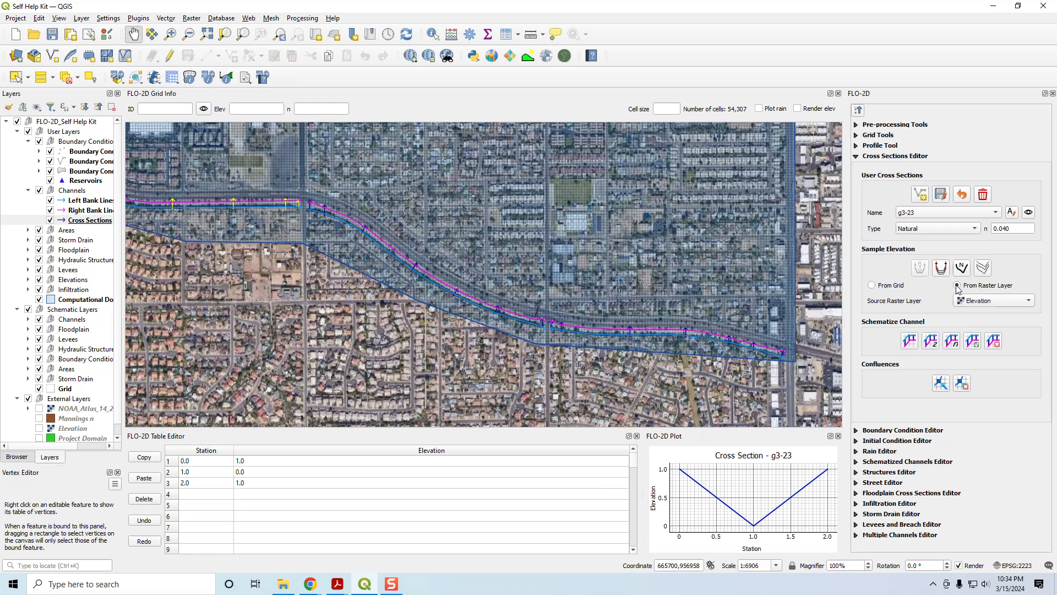
{"action": "left_click", "coordinate": [984, 270]}
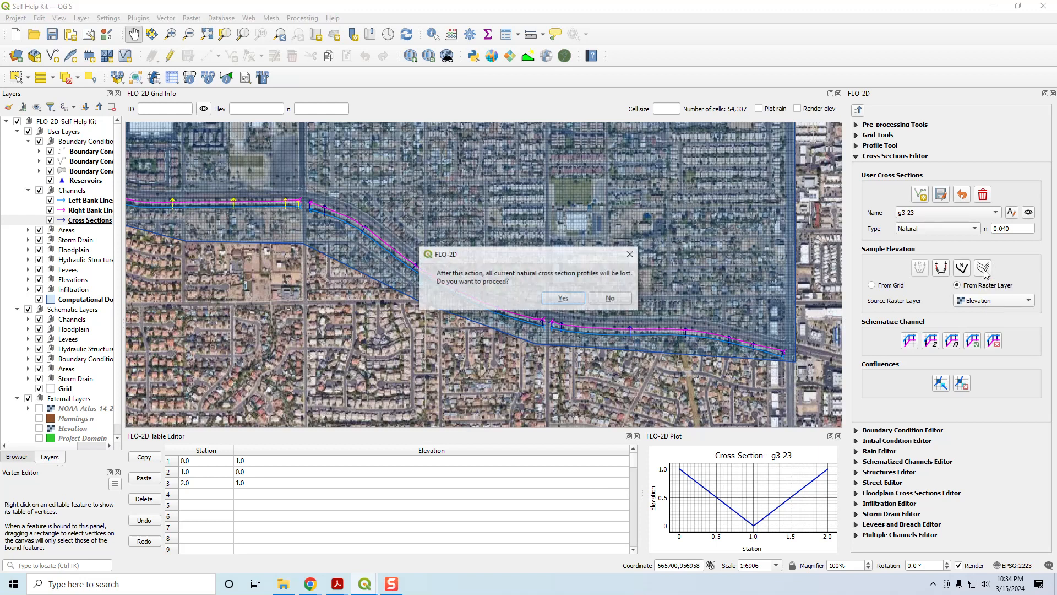
{"action": "left_click", "coordinate": [573, 301]}
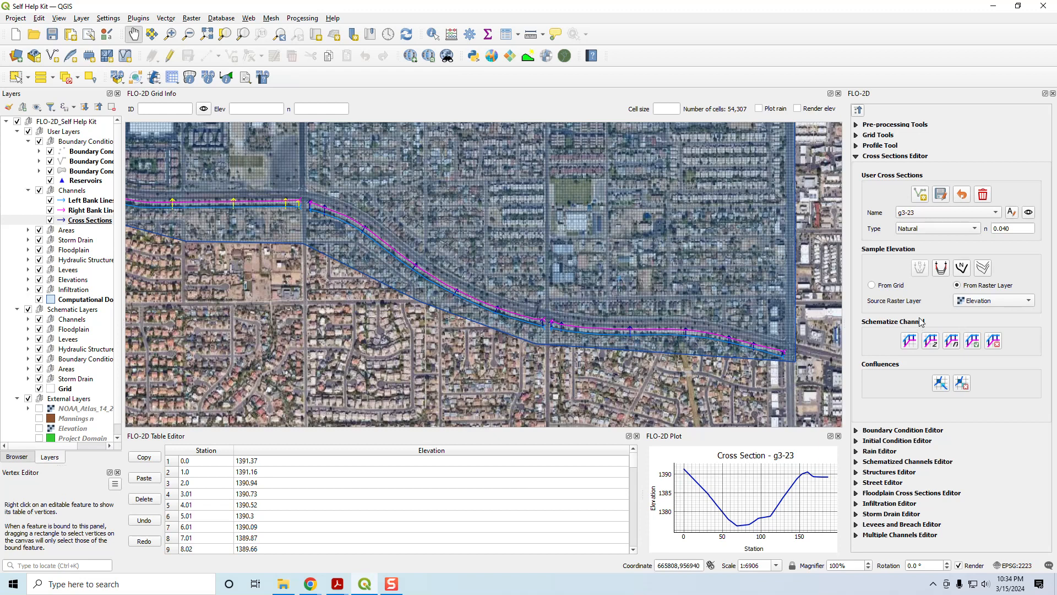
Browse the user cross sections from g1-1 onward and review their sampled elevation profiles.
{"action": "left_click", "coordinate": [920, 214]}
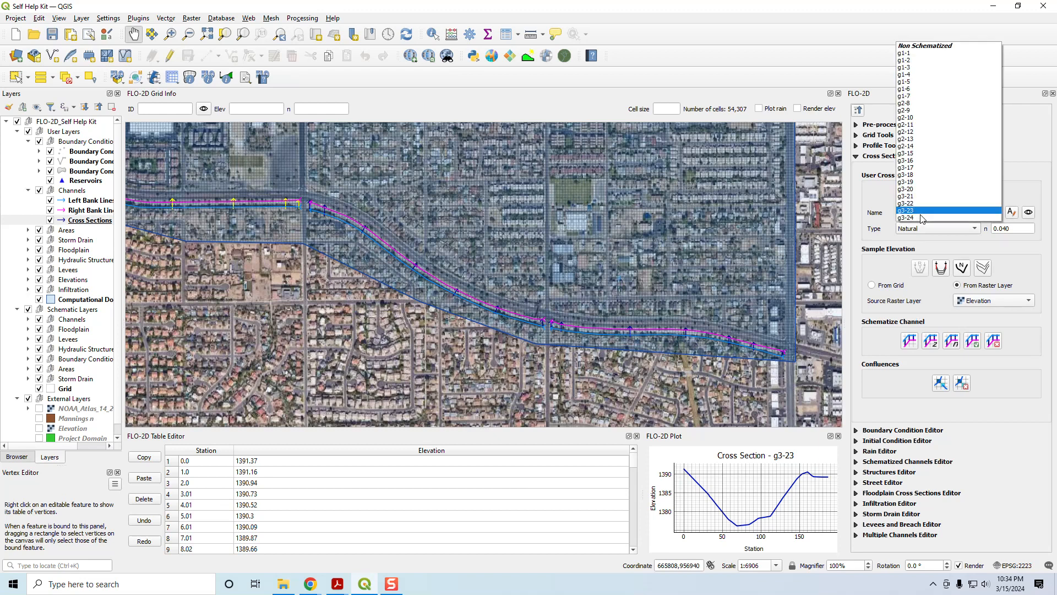
{"action": "left_click", "coordinate": [920, 54]}
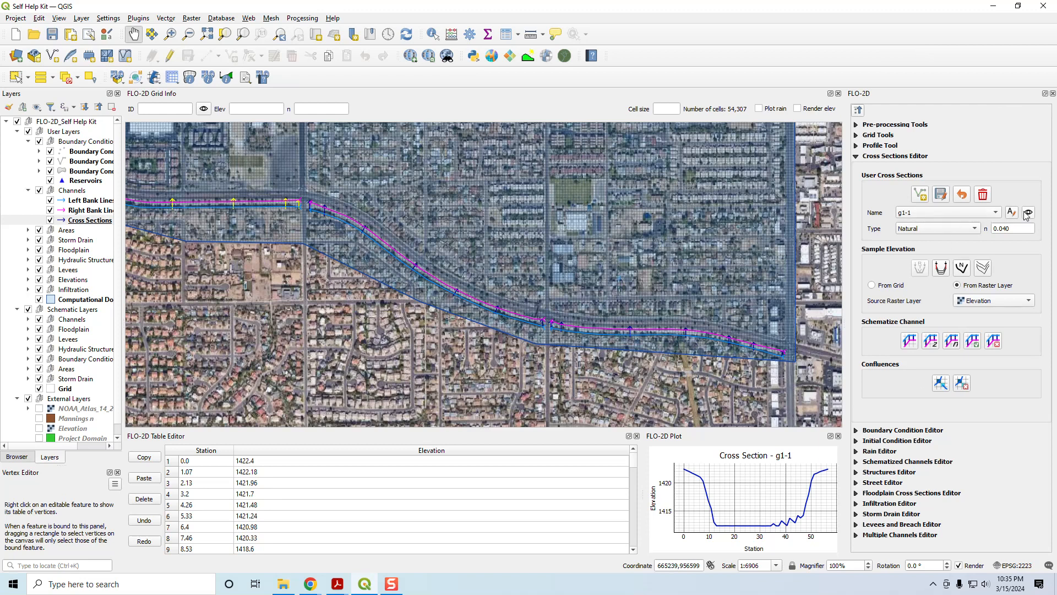
{"action": "left_click", "coordinate": [959, 216]}
{"action": "left_click", "coordinate": [958, 219]}
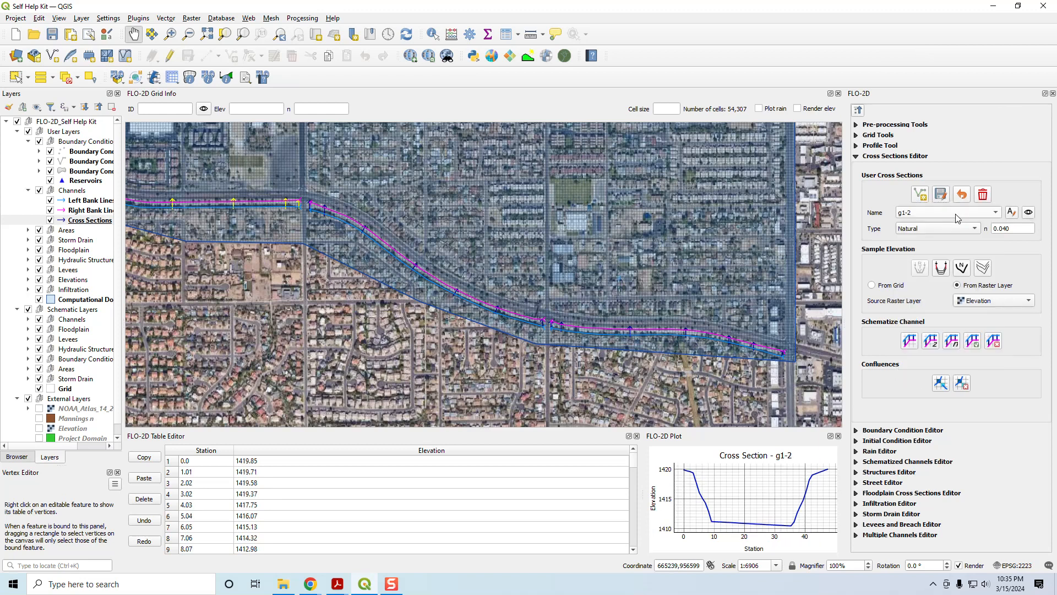
{"action": "left_click", "coordinate": [925, 218]}
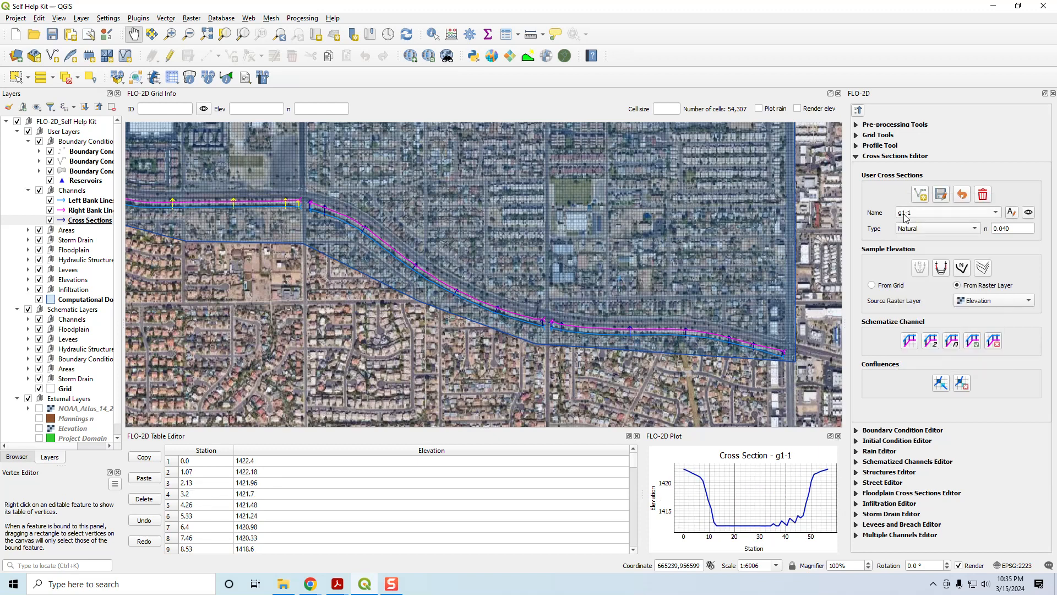
{"action": "scroll", "coordinate": [944, 213], "scroll_direction": "down", "scroll_amount": 4}
{"action": "scroll", "coordinate": [944, 214], "scroll_direction": "up", "scroll_amount": 4}
{"action": "scroll", "coordinate": [945, 214], "scroll_direction": "down", "scroll_amount": 2}
{"action": "scroll", "coordinate": [944, 214], "scroll_direction": "up", "scroll_amount": 3}
Center the map on cross section g1-1 and inspect its position at the end of the channel.
{"action": "left_click", "coordinate": [1029, 215]}
{"action": "left_click", "coordinate": [986, 218]}
{"action": "left_click", "coordinate": [952, 217]}
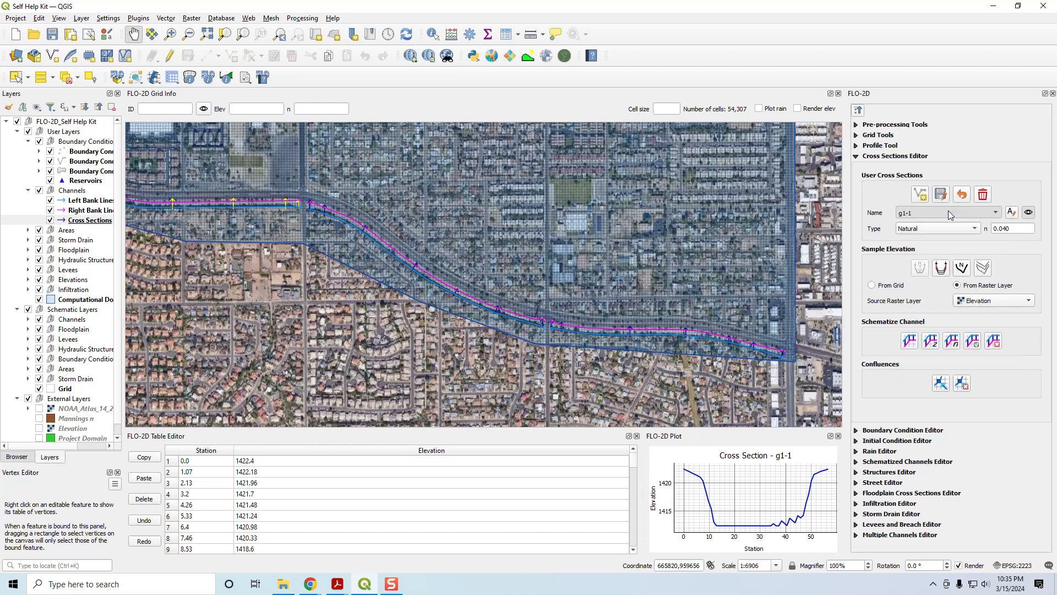
{"action": "scroll", "coordinate": [485, 275], "scroll_direction": "up", "scroll_amount": 2}
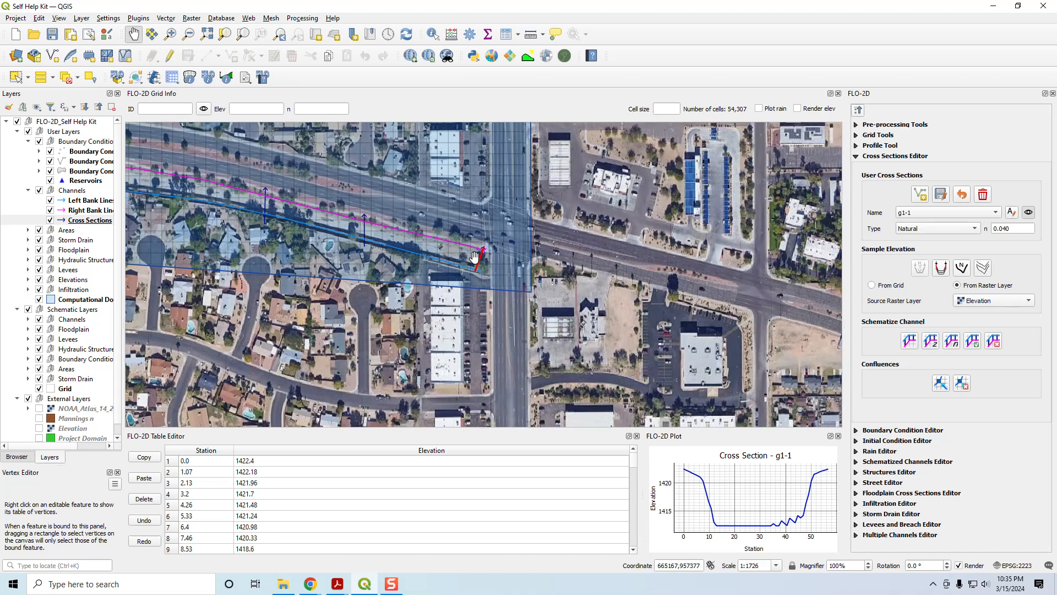
{"action": "scroll", "coordinate": [475, 258], "scroll_direction": "up", "scroll_amount": 1}
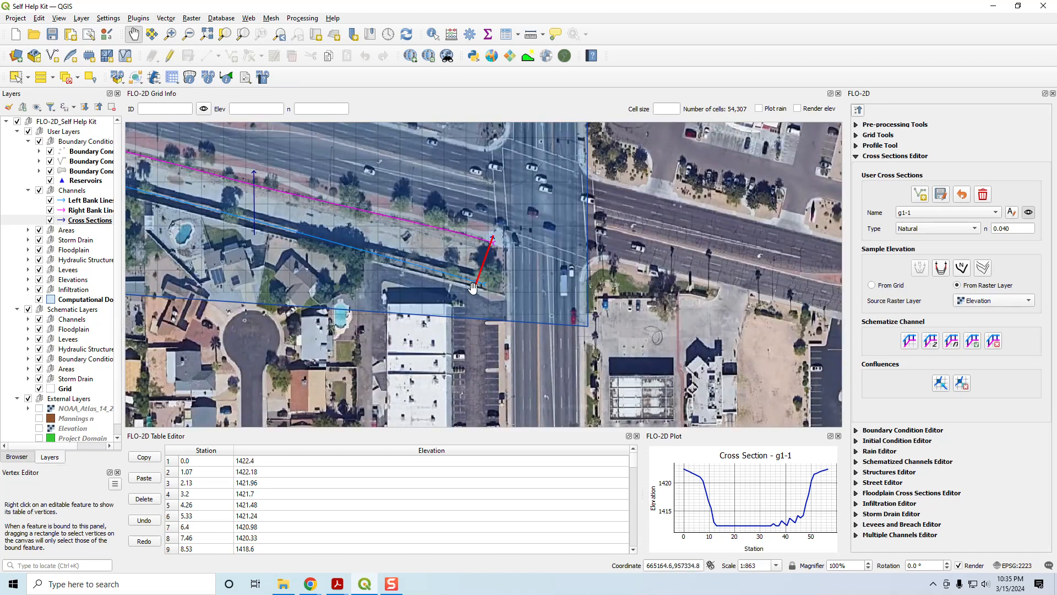
Display the Elevation raster and examine where cross section g1-1 crosses the channel banks.
{"action": "left_click", "coordinate": [39, 409]}
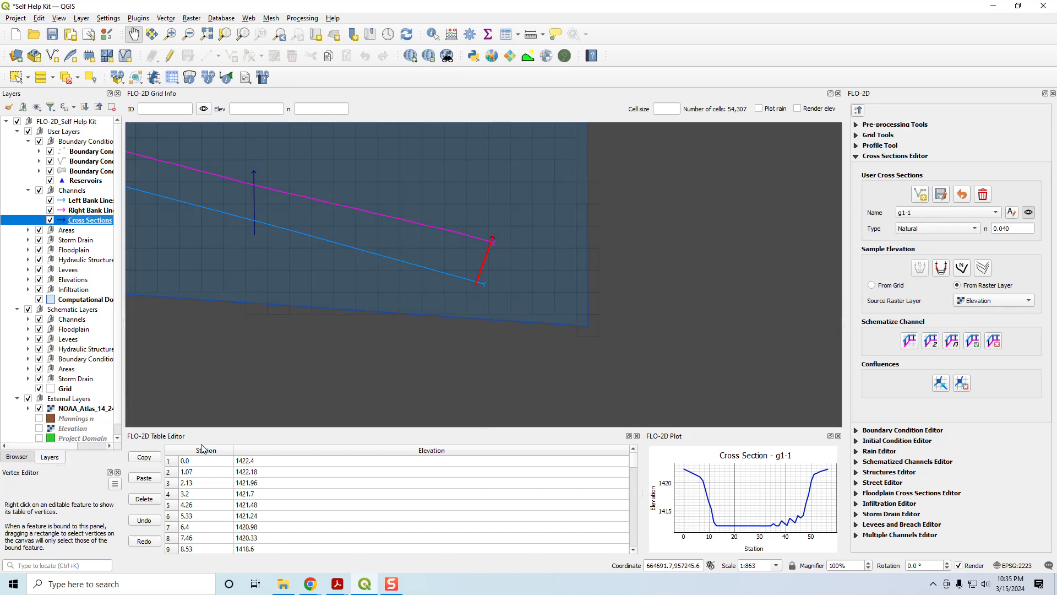
{"action": "left_click", "coordinate": [39, 409]}
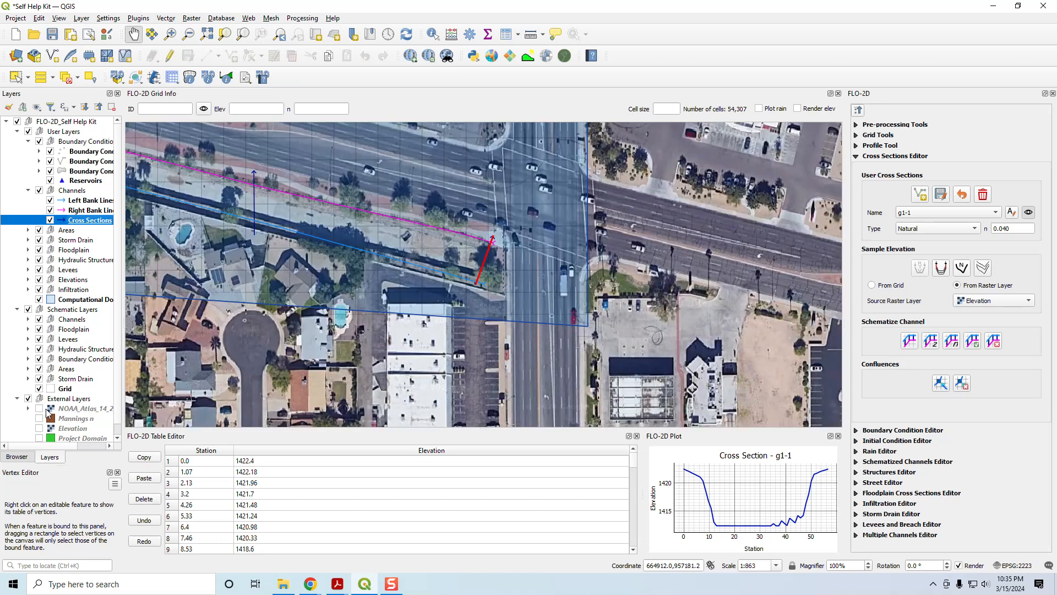
{"action": "left_click", "coordinate": [39, 429]}
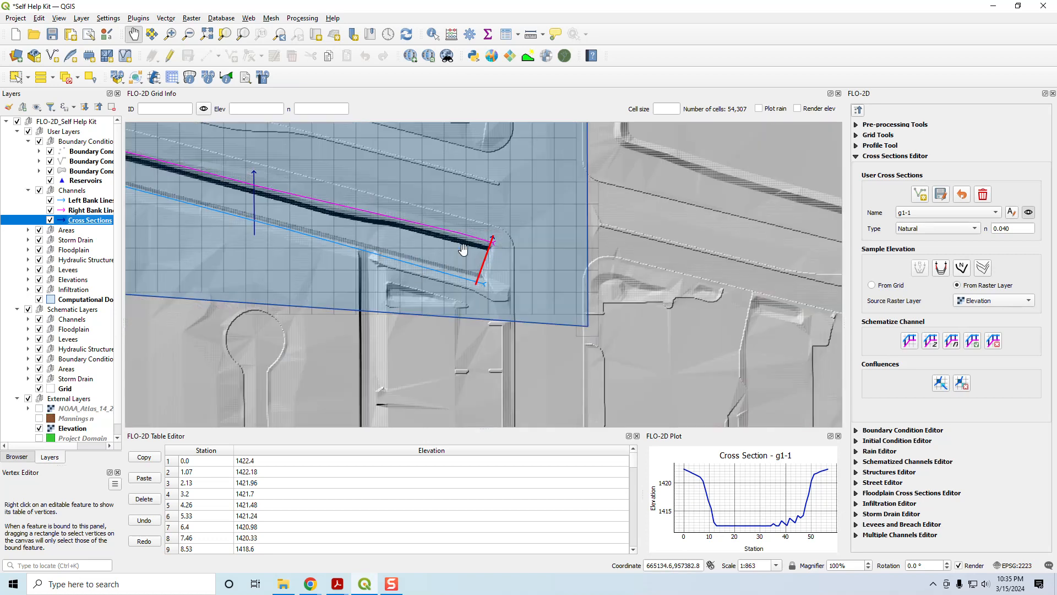
{"action": "scroll", "coordinate": [481, 272], "scroll_direction": "up", "scroll_amount": 1}
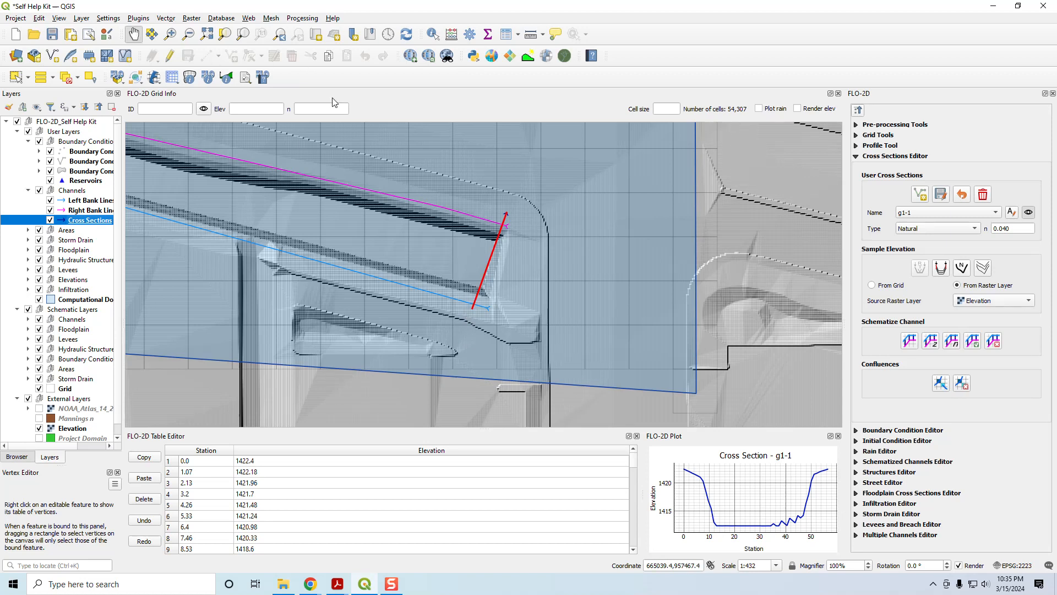
Enable editing on the Left Bank Lines, Right Bank Lines and Cross Sections layers and activate the Vertex Tool.
{"action": "key", "text": "Up"}
{"action": "key", "text": "Up"}
{"action": "left_click", "coordinate": [170, 57]}
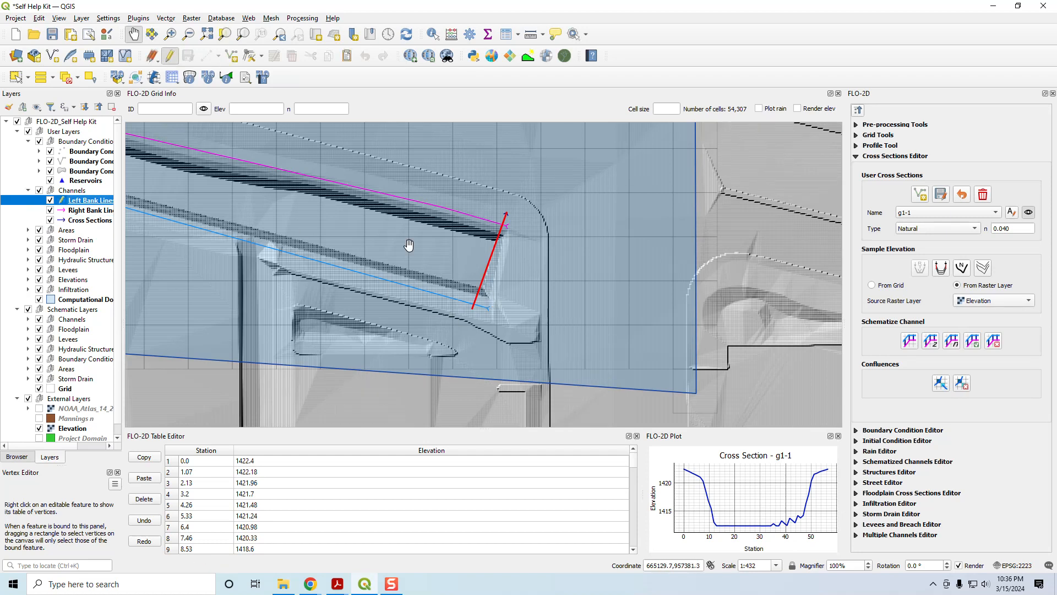
{"action": "left_click", "coordinate": [250, 61]}
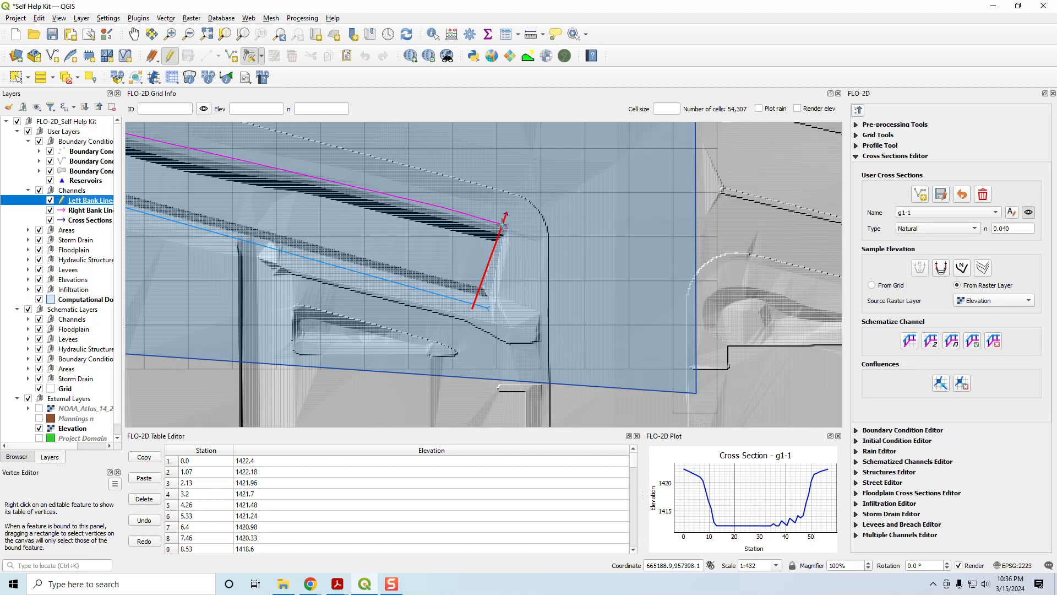
{"action": "left_click", "coordinate": [79, 220], "text": "shift"}
{"action": "left_click", "coordinate": [170, 55]}
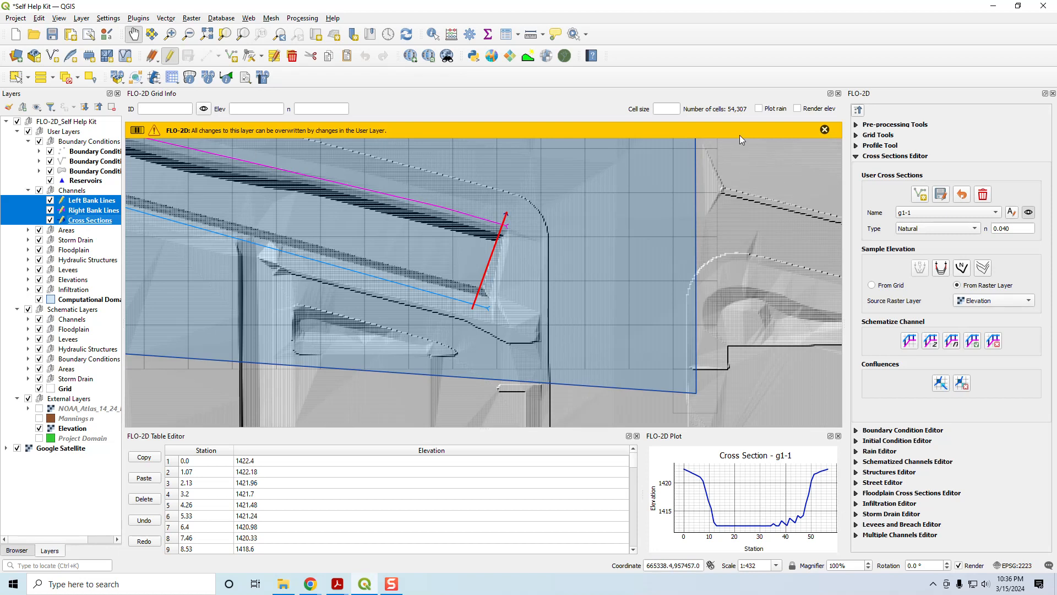
{"action": "left_click", "coordinate": [824, 130]}
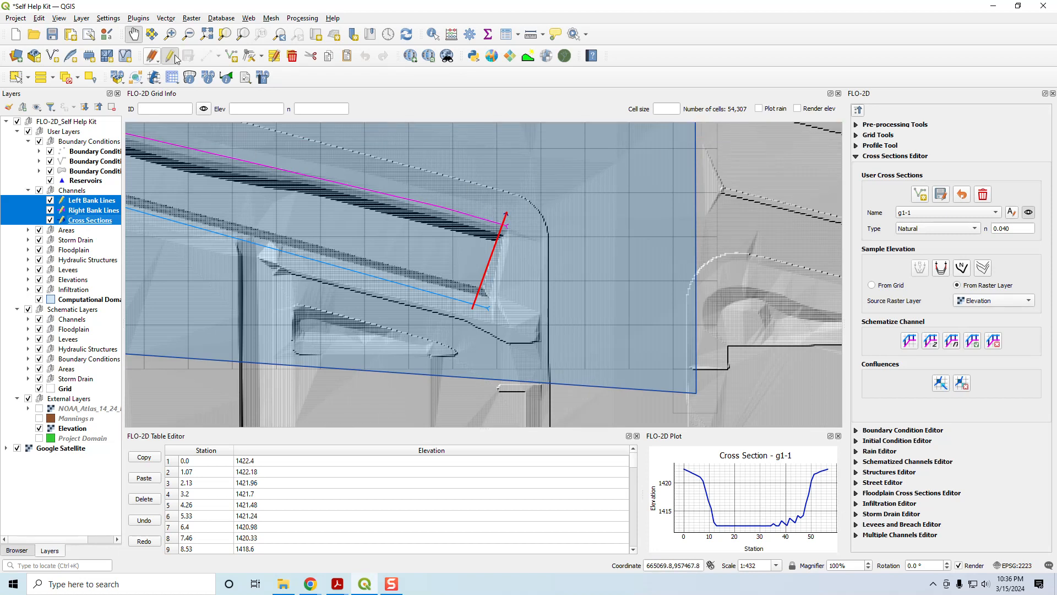
{"action": "left_click", "coordinate": [247, 56]}
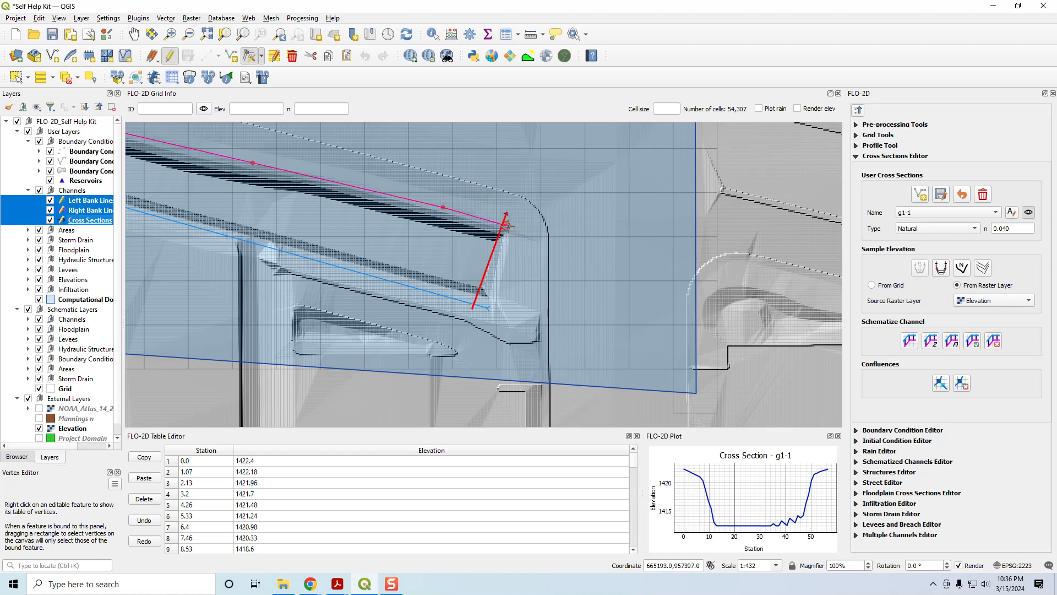
Shift the northern end of cross section g1-1 slightly west and resample its elevations from the Elevation raster.
{"action": "left_click", "coordinate": [507, 213]}
{"action": "left_click", "coordinate": [497, 238]}
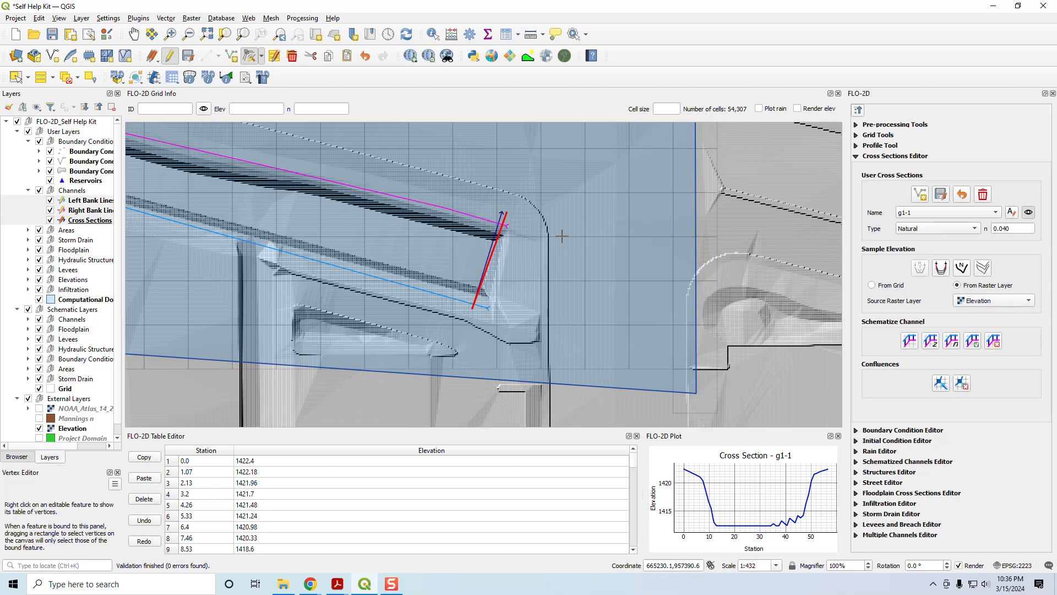
{"action": "scroll", "coordinate": [486, 224], "scroll_direction": "up", "scroll_amount": 1}
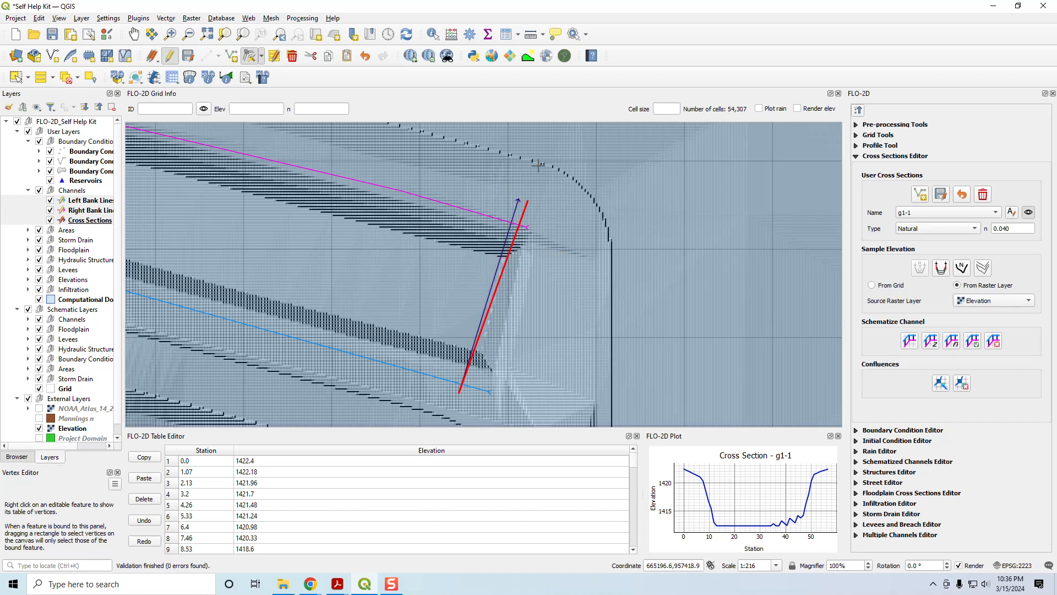
{"action": "scroll", "coordinate": [560, 264], "scroll_direction": "down", "scroll_amount": 1}
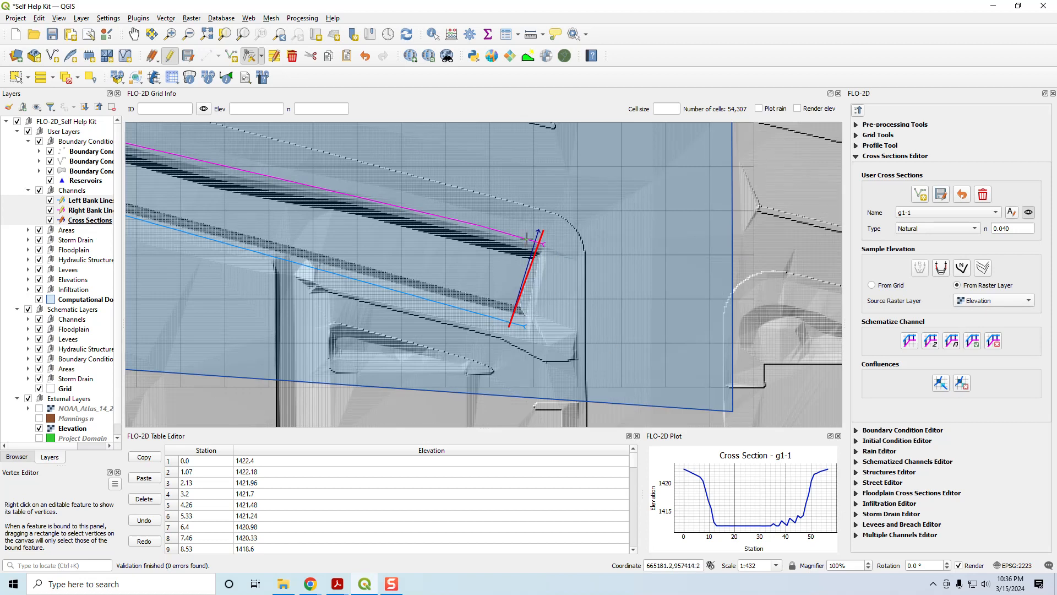
{"action": "left_click", "coordinate": [963, 268]}
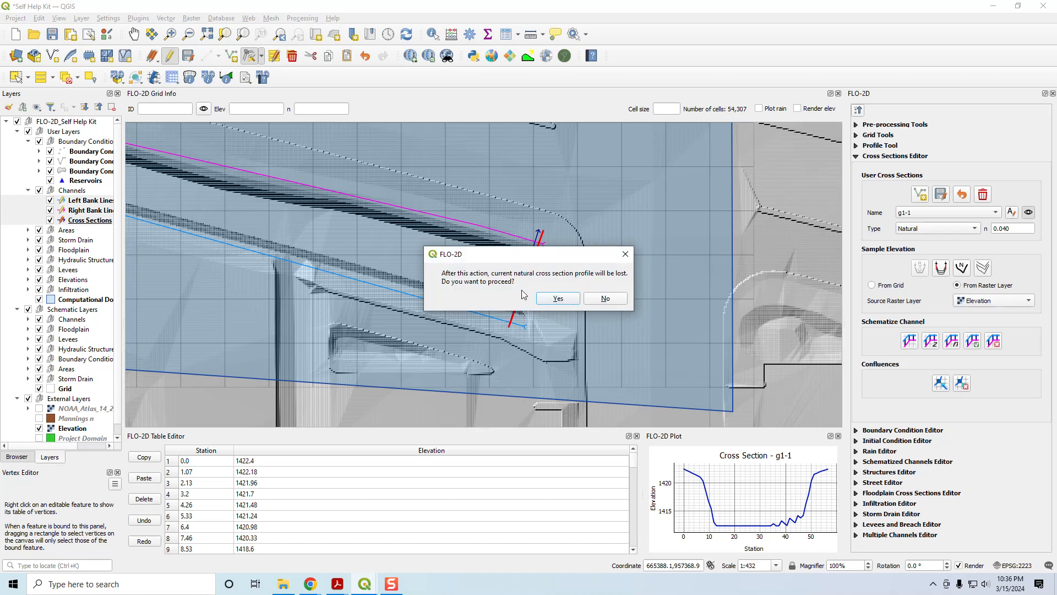
{"action": "left_click", "coordinate": [558, 299]}
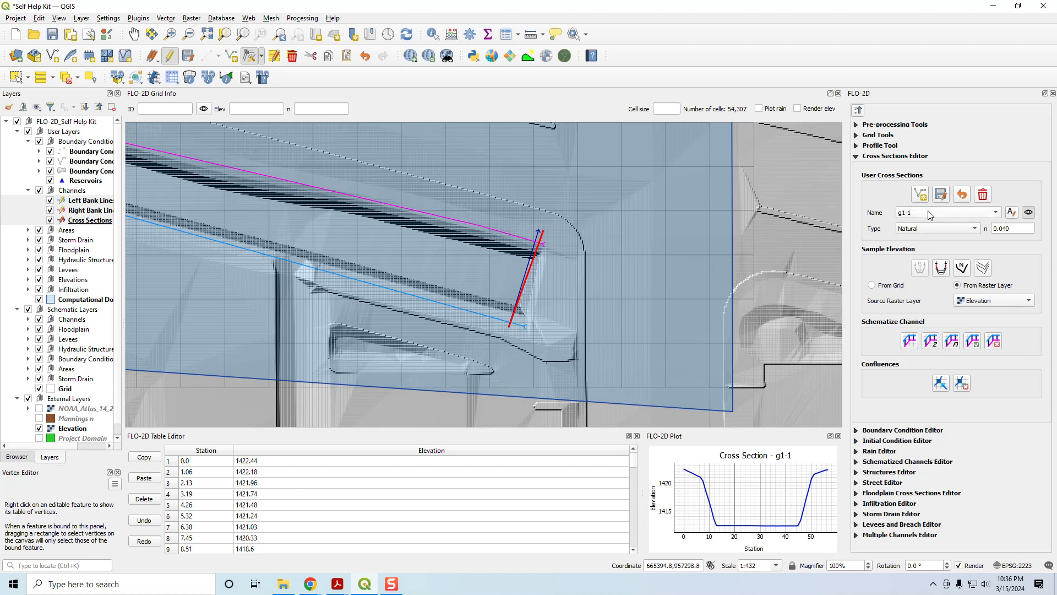
Switch to cross section g1-2, shift it slightly east, and resample its elevations from the Elevation raster.
{"action": "scroll", "coordinate": [930, 214], "scroll_direction": "down", "scroll_amount": 1}
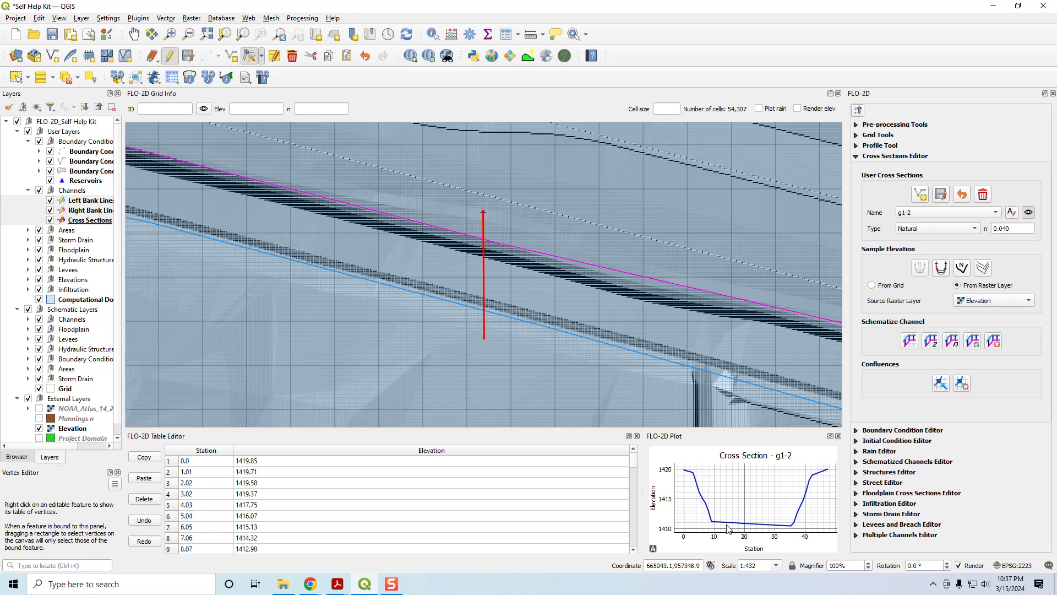
{"action": "left_click", "coordinate": [489, 209]}
{"action": "right_click", "coordinate": [489, 209]}
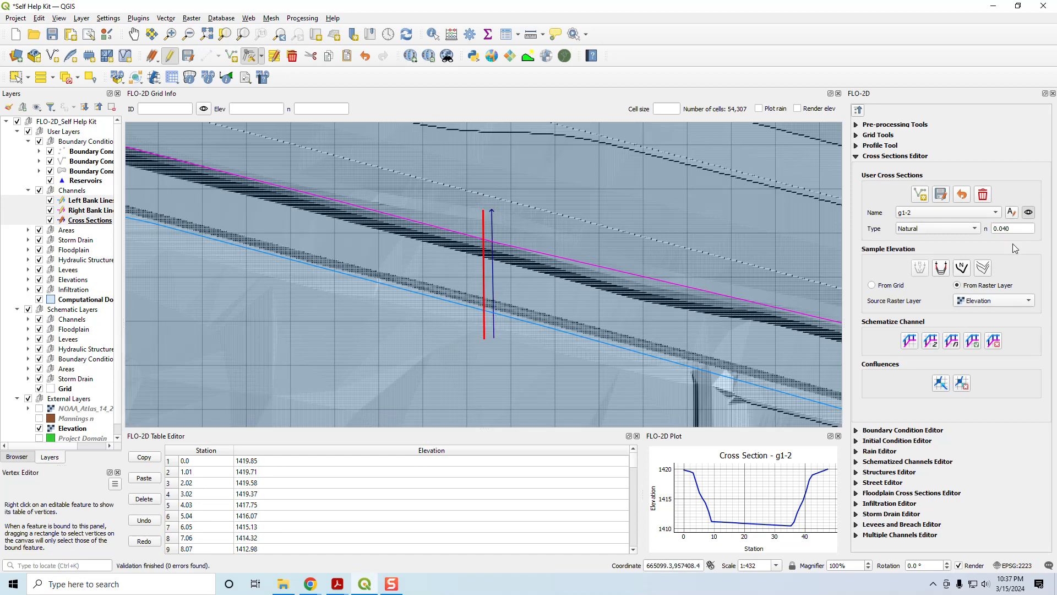
{"action": "left_click", "coordinate": [967, 272]}
{"action": "left_click", "coordinate": [529, 299]}
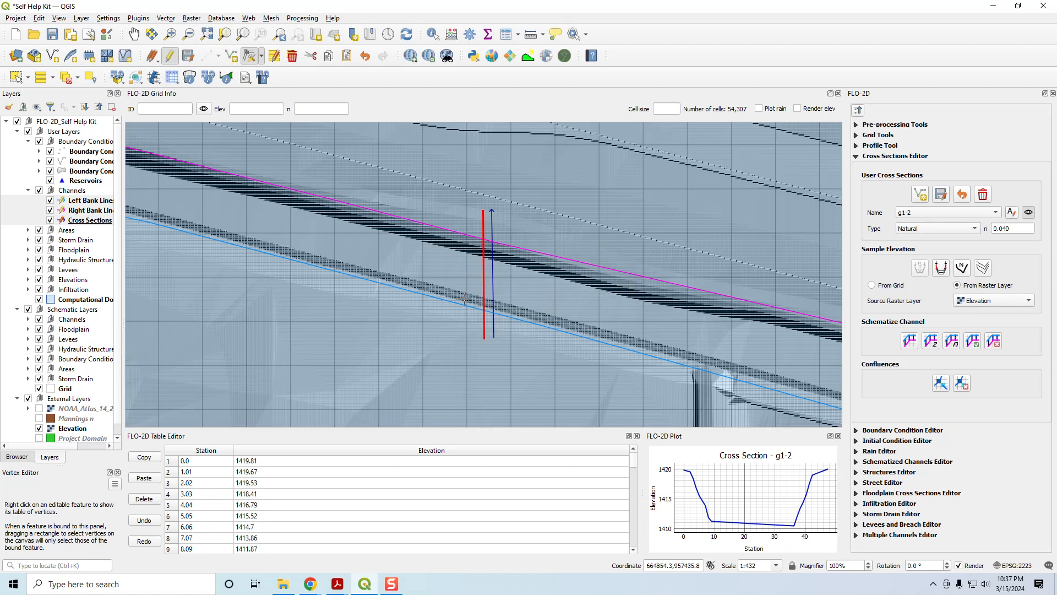
Try moving the southern end of cross section g1-2 west to make it perpendicular to the channel, and resample its elevations.
{"action": "left_click", "coordinate": [494, 335]}
{"action": "left_click", "coordinate": [447, 335]}
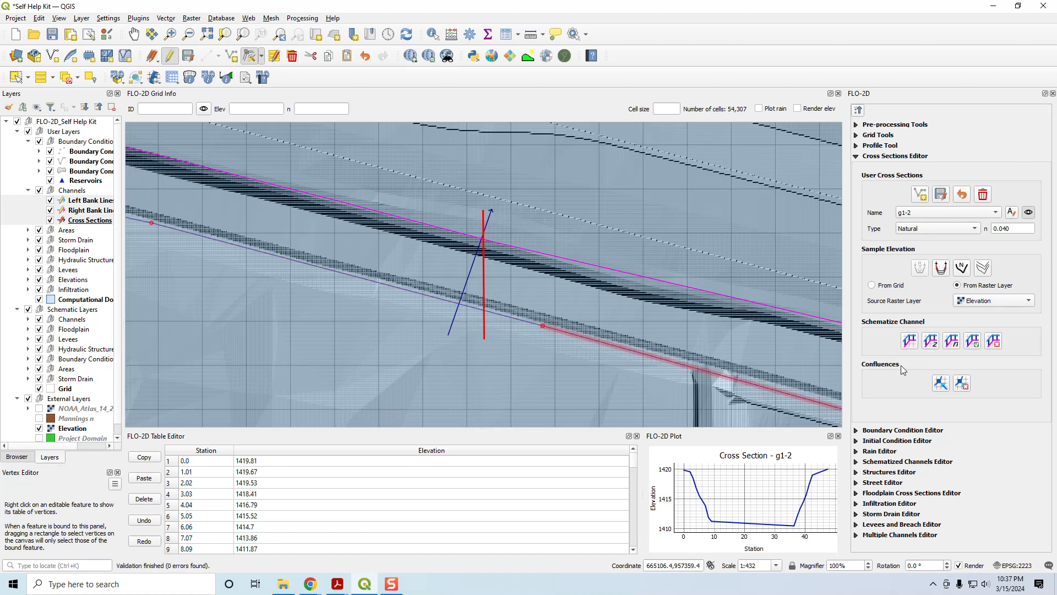
{"action": "left_click", "coordinate": [963, 268]}
{"action": "key", "text": "Return"}
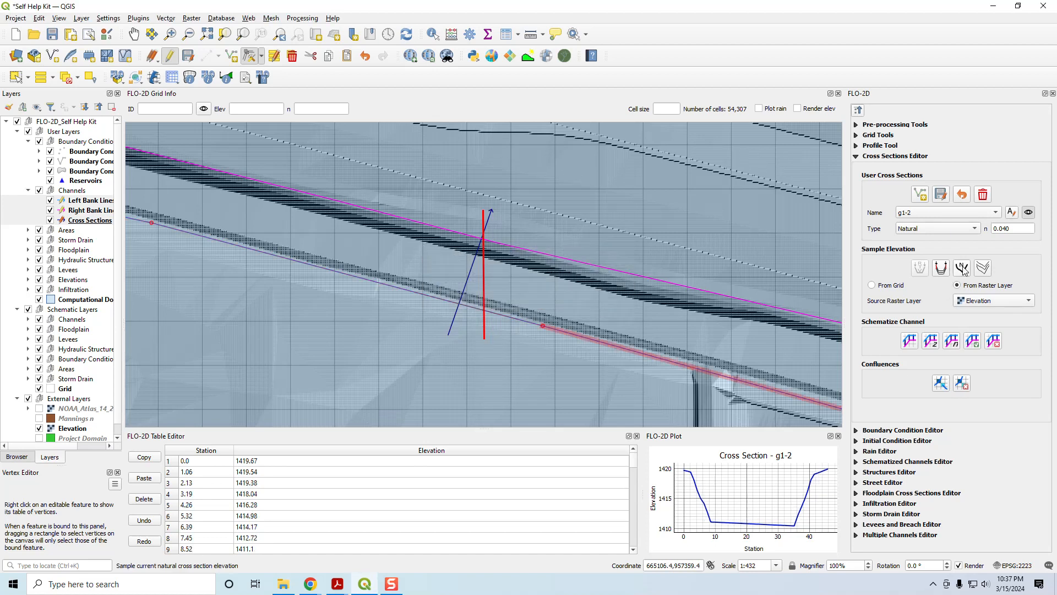
Realign the ends of cross section g1-2 close to its original vertical line and resample its elevations.
{"action": "left_click", "coordinate": [447, 334]}
{"action": "left_click", "coordinate": [485, 338]}
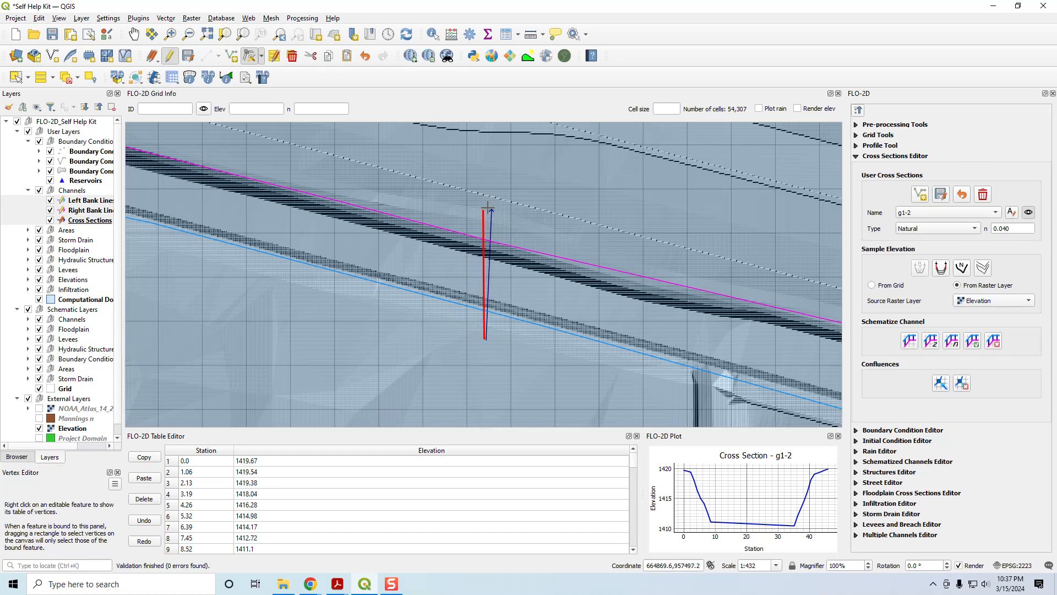
{"action": "left_click", "coordinate": [941, 268]}
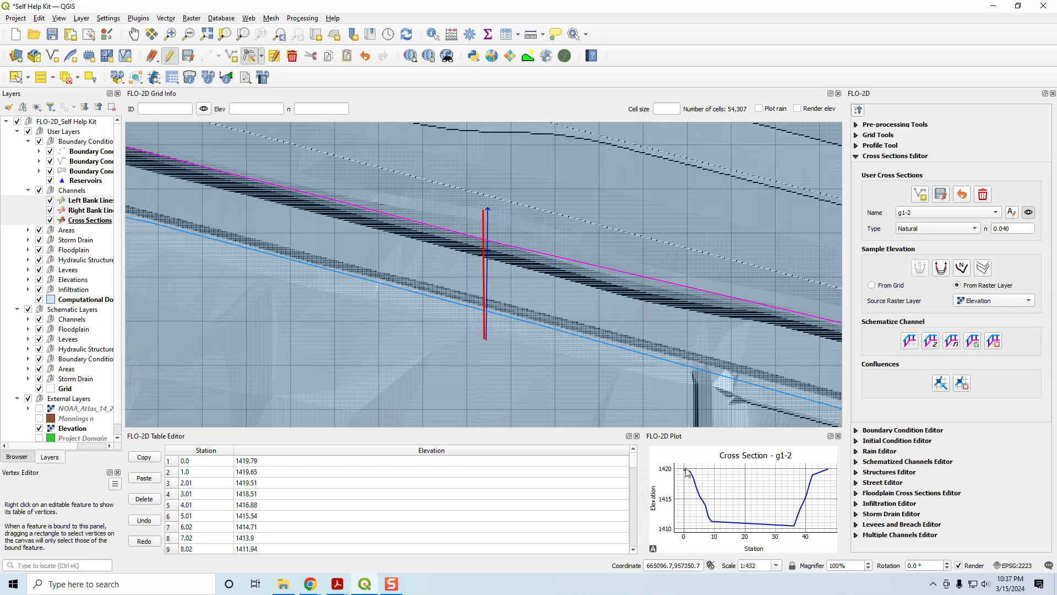
Review the alignment and elevation profiles of cross sections g1-3 and g1-4.
{"action": "scroll", "coordinate": [917, 217], "scroll_direction": "down", "scroll_amount": 1}
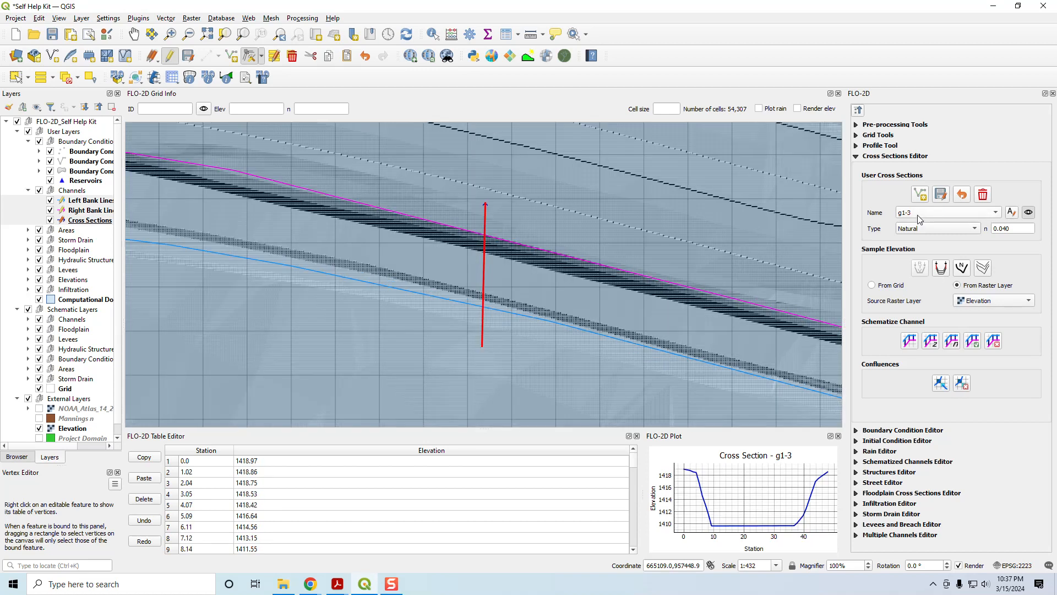
{"action": "scroll", "coordinate": [918, 215], "scroll_direction": "down", "scroll_amount": 1}
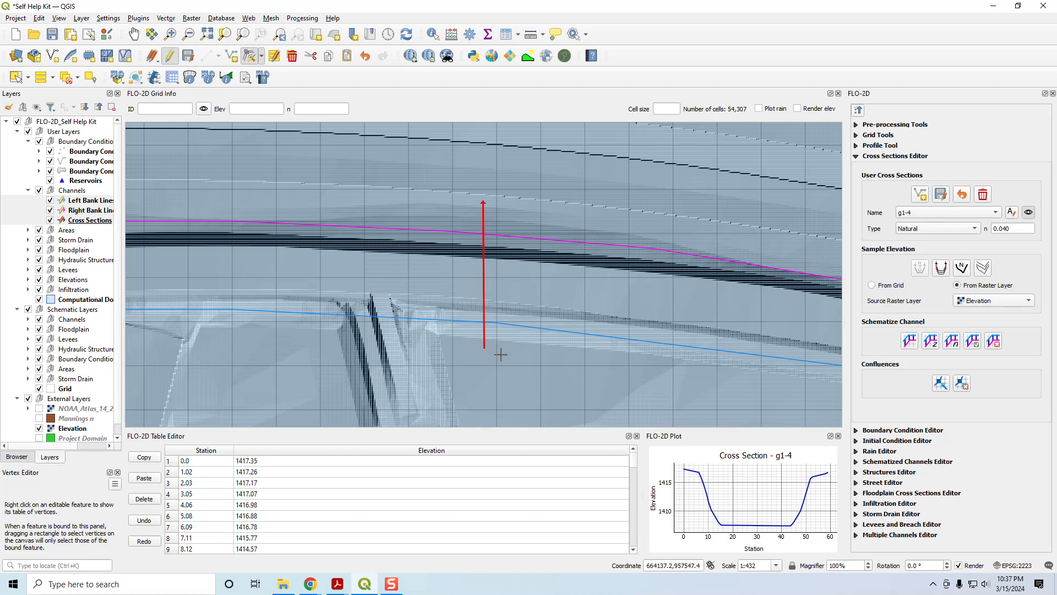
Try swinging the southern end of cross section g1-4 west to a diagonal alignment, and resample its elevations from the Elevation raster.
{"action": "left_click", "coordinate": [484, 349]}
{"action": "left_click", "coordinate": [351, 342]}
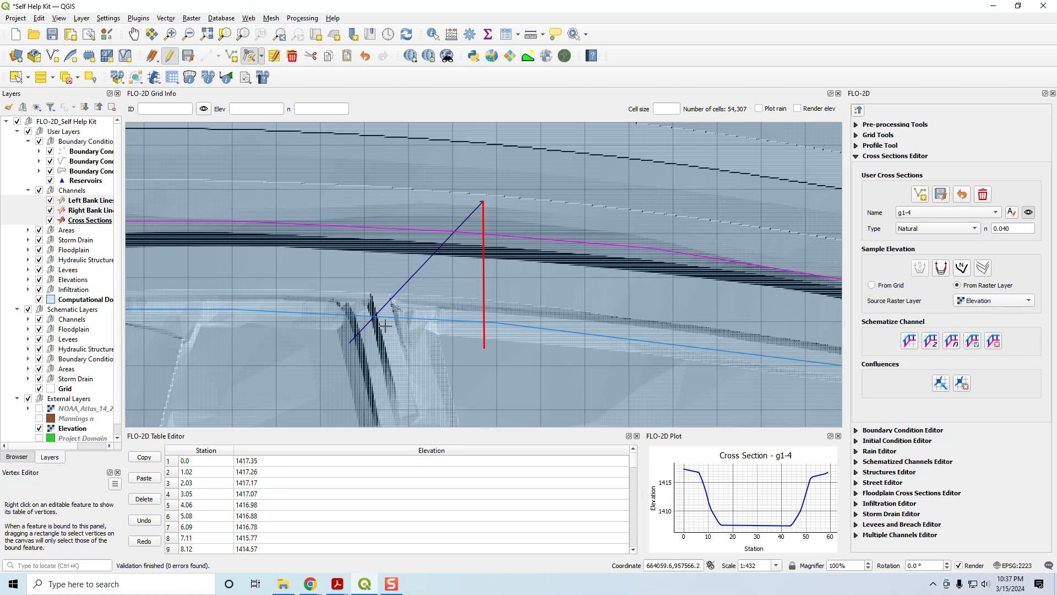
{"action": "left_click", "coordinate": [962, 268]}
{"action": "left_click", "coordinate": [556, 297]}
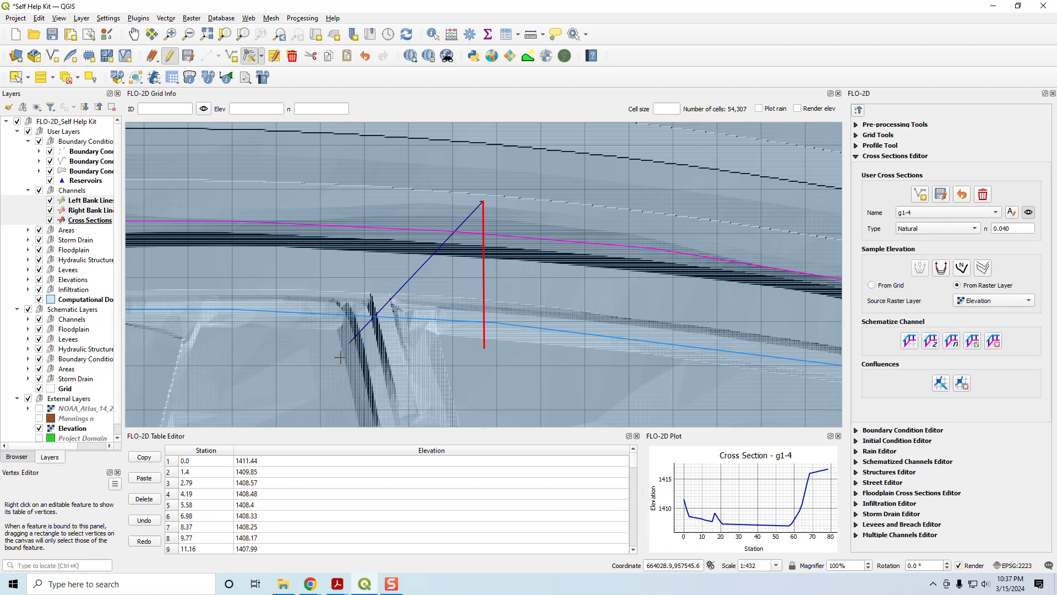
Return the southern end of cross section g1-4 to its original vertical alignment and resample its elevations.
{"action": "left_click", "coordinate": [349, 342]}
{"action": "left_click", "coordinate": [484, 347]}
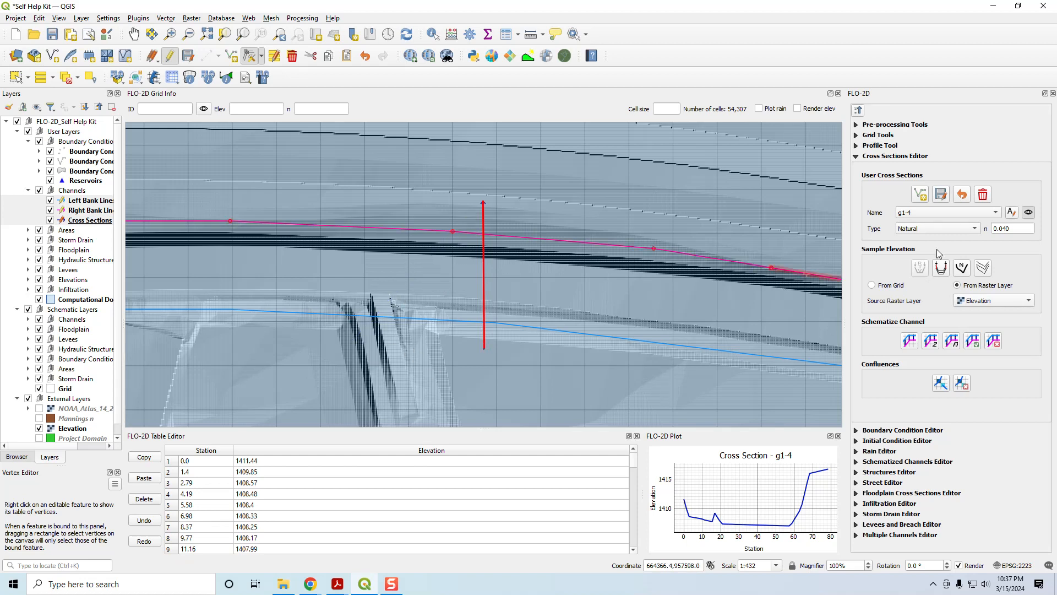
{"action": "left_click", "coordinate": [961, 267]}
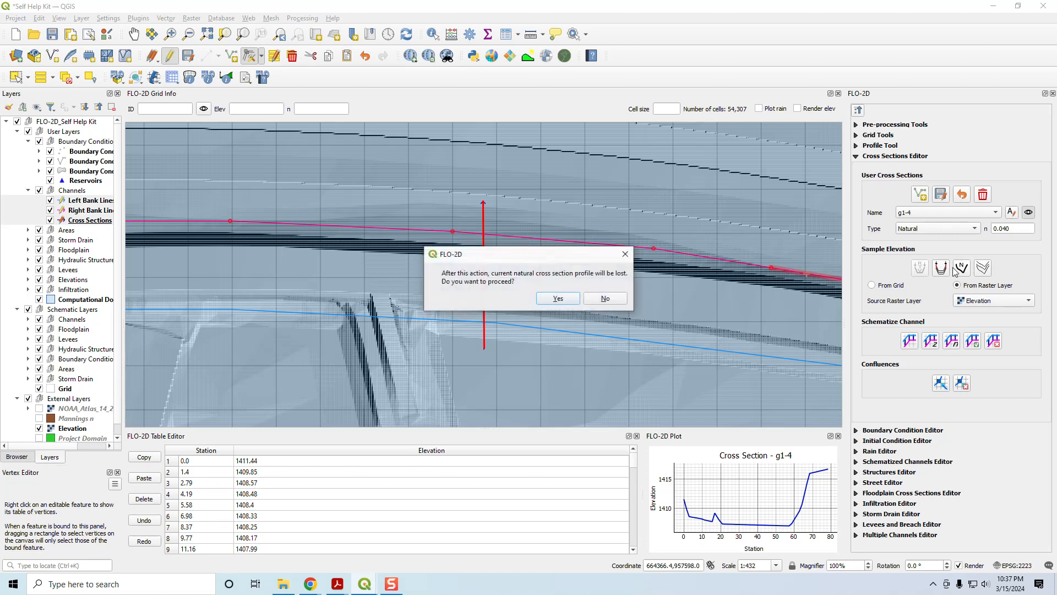
{"action": "key", "text": "Return"}
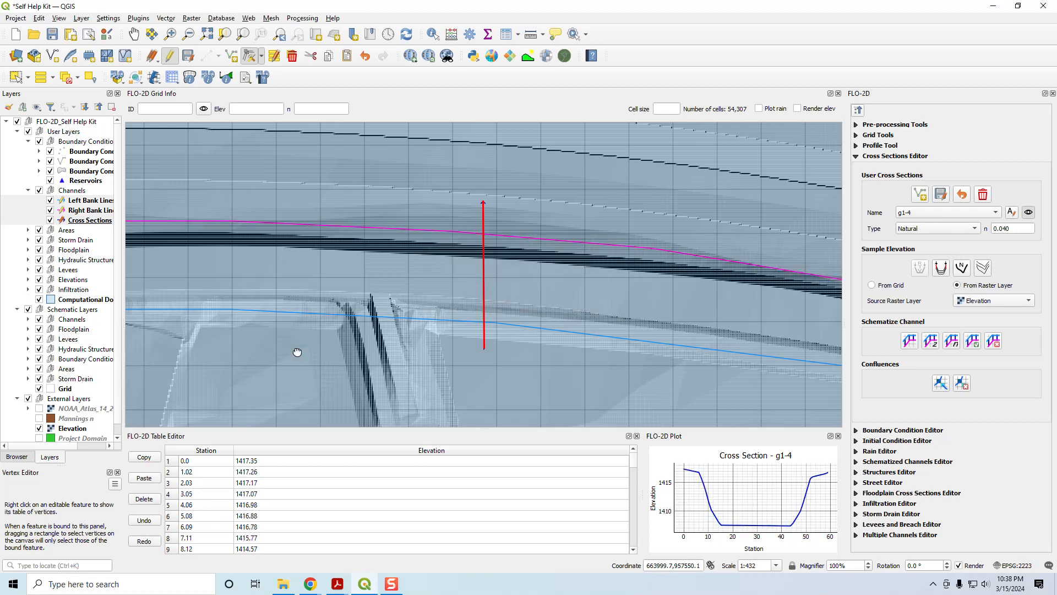
Follow the channel west to cross section g1-5 and review its alignment and elevation profile.
{"action": "left_click_drag", "start_coordinate": [297, 351], "coordinate": [821, 353]}
{"action": "scroll", "coordinate": [253, 358], "scroll_direction": "down", "scroll_amount": 1}
{"action": "left_click_drag", "start_coordinate": [229, 355], "coordinate": [479, 355]}
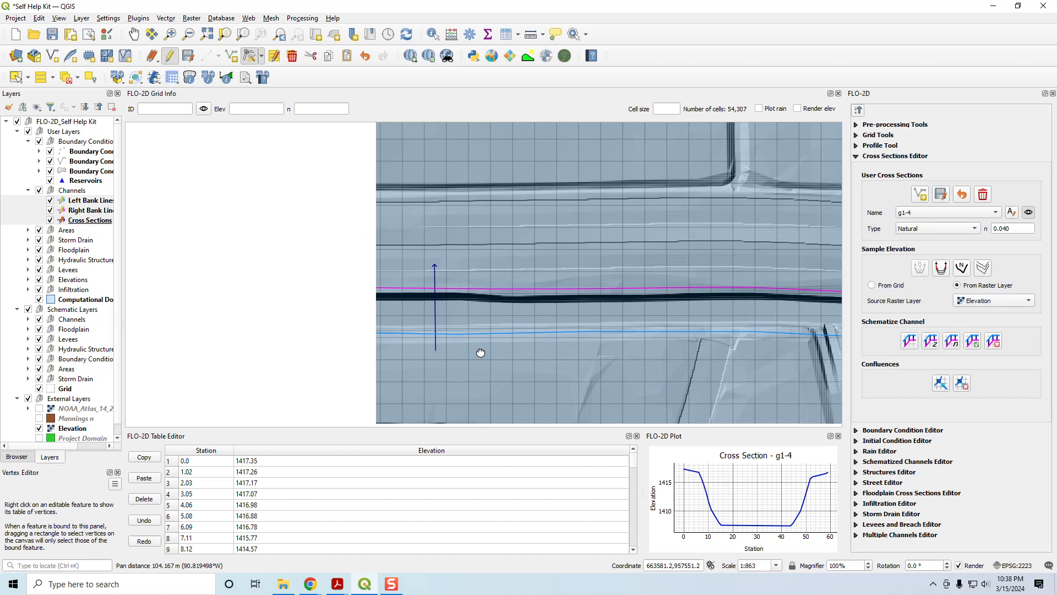
{"action": "scroll", "coordinate": [939, 212], "scroll_direction": "down", "scroll_amount": 1}
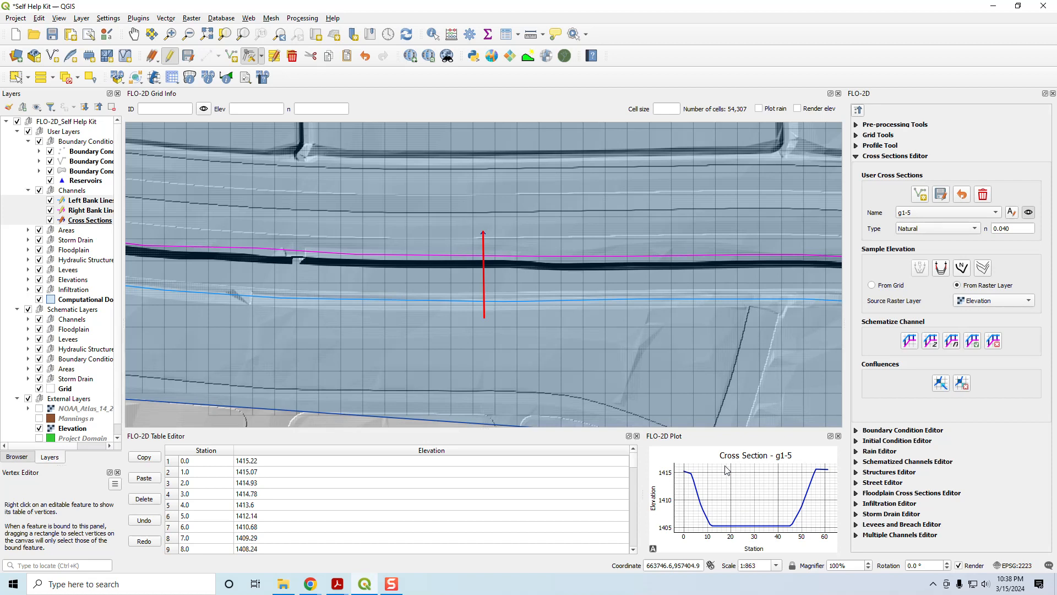
Switch to cross section g1-6, shift both of its ends slightly east, and resample its elevations from the Elevation raster.
{"action": "scroll", "coordinate": [911, 215], "scroll_direction": "down", "scroll_amount": 1}
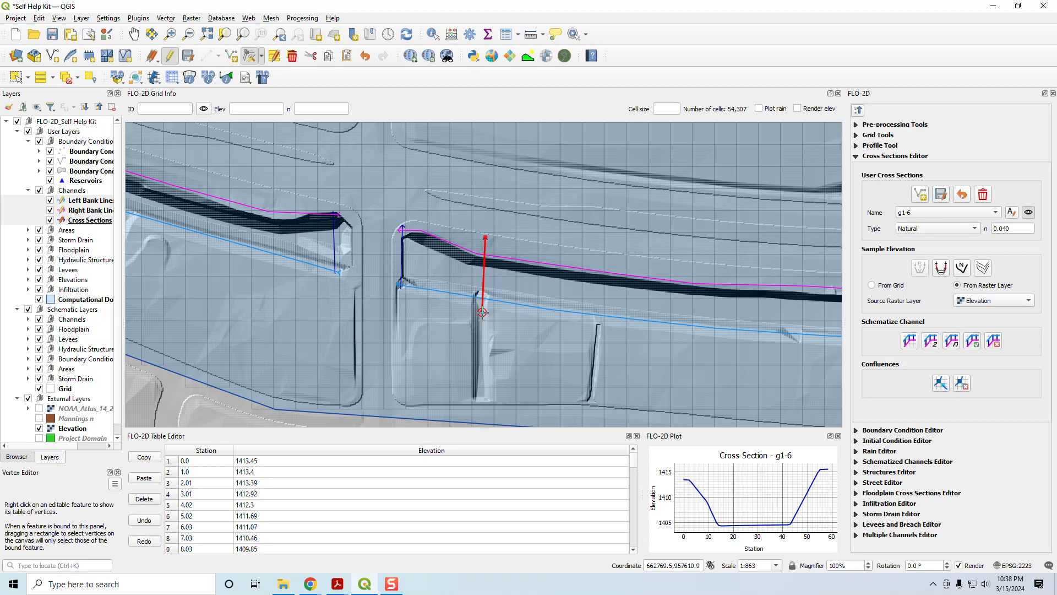
{"action": "left_click", "coordinate": [490, 312]}
{"action": "left_click", "coordinate": [490, 239]}
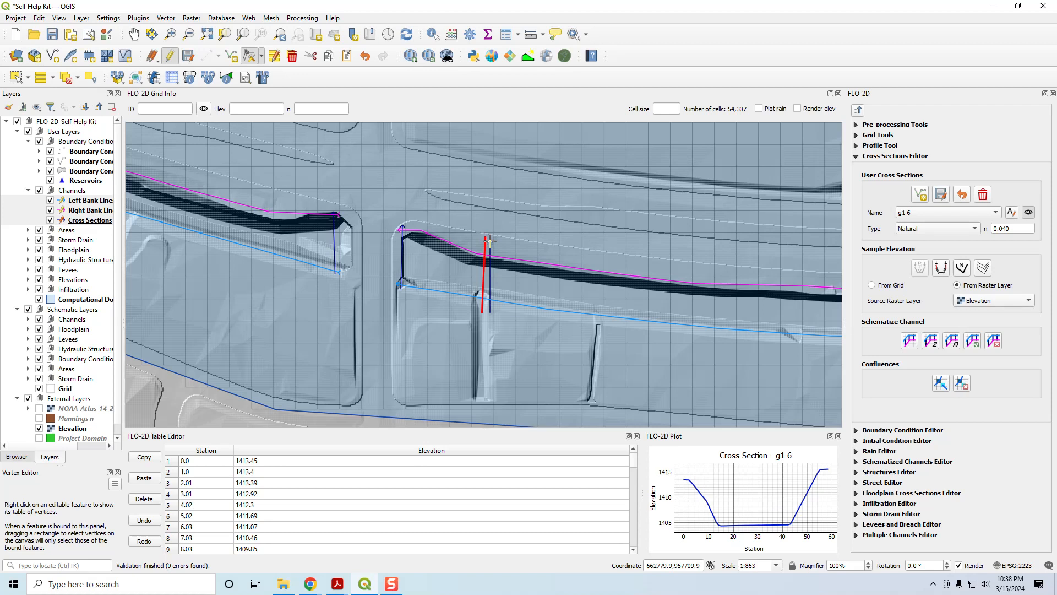
{"action": "left_click", "coordinate": [958, 268]}
{"action": "key", "text": "Return"}
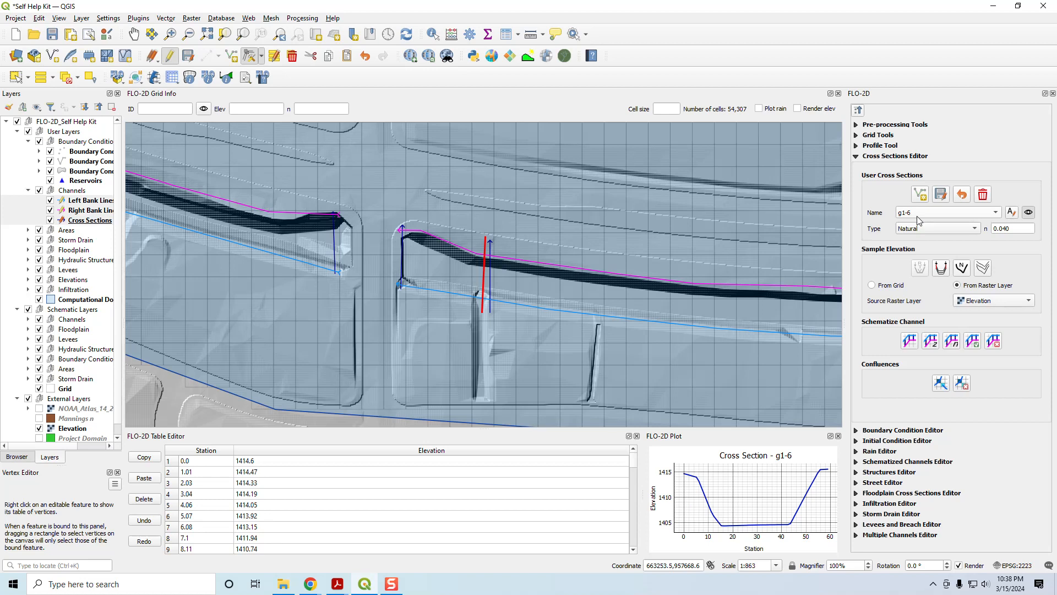
Pull the western ends of both bank lines at cross section g1-7 slightly east, moving the cross section out of the way.
{"action": "scroll", "coordinate": [917, 216], "scroll_direction": "down", "scroll_amount": 1}
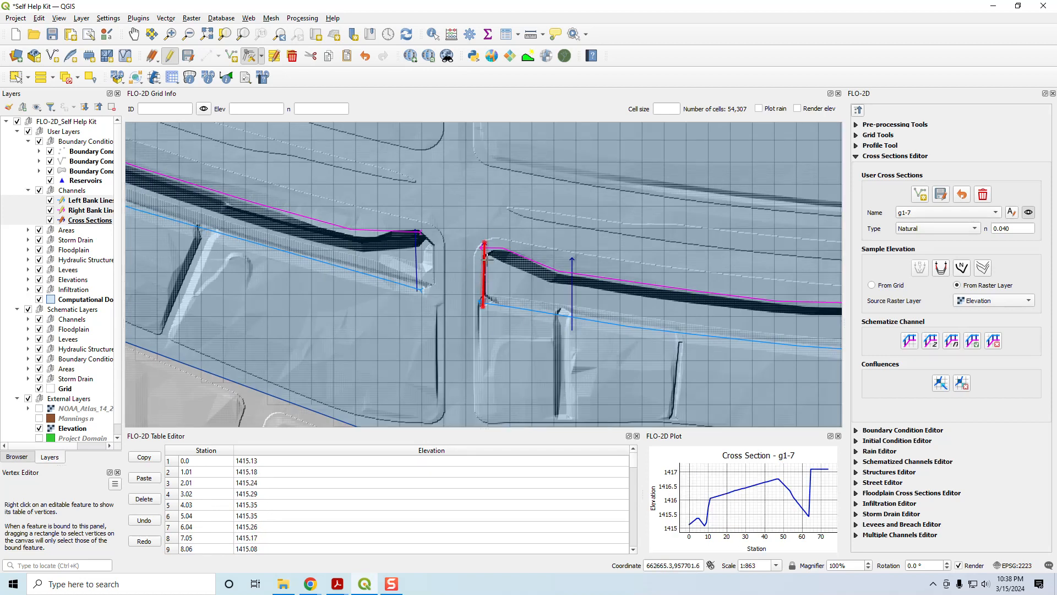
{"action": "scroll", "coordinate": [489, 280], "scroll_direction": "up", "scroll_amount": 1}
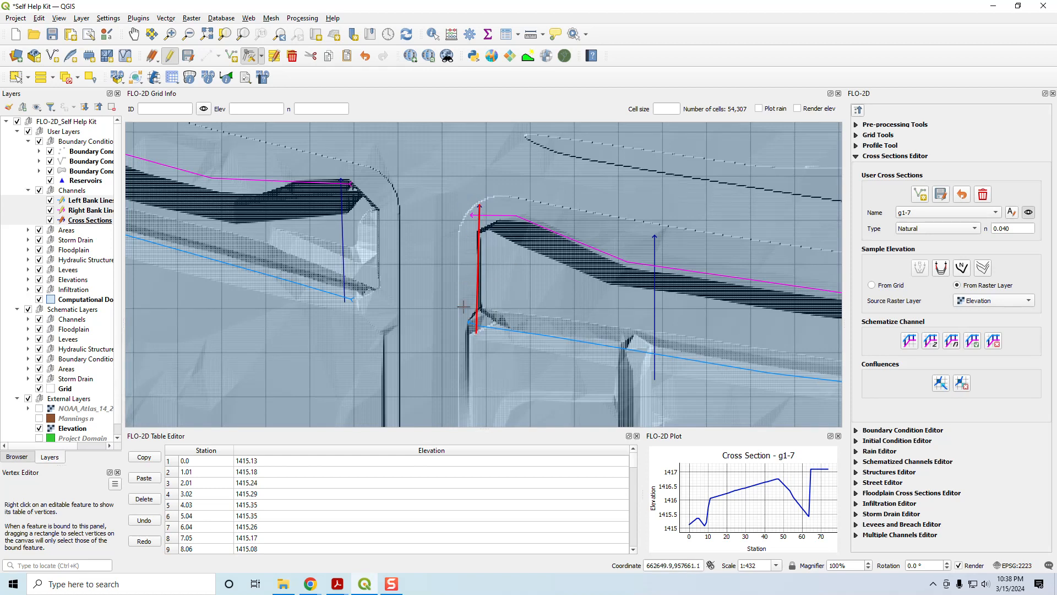
{"action": "left_click", "coordinate": [495, 211]}
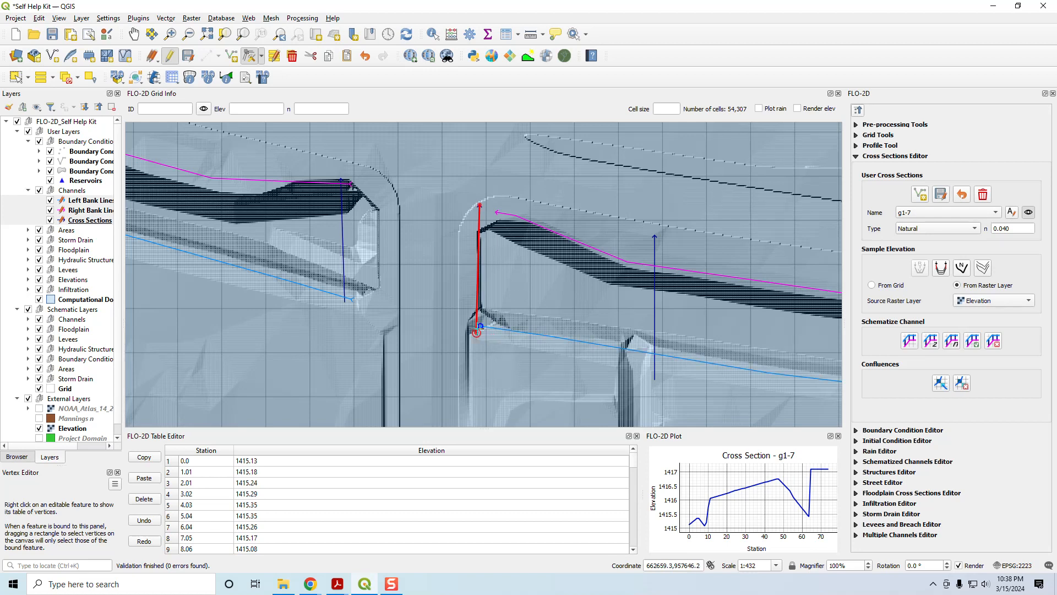
{"action": "left_click", "coordinate": [480, 326]}
{"action": "left_click", "coordinate": [497, 328]}
{"action": "left_click", "coordinate": [496, 285]}
{"action": "left_click", "coordinate": [411, 268]}
{"action": "left_click", "coordinate": [490, 331]}
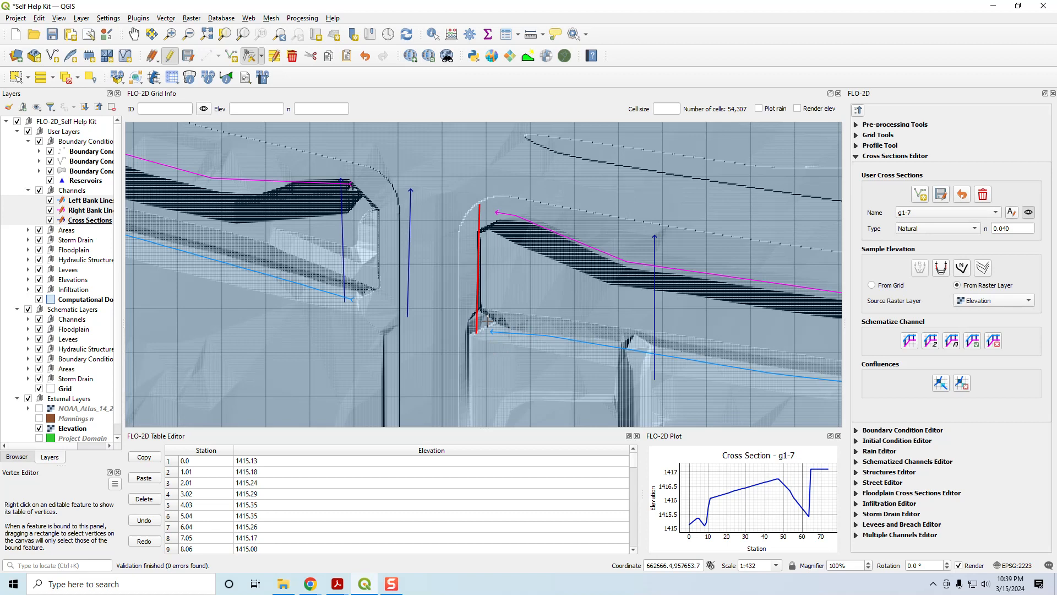
Place cross section g1-7 just east of the bank line ends, extend it past both banks, and resample its elevations.
{"action": "left_click", "coordinate": [409, 253]}
{"action": "left_click", "coordinate": [506, 305]}
{"action": "left_click", "coordinate": [506, 337]}
{"action": "left_click", "coordinate": [508, 346]}
{"action": "left_click", "coordinate": [509, 209]}
{"action": "left_click", "coordinate": [506, 195]}
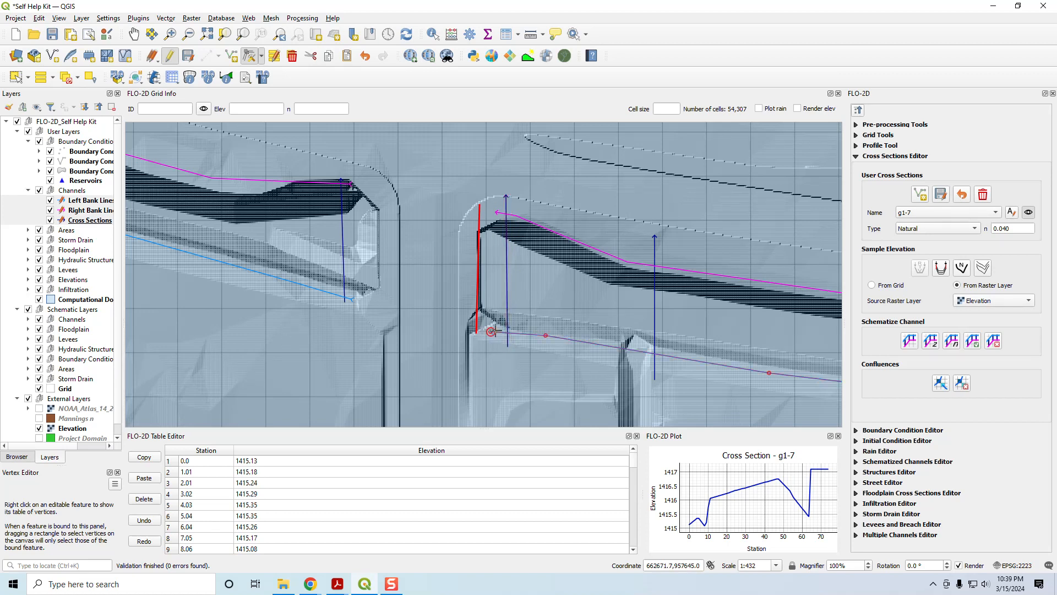
{"action": "left_click", "coordinate": [961, 269]}
{"action": "key", "text": "Return"}
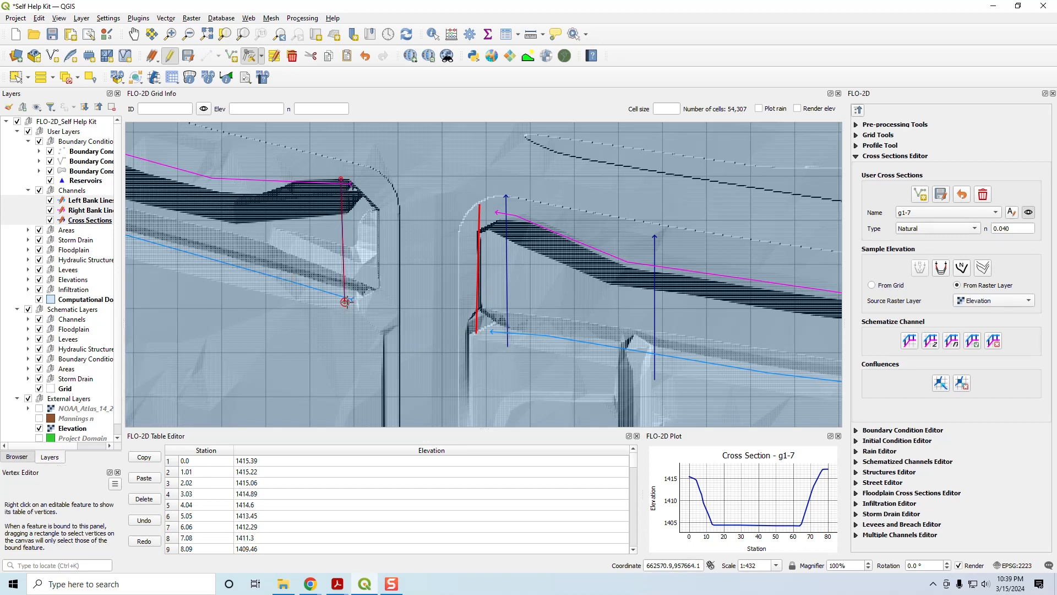
Switch to cross section g2-8 and move the northern bank line's eastern end and adjacent vertex north, clear of the channel slope.
{"action": "scroll", "coordinate": [909, 219], "scroll_direction": "down", "scroll_amount": 1}
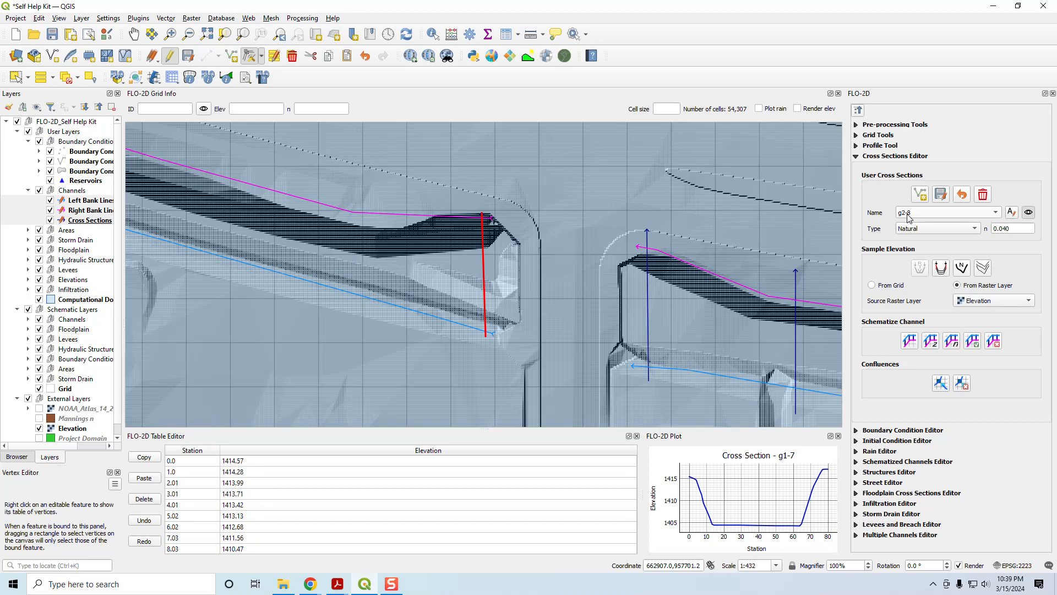
{"action": "scroll", "coordinate": [909, 219], "scroll_direction": "up", "scroll_amount": 1}
{"action": "scroll", "coordinate": [909, 219], "scroll_direction": "down", "scroll_amount": 1}
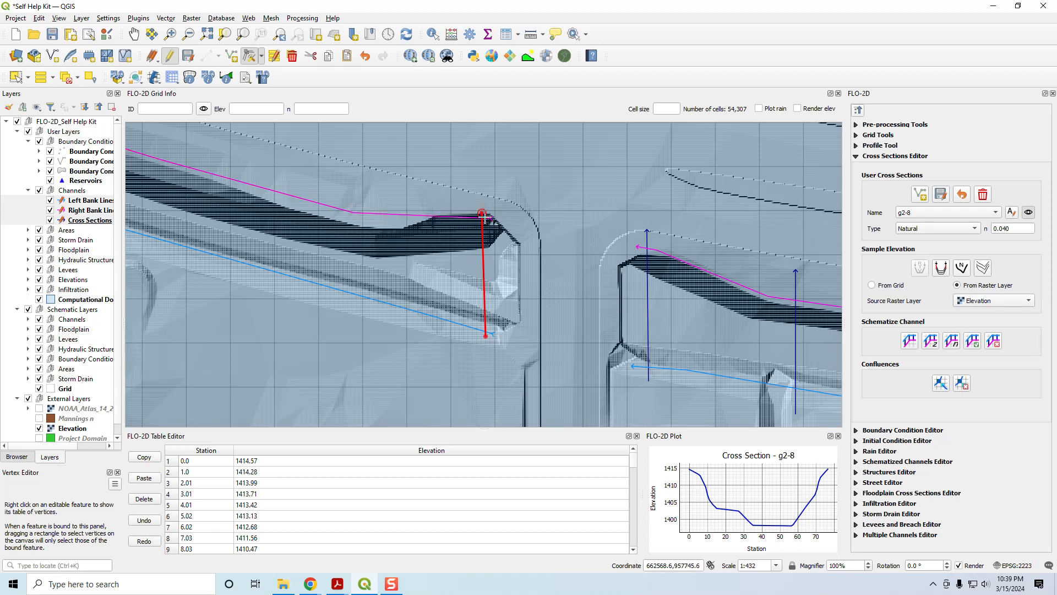
{"action": "left_click", "coordinate": [354, 213]}
{"action": "left_click", "coordinate": [354, 223]}
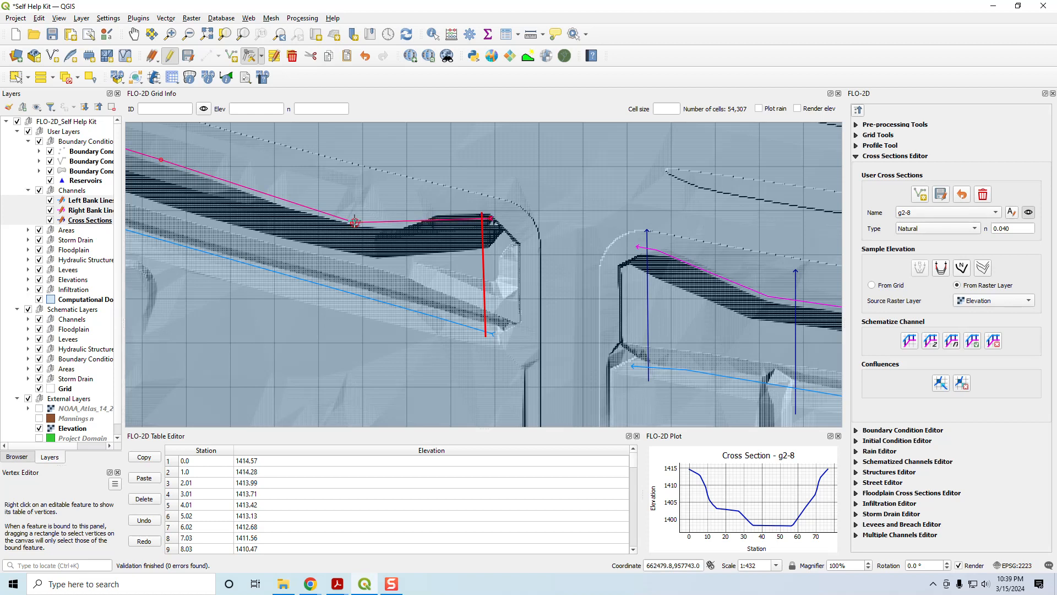
{"action": "left_click", "coordinate": [491, 218]}
{"action": "left_click", "coordinate": [491, 205]}
{"action": "left_click", "coordinate": [355, 222]}
{"action": "left_click", "coordinate": [355, 205]}
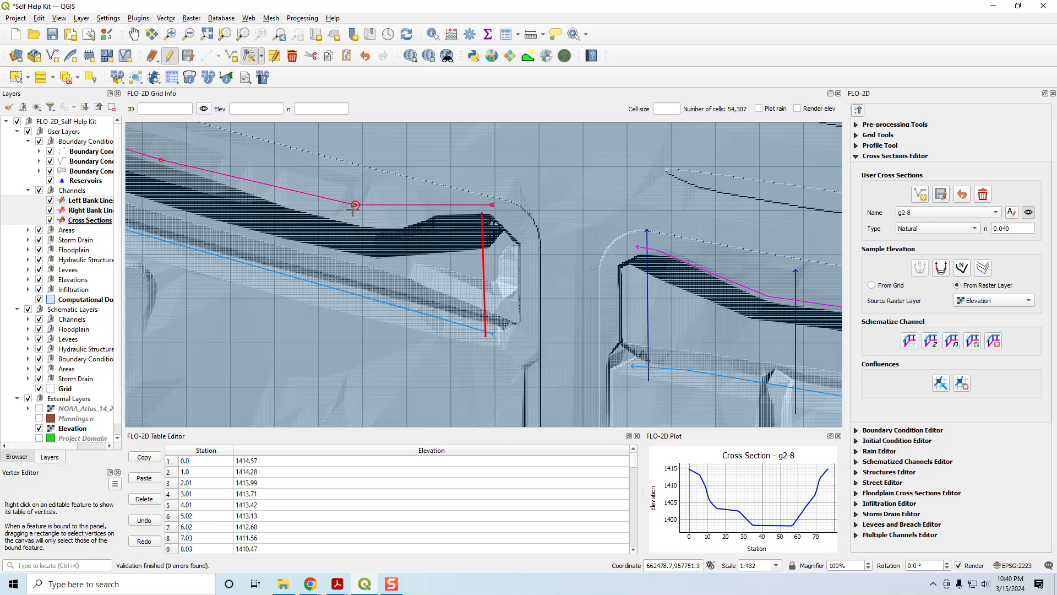
Extend the northern end of cross section g2-8 past the adjusted bank line and resample its elevations from the Elevation raster.
{"action": "left_click", "coordinate": [484, 201]}
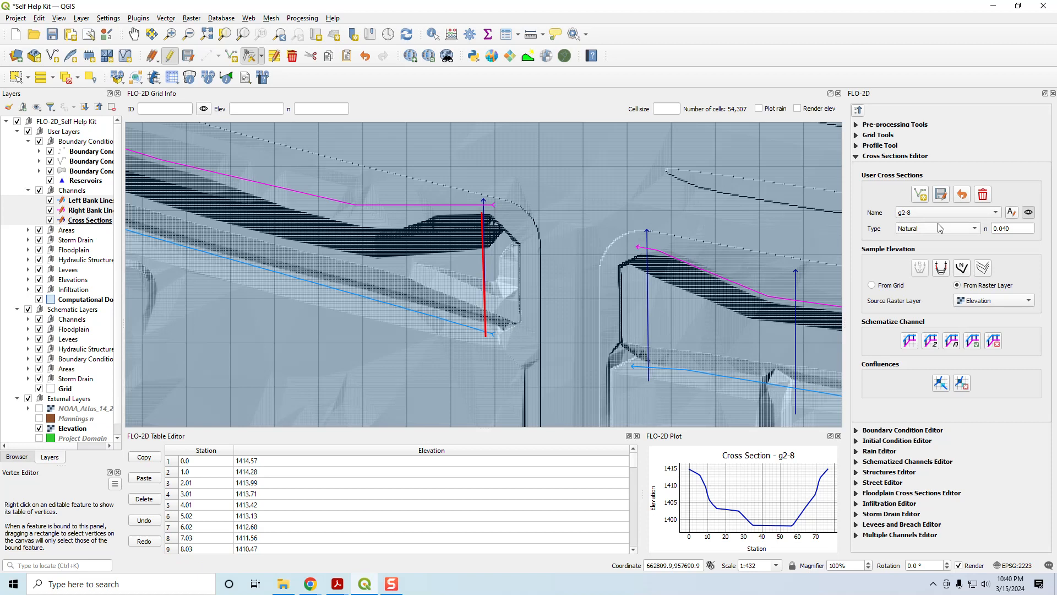
{"action": "left_click", "coordinate": [962, 269]}
{"action": "key", "text": "Return"}
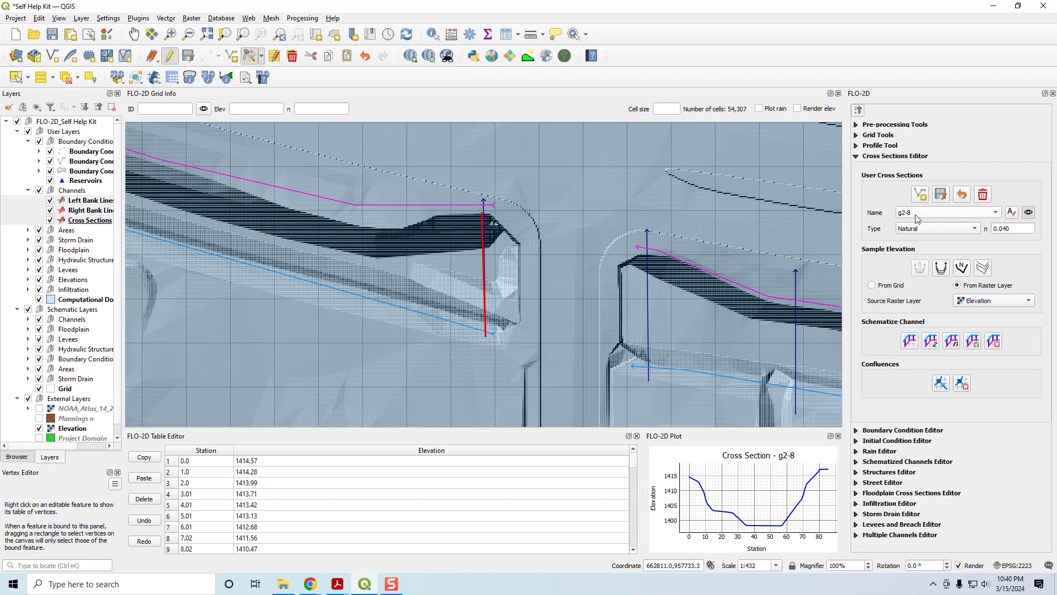
Temporarily hide the Elevation raster to compare the location of cross section g2-8 with the satellite imagery.
{"action": "scroll", "coordinate": [916, 219], "scroll_direction": "down", "scroll_amount": 1}
{"action": "scroll", "coordinate": [916, 219], "scroll_direction": "up", "scroll_amount": 1}
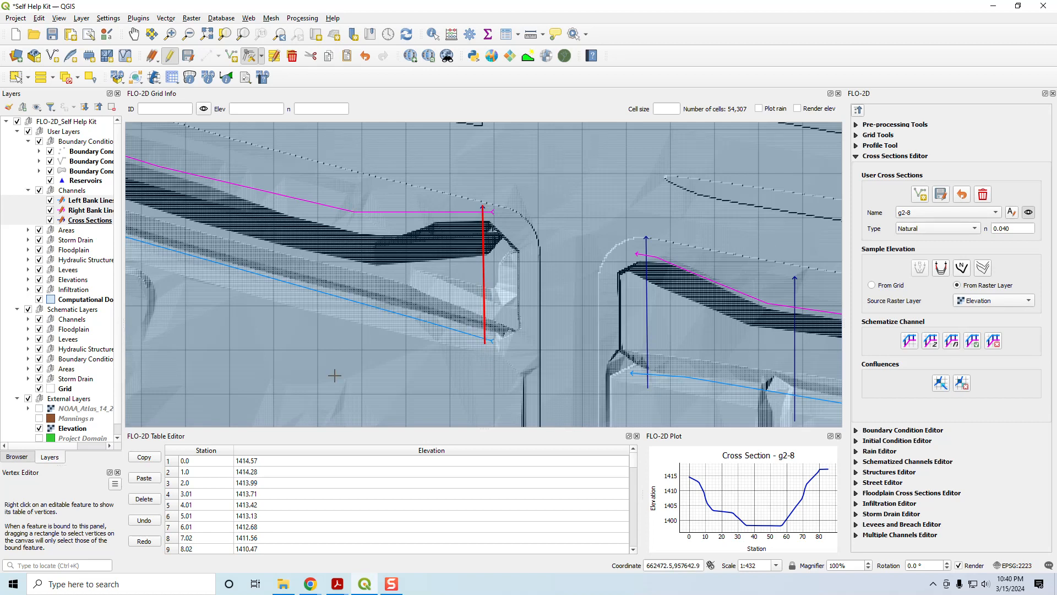
{"action": "left_click", "coordinate": [39, 428]}
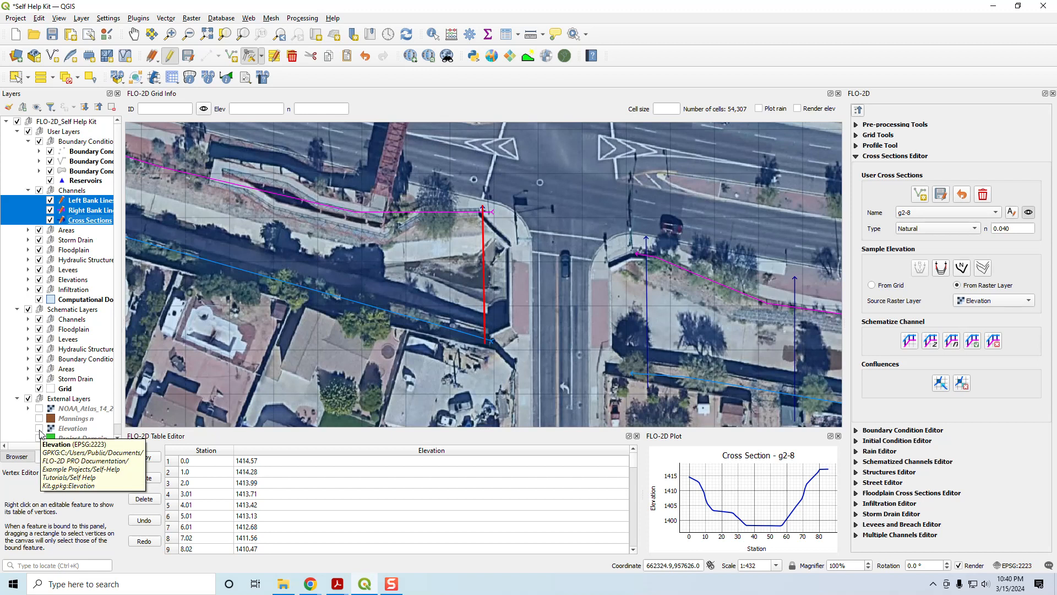
{"action": "left_click", "coordinate": [40, 429]}
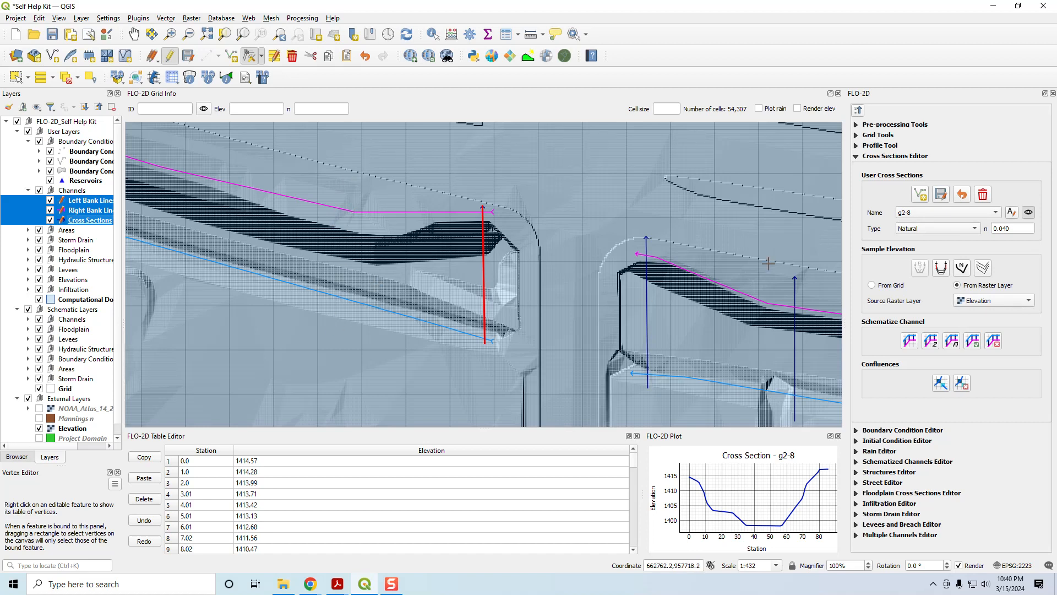
Save the channel layer edits and select cross section g2-8 again.
{"action": "left_click", "coordinate": [91, 220]}
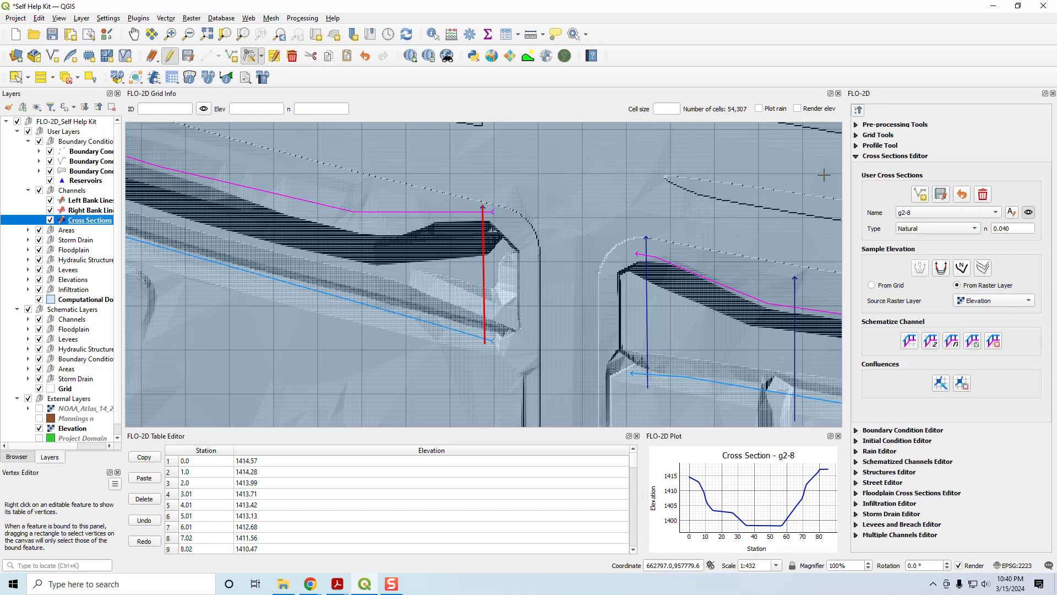
{"action": "left_click", "coordinate": [946, 196]}
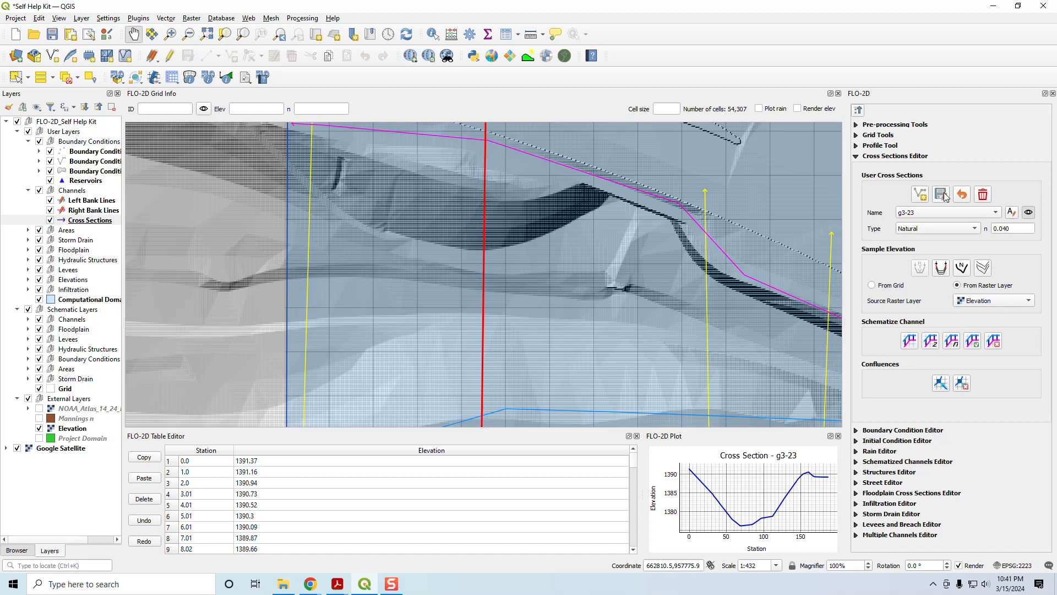
{"action": "left_click", "coordinate": [995, 214]}
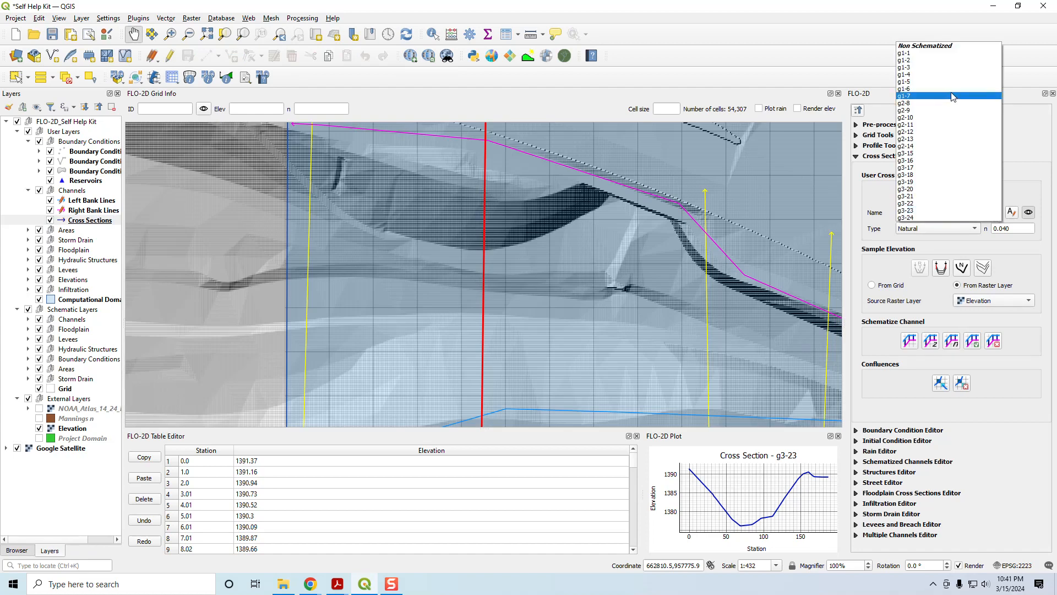
{"action": "left_click", "coordinate": [917, 103]}
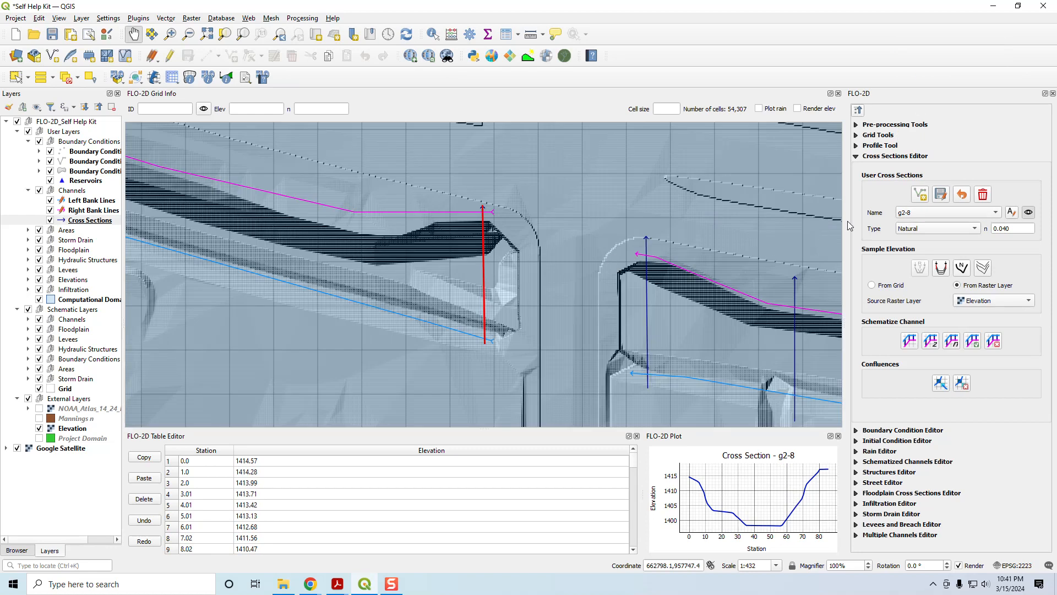
Switch to cross section g2-9, enable editing of the Cross Sections layer, and move its southern end slightly southeast past the bank line.
{"action": "scroll", "coordinate": [908, 215], "scroll_direction": "down", "scroll_amount": 1}
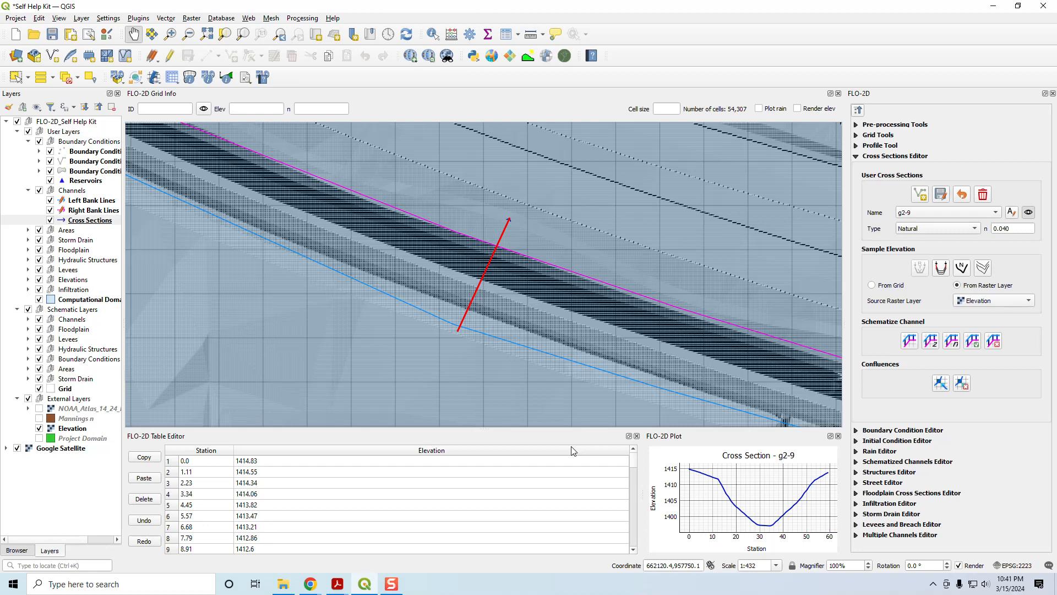
{"action": "scroll", "coordinate": [519, 302], "scroll_direction": "down", "scroll_amount": 1}
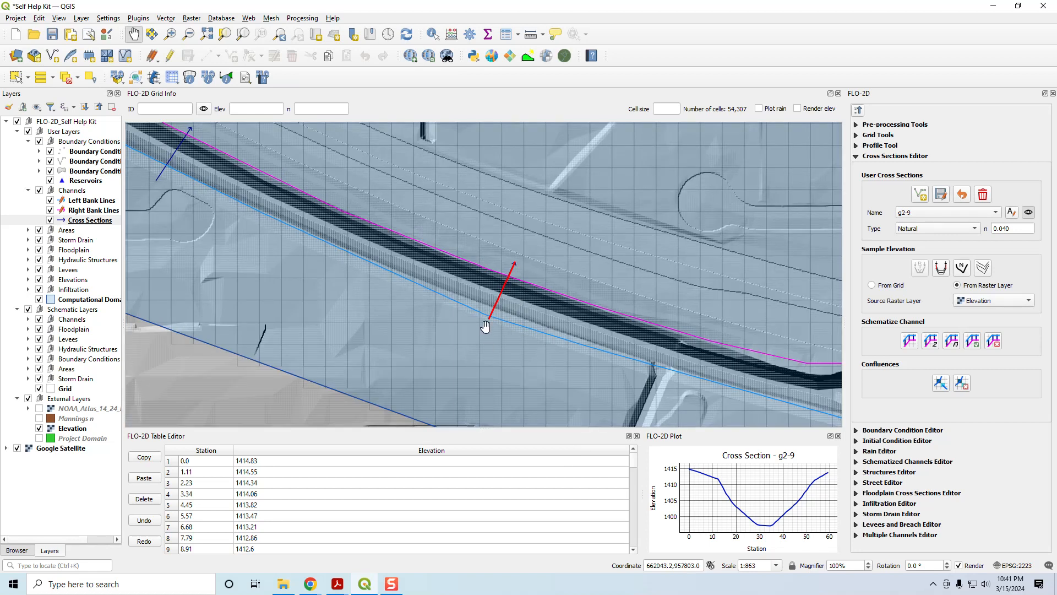
{"action": "left_click", "coordinate": [79, 221]}
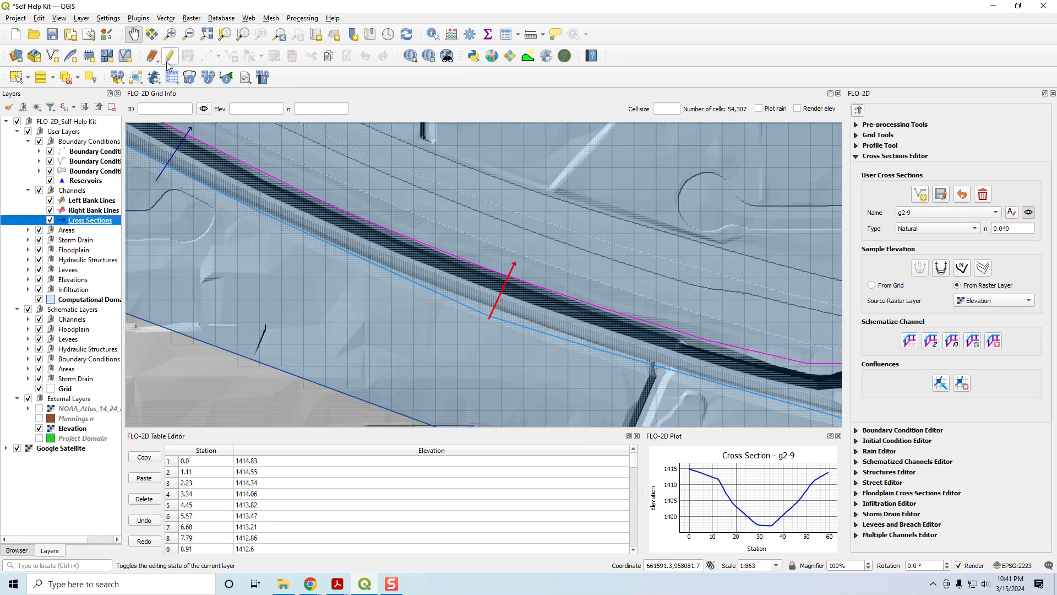
{"action": "left_click", "coordinate": [945, 192]}
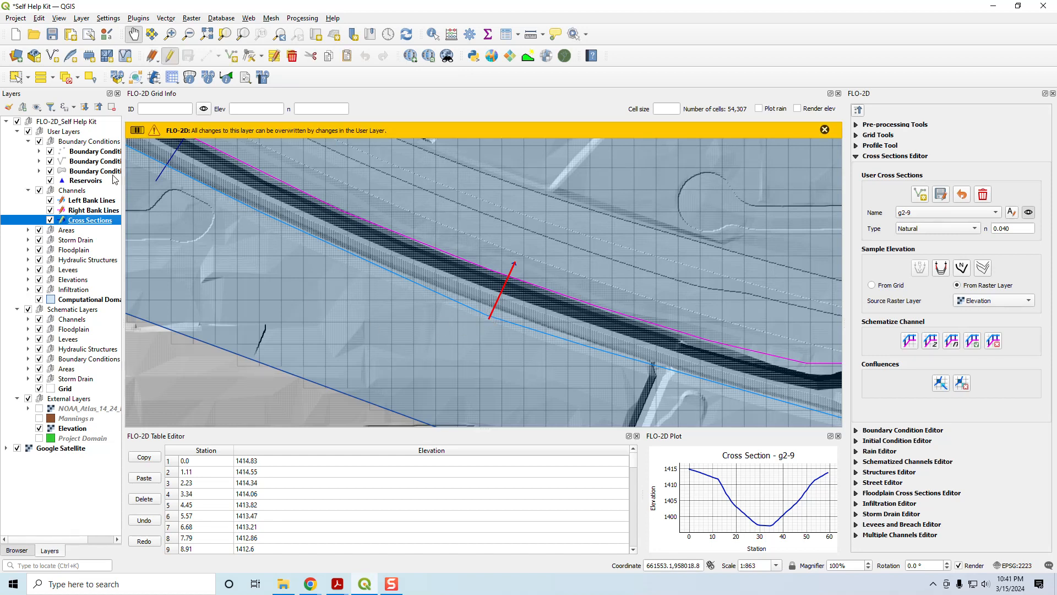
{"action": "left_click", "coordinate": [249, 55]}
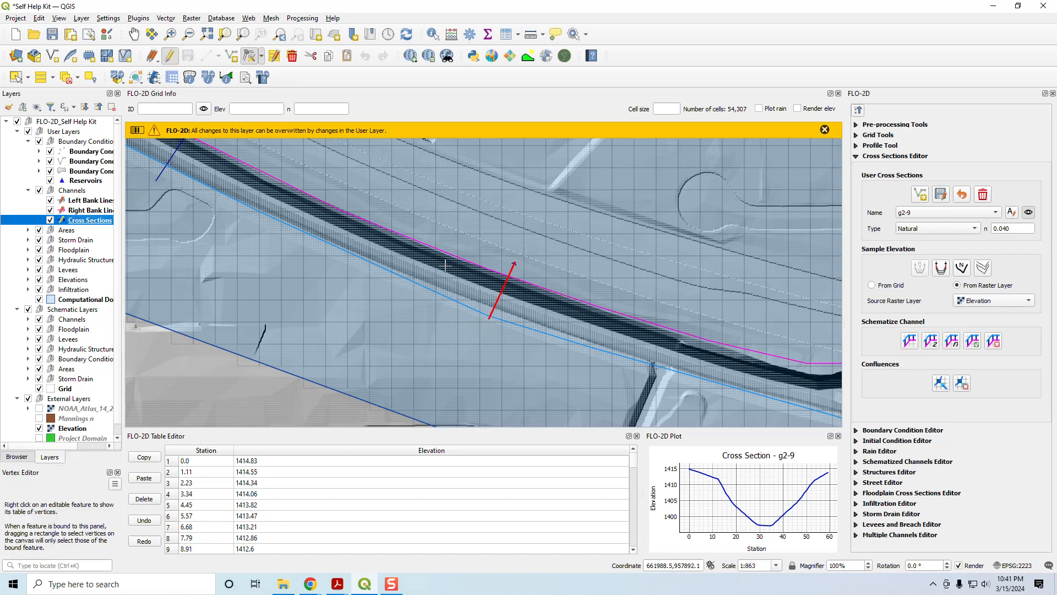
{"action": "left_click", "coordinate": [489, 319]}
{"action": "left_click", "coordinate": [494, 329]}
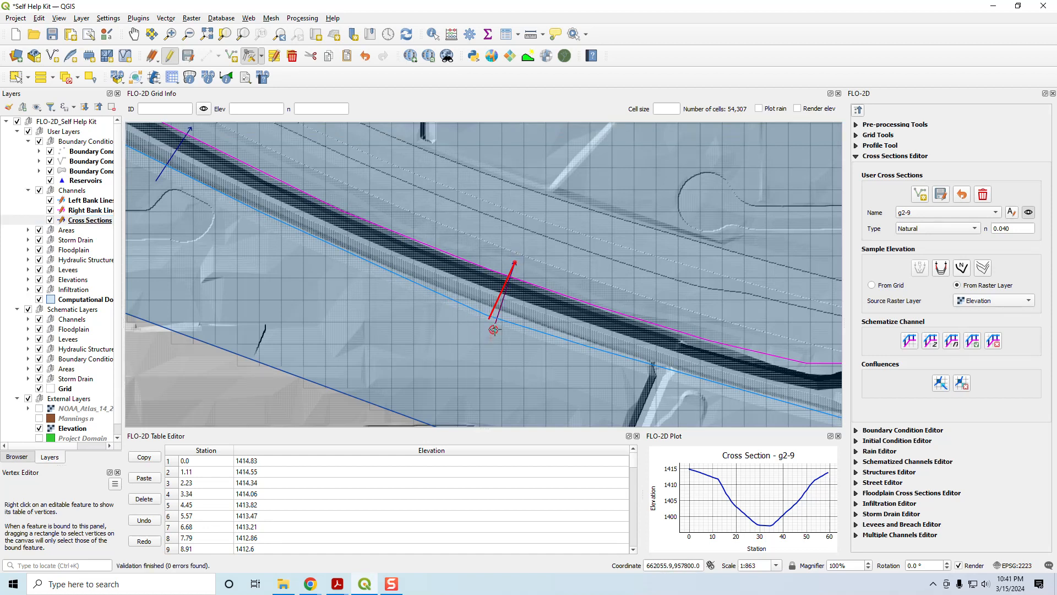
Move the southern end of cross section g2-9 farther southeast past the bank line and resample its elevations from the Elevation raster.
{"action": "left_click", "coordinate": [493, 329]}
{"action": "left_click", "coordinate": [513, 340]}
{"action": "left_click", "coordinate": [964, 271]}
{"action": "key", "text": "Return"}
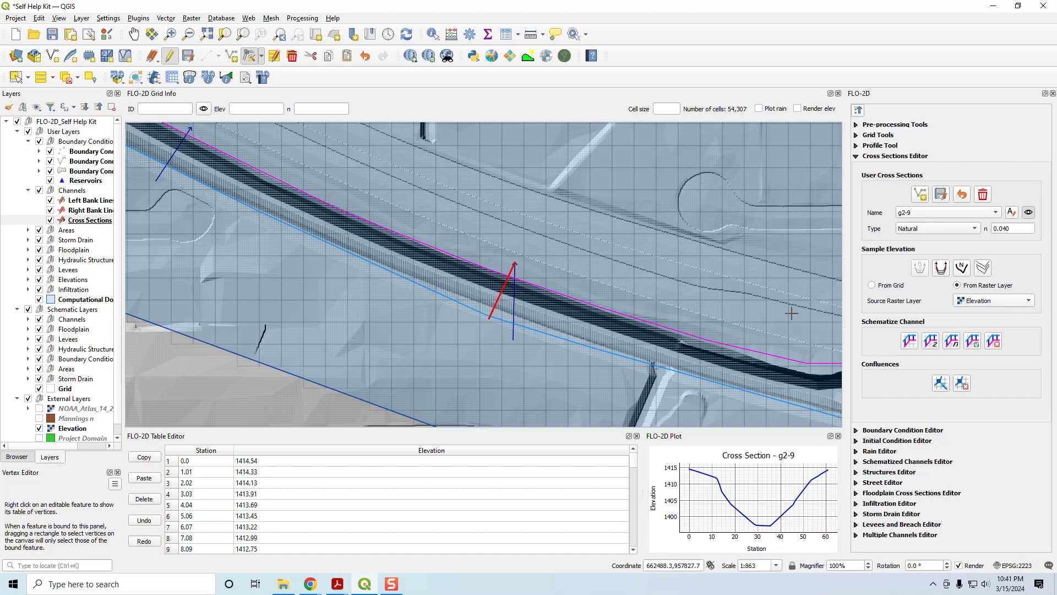
Move the southern end of cross section g2-10 southeast beyond the bank line and shift its northern end slightly northwest.
{"action": "left_click_drag", "start_coordinate": [350, 268], "coordinate": [693, 394]}
{"action": "left_click", "coordinate": [499, 305]}
{"action": "left_click", "coordinate": [523, 318]}
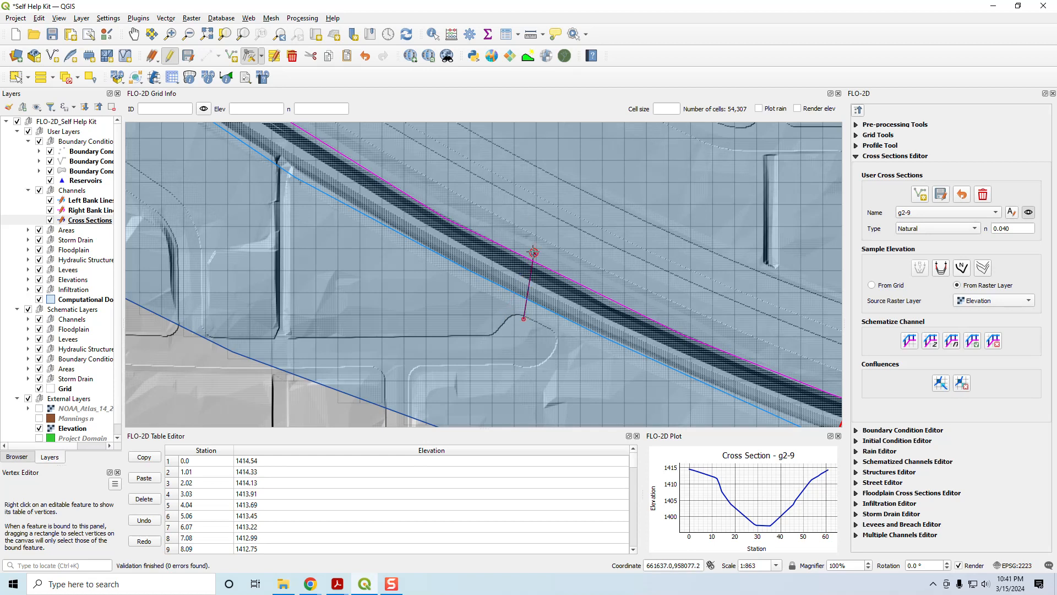
{"action": "left_click", "coordinate": [534, 253]}
{"action": "left_click", "coordinate": [526, 248]}
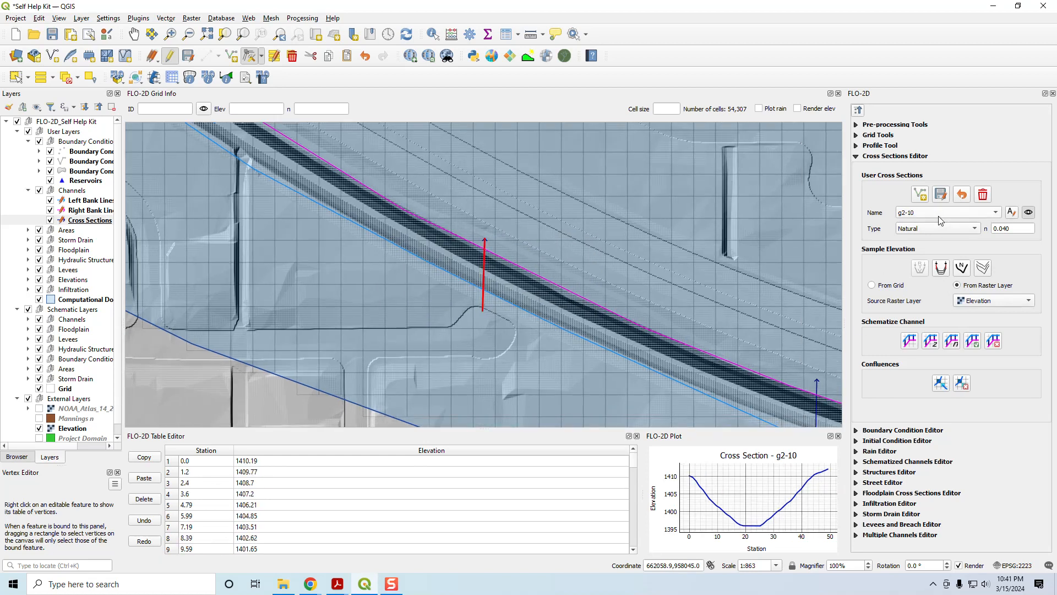
Reshape the southern bank line around cross section g2-10 and resample the section's elevations from the Elevation raster.
{"action": "scroll", "coordinate": [938, 215], "scroll_direction": "up", "scroll_amount": 1}
{"action": "scroll", "coordinate": [938, 216], "scroll_direction": "down", "scroll_amount": 1}
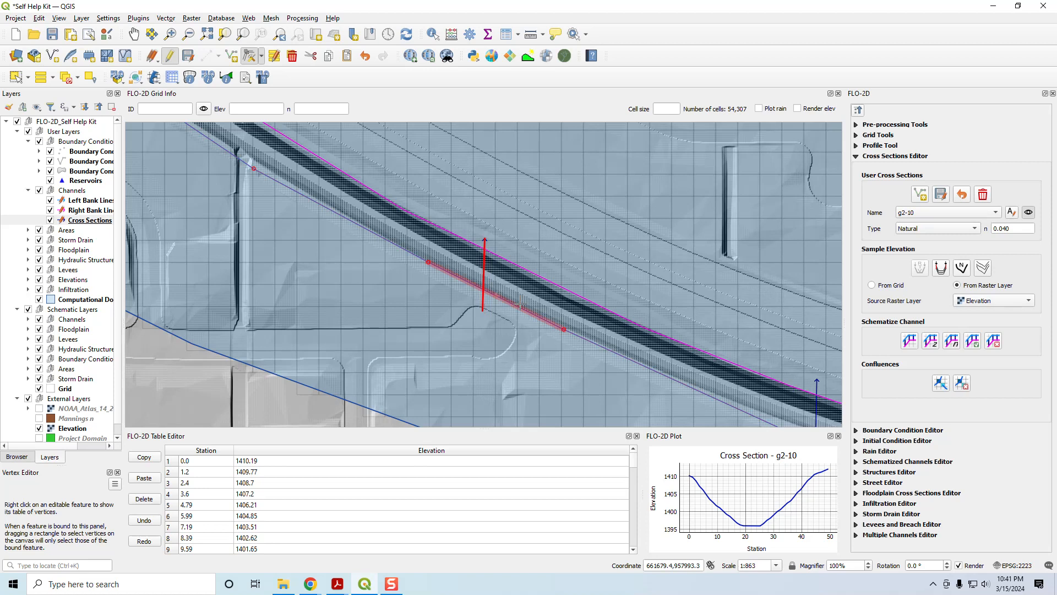
{"action": "left_click", "coordinate": [564, 329]}
{"action": "left_click", "coordinate": [422, 265]}
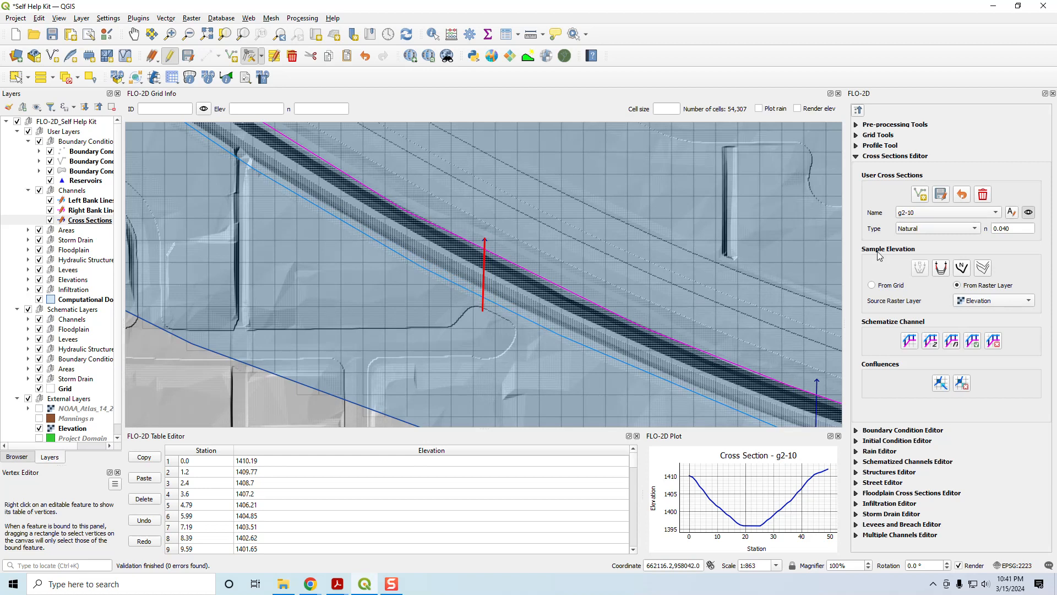
{"action": "left_click", "coordinate": [946, 272]}
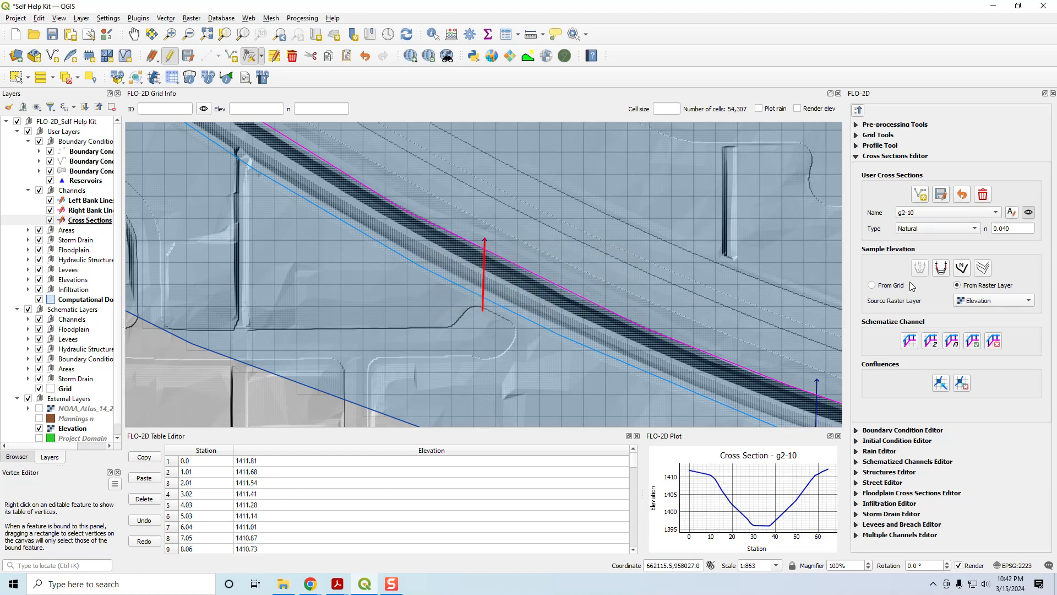
Go past g2-11 to cross section g2-12 and move the northern bank line outward on both sides of it.
{"action": "scroll", "coordinate": [929, 218], "scroll_direction": "down", "scroll_amount": 1}
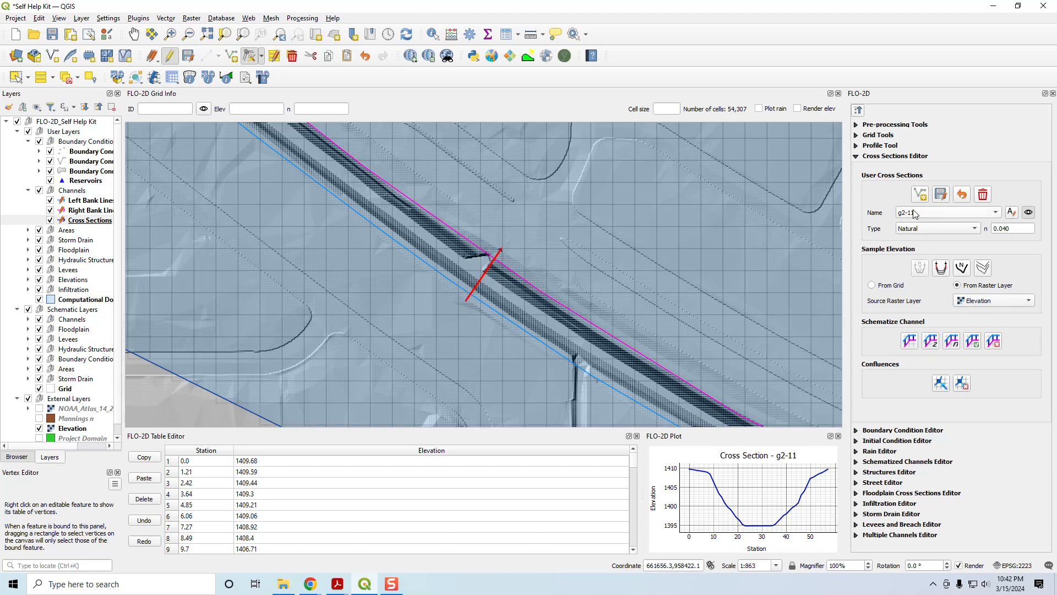
{"action": "scroll", "coordinate": [914, 216], "scroll_direction": "down", "scroll_amount": 1}
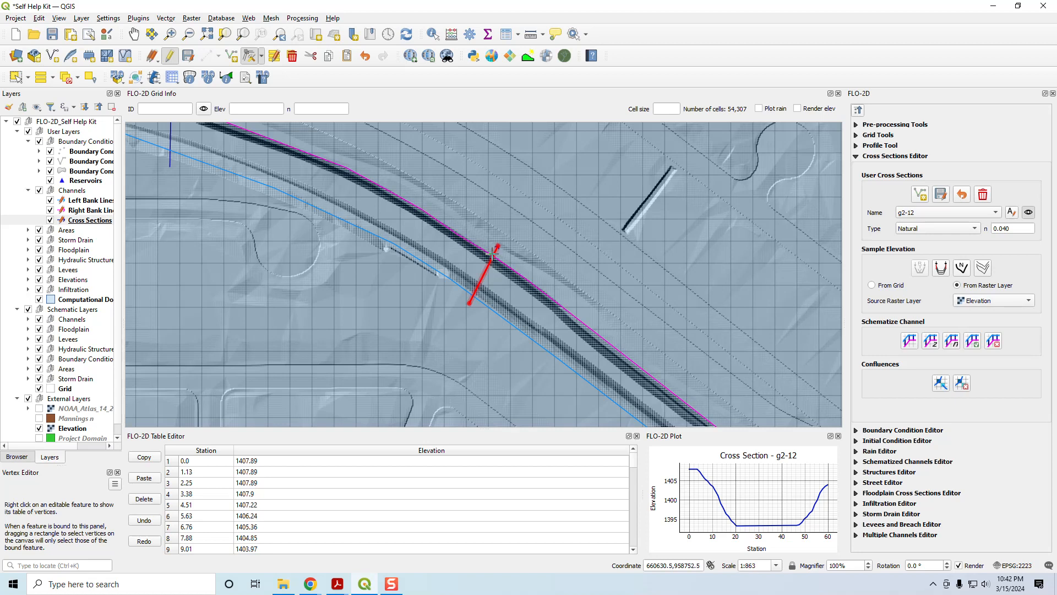
{"action": "left_click", "coordinate": [459, 229]}
{"action": "left_click", "coordinate": [527, 281]}
{"action": "left_click", "coordinate": [525, 269]}
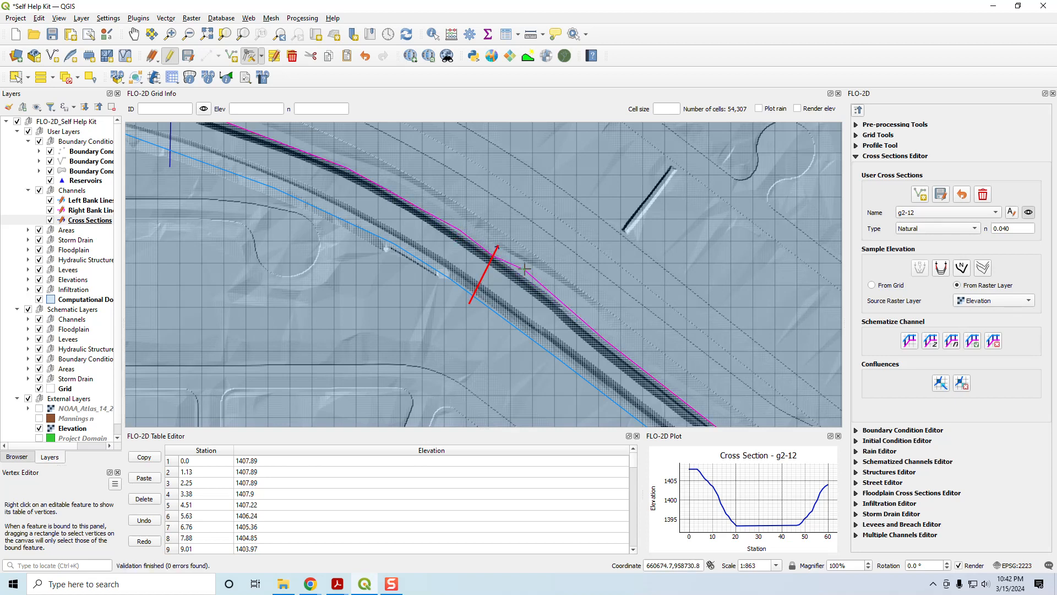
Extend g2-12's northern end with the bank line moved outward around it, and resample the section's elevations from the Elevation raster.
{"action": "left_click", "coordinate": [500, 252]}
{"action": "left_click", "coordinate": [500, 251]}
{"action": "left_click", "coordinate": [623, 216]}
{"action": "left_click", "coordinate": [489, 265]}
{"action": "left_click", "coordinate": [941, 268]}
{"action": "key", "text": "Return"}
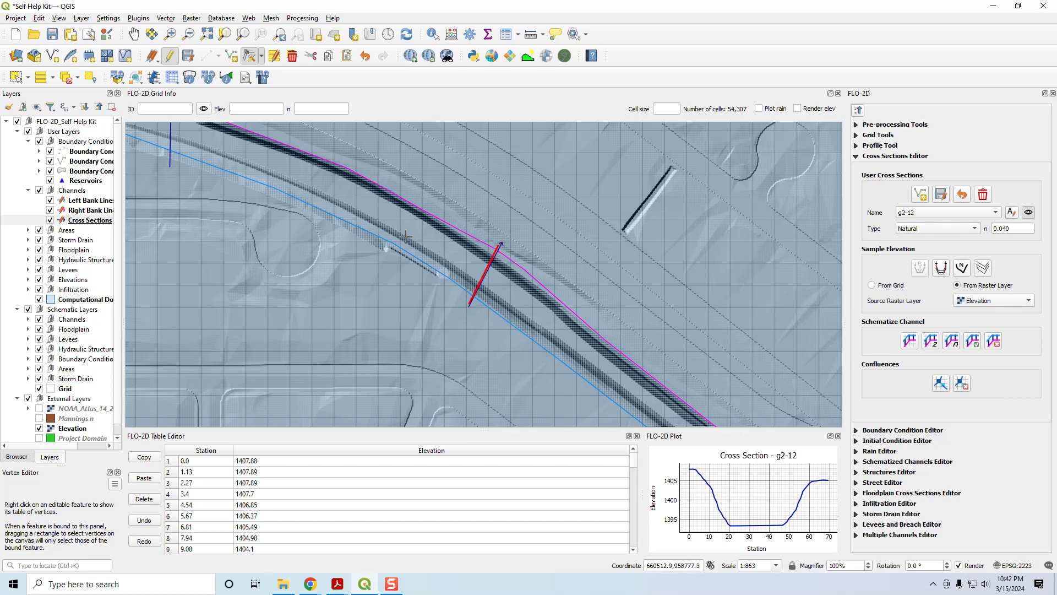
{"action": "left_click", "coordinate": [416, 200]}
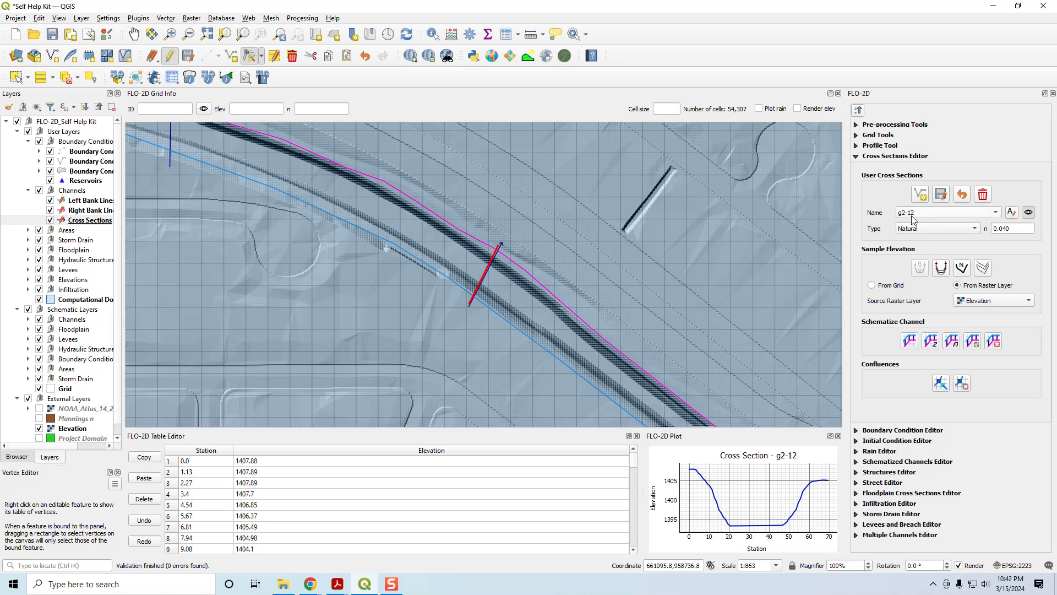
At cross section g3-15, extend the section's northern end north and move the southern bank line's eastern end southeast past the section.
{"action": "scroll", "coordinate": [913, 219], "scroll_direction": "down", "scroll_amount": 1}
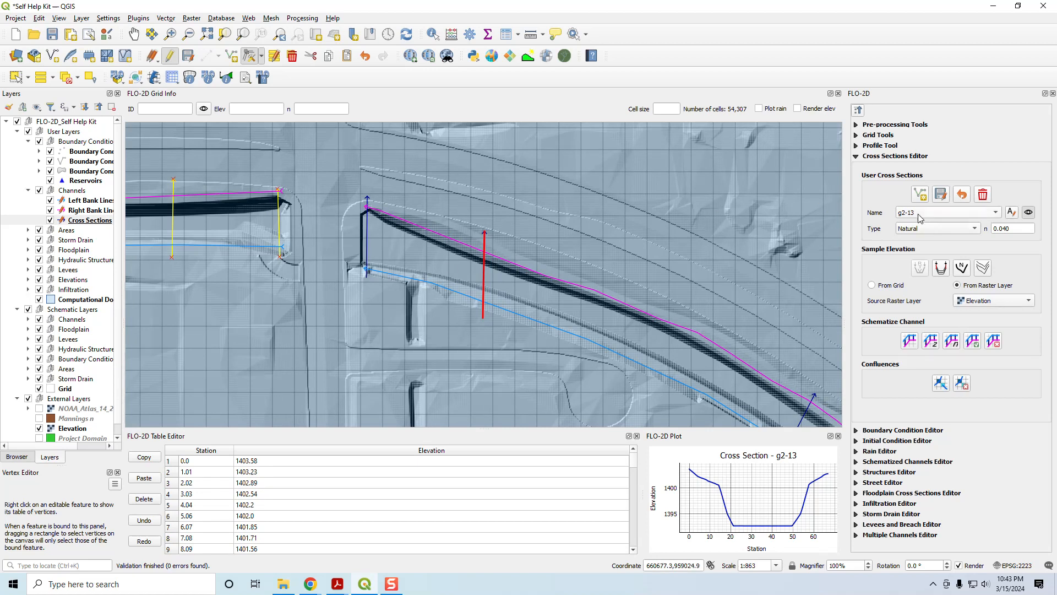
{"action": "scroll", "coordinate": [919, 217], "scroll_direction": "down", "scroll_amount": 1}
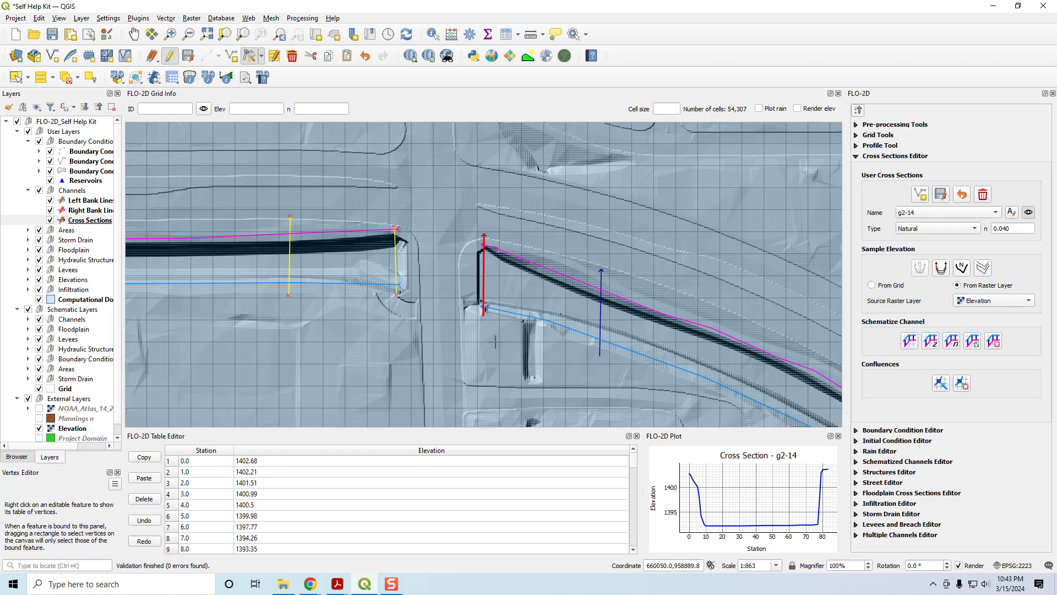
{"action": "scroll", "coordinate": [921, 216], "scroll_direction": "down", "scroll_amount": 1}
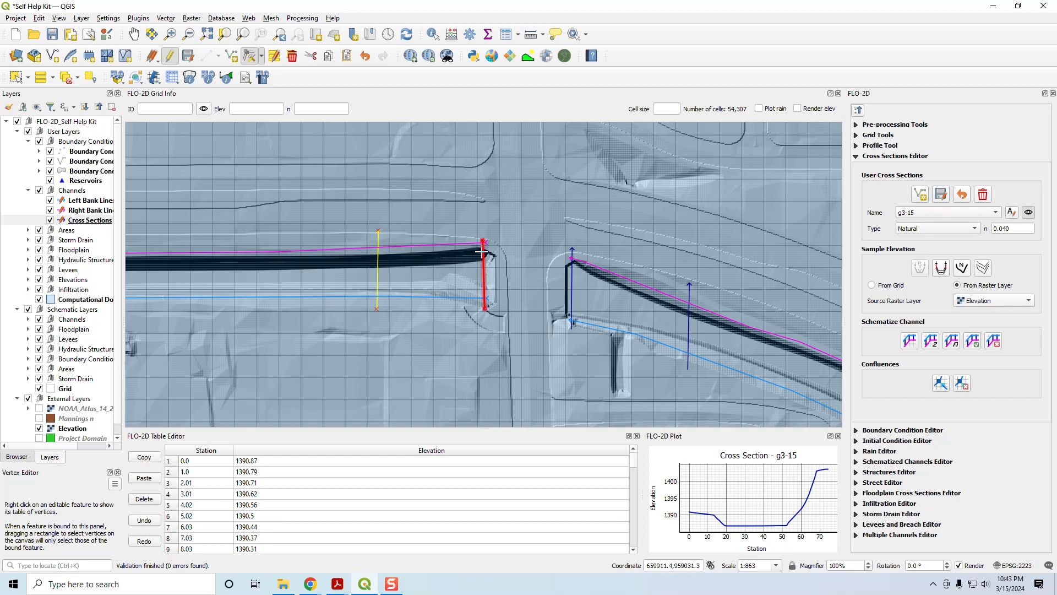
{"action": "scroll", "coordinate": [479, 248], "scroll_direction": "up", "scroll_amount": 1}
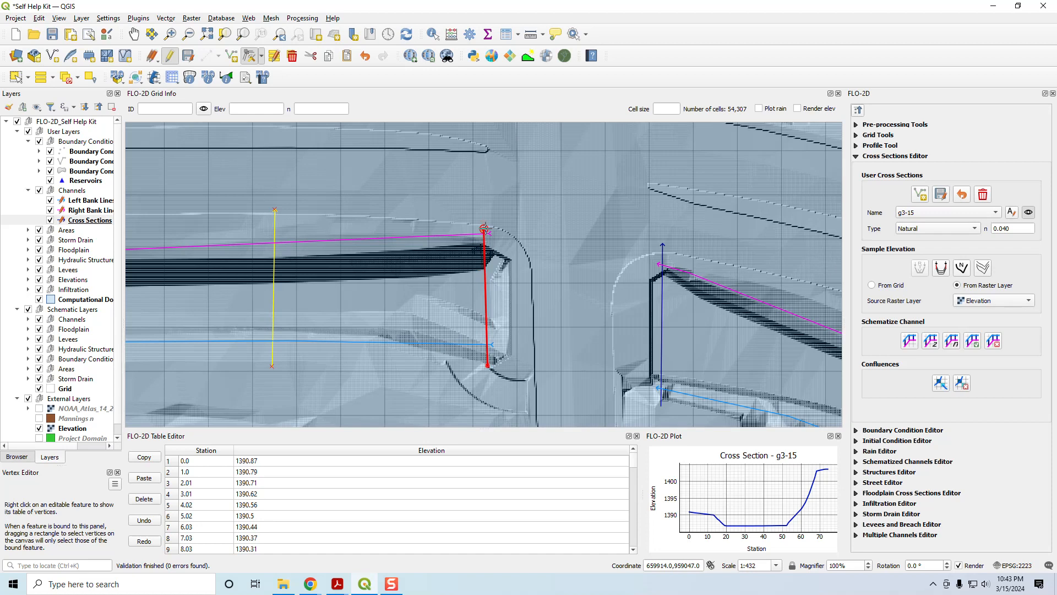
{"action": "left_click", "coordinate": [485, 228]}
{"action": "left_click", "coordinate": [485, 216]}
{"action": "left_click", "coordinate": [508, 365]}
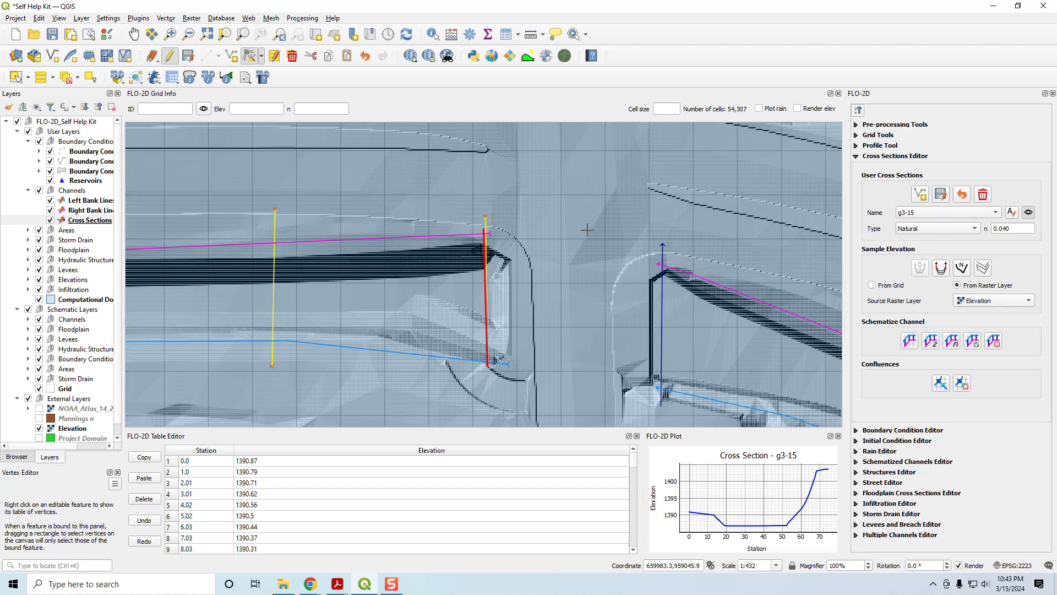
Resample the elevations of cross sections g3-15 and g3-16 from the Elevation raster.
{"action": "left_click", "coordinate": [963, 269]}
{"action": "key", "text": "Return"}
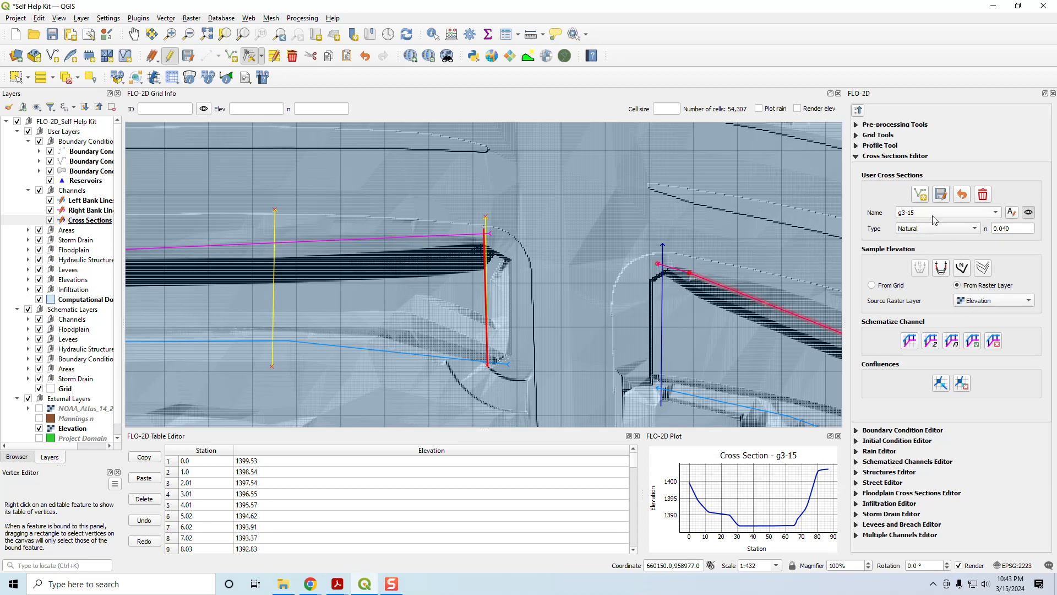
{"action": "scroll", "coordinate": [934, 218], "scroll_direction": "down", "scroll_amount": 1}
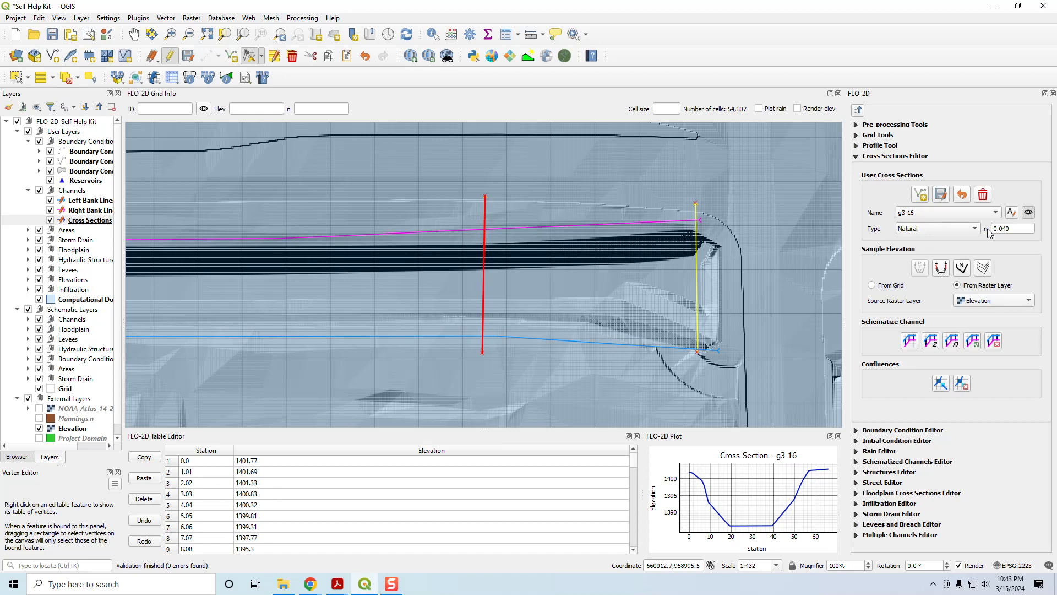
{"action": "left_click", "coordinate": [962, 268]}
{"action": "key", "text": "Return"}
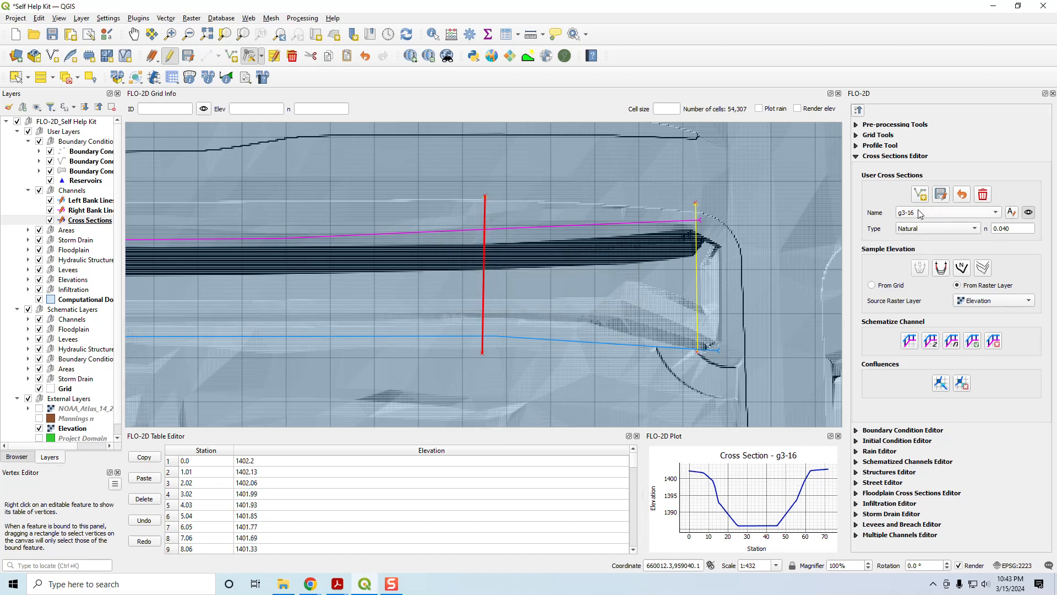
Switch to cross section g3-17 and resample its elevations from the Elevation raster with the southern bank line bent slightly south.
{"action": "scroll", "coordinate": [919, 213], "scroll_direction": "down", "scroll_amount": 1}
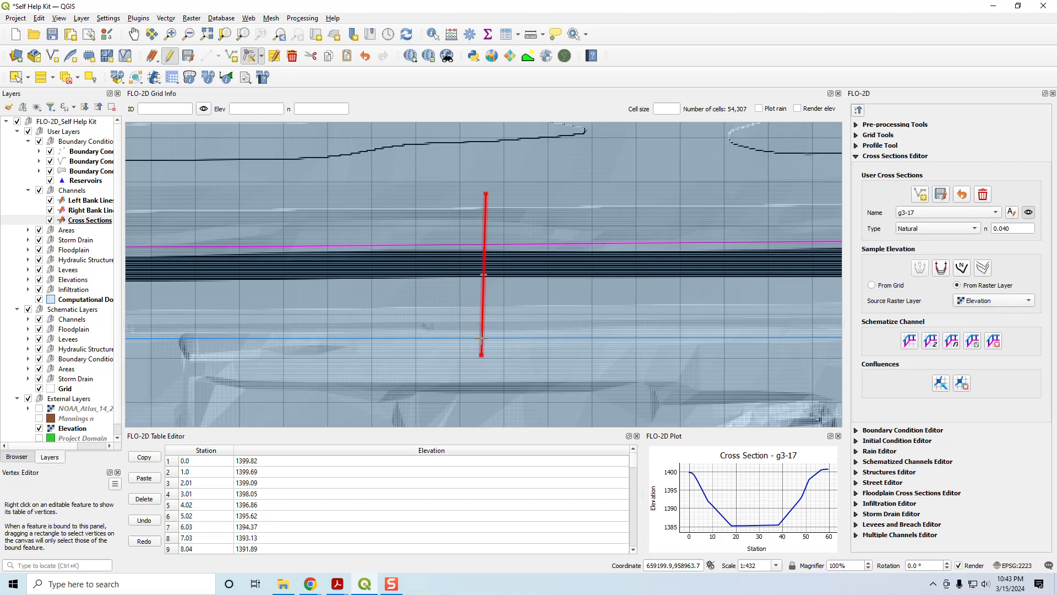
{"action": "scroll", "coordinate": [482, 338], "scroll_direction": "up", "scroll_amount": 2}
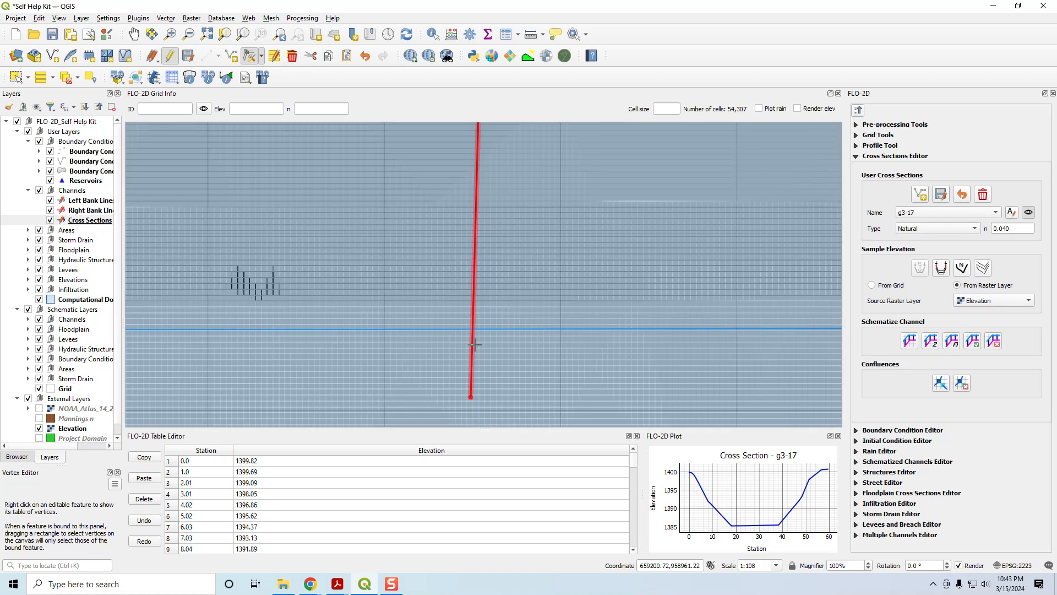
{"action": "scroll", "coordinate": [518, 367], "scroll_direction": "down", "scroll_amount": 2}
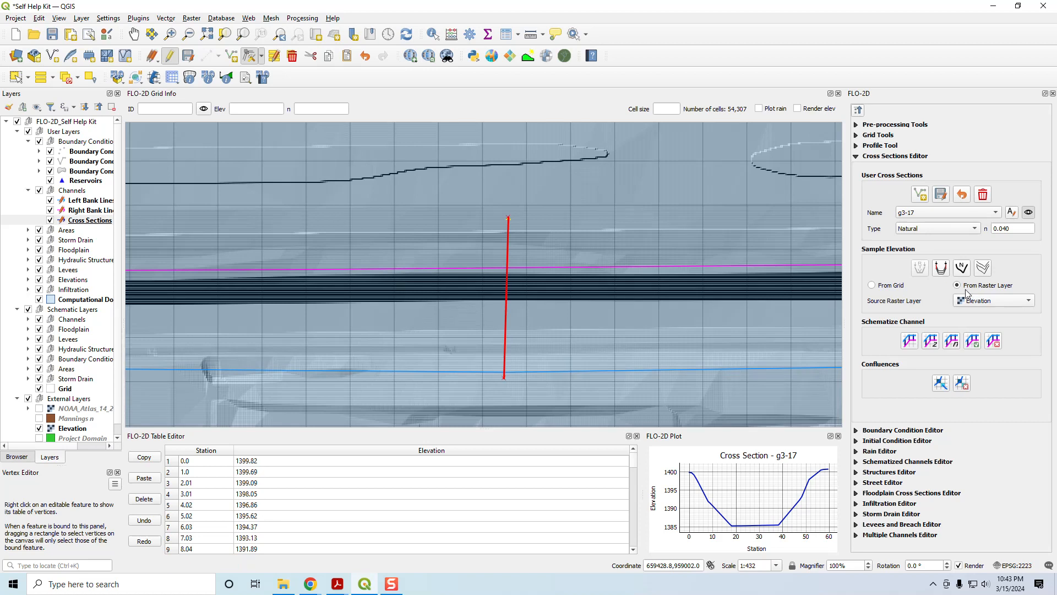
{"action": "left_click", "coordinate": [939, 275]}
{"action": "key", "text": "Return"}
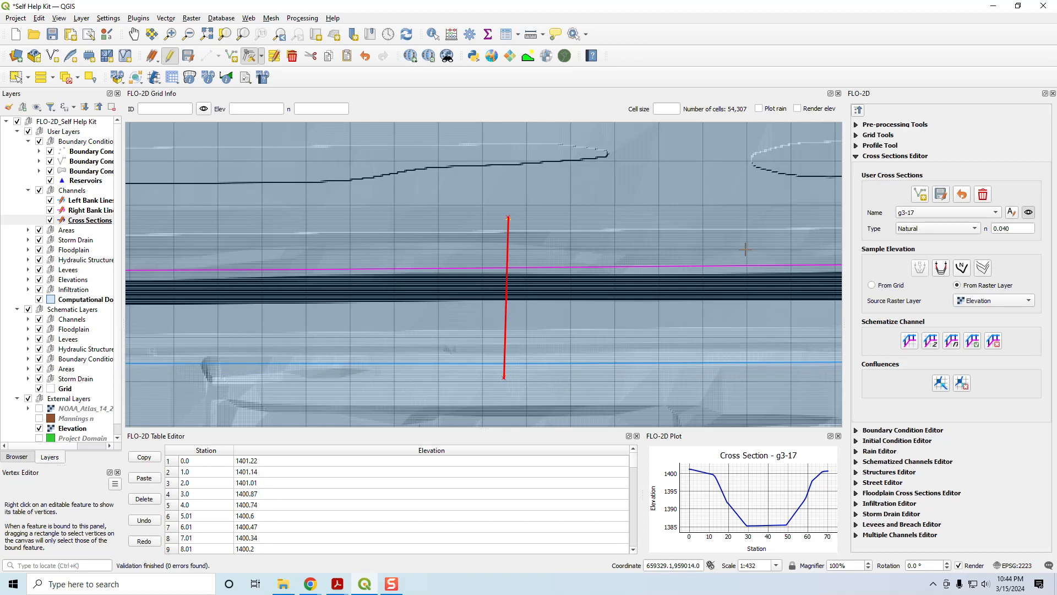
Resample cross section g3-17 again with the straight southern bank line, and briefly hide the Elevation raster to check its location.
{"action": "left_click", "coordinate": [939, 276]}
{"action": "key", "text": "Return"}
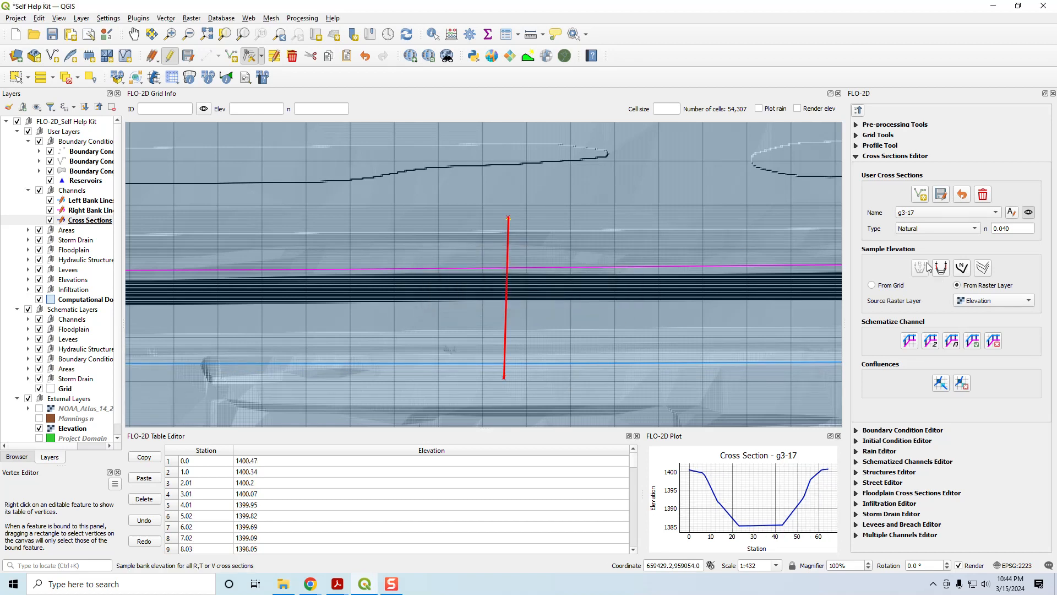
{"action": "left_click", "coordinate": [38, 429]}
{"action": "left_click", "coordinate": [38, 428]}
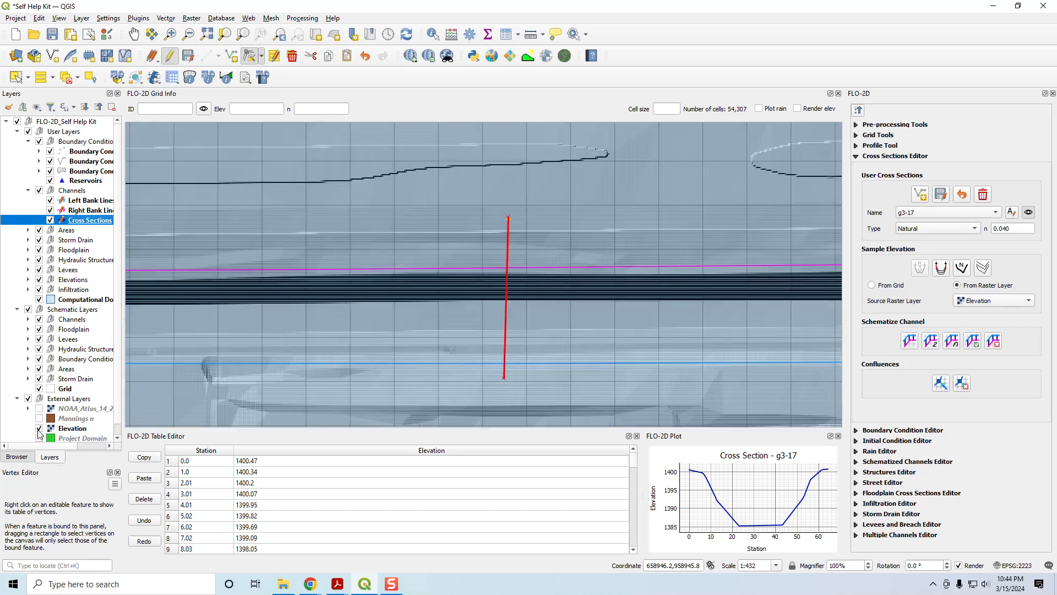
Bend the southern bank line slightly south near cross section g3-18 and resample the section's elevations from the Elevation raster.
{"action": "scroll", "coordinate": [444, 373], "scroll_direction": "down", "scroll_amount": 1}
{"action": "left_click_drag", "start_coordinate": [362, 394], "coordinate": [576, 376]}
{"action": "scroll", "coordinate": [941, 220], "scroll_direction": "down", "scroll_amount": 1}
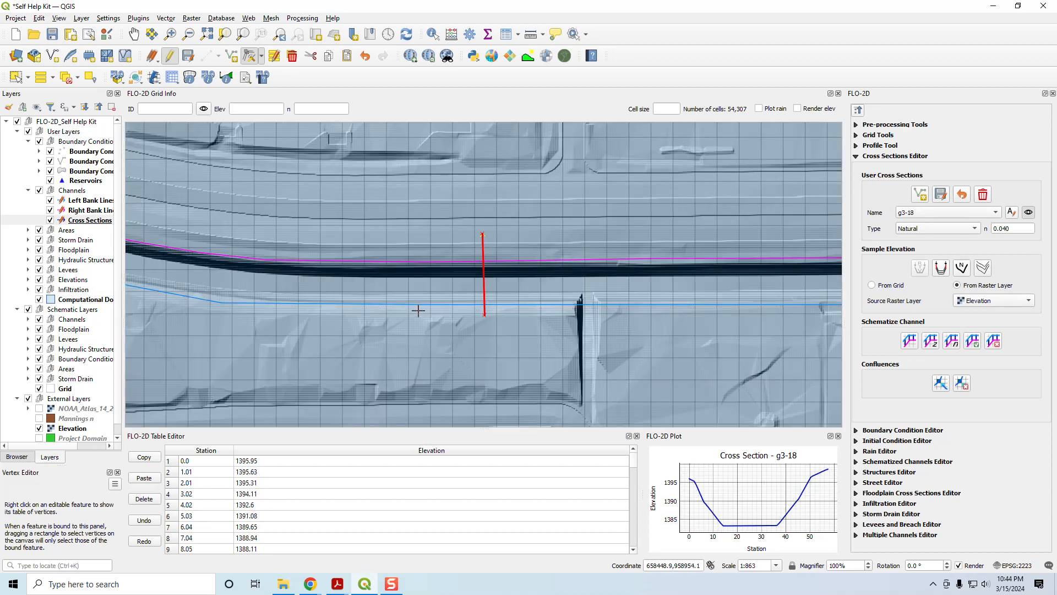
{"action": "left_click", "coordinate": [962, 268]}
{"action": "key", "text": "Return"}
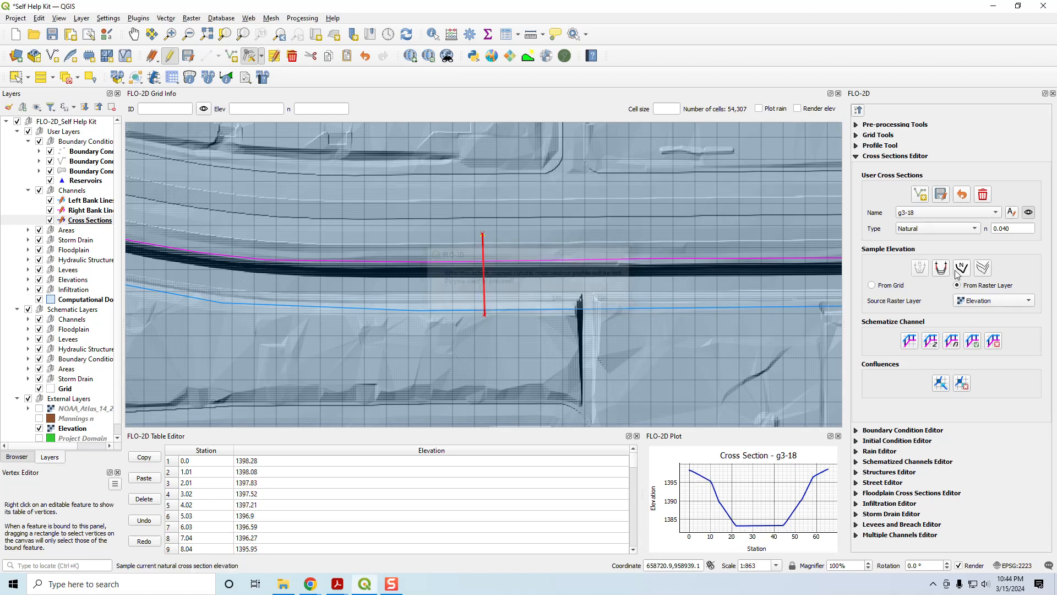
Move both bank lines outward and extend the southern end of cross section g3-19, resampling its elevations from the Elevation raster.
{"action": "scroll", "coordinate": [942, 216], "scroll_direction": "down", "scroll_amount": 1}
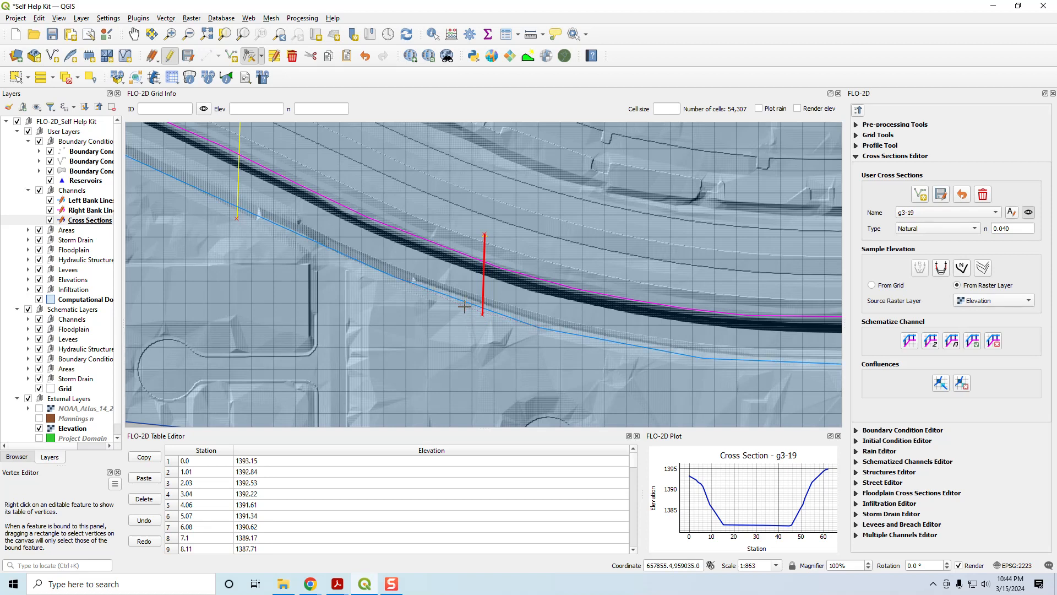
{"action": "left_click", "coordinate": [956, 271]}
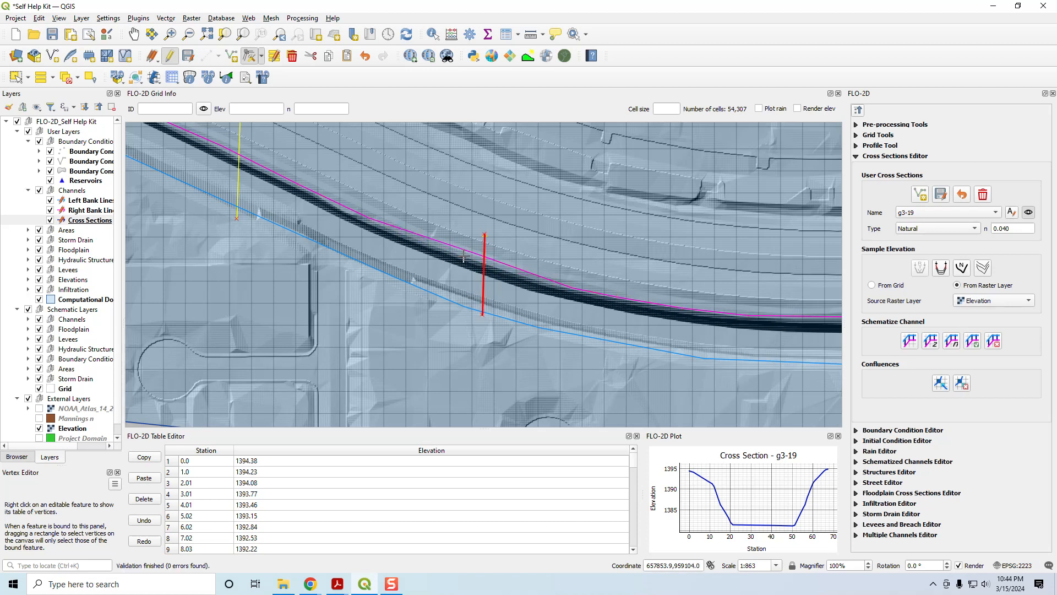
{"action": "left_click", "coordinate": [962, 267]}
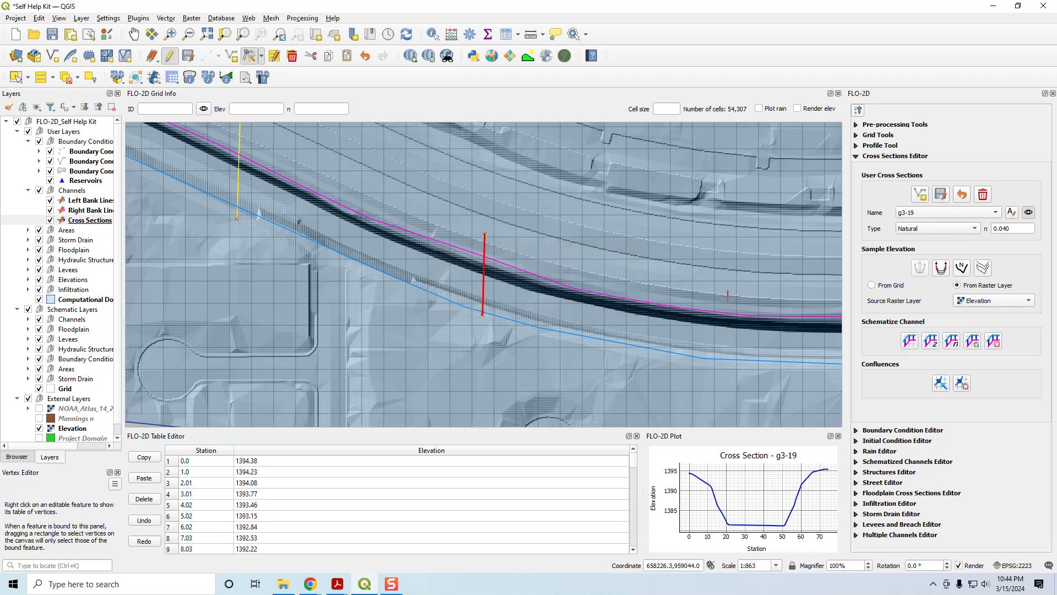
{"action": "left_click", "coordinate": [482, 328]}
{"action": "left_click", "coordinate": [969, 271]}
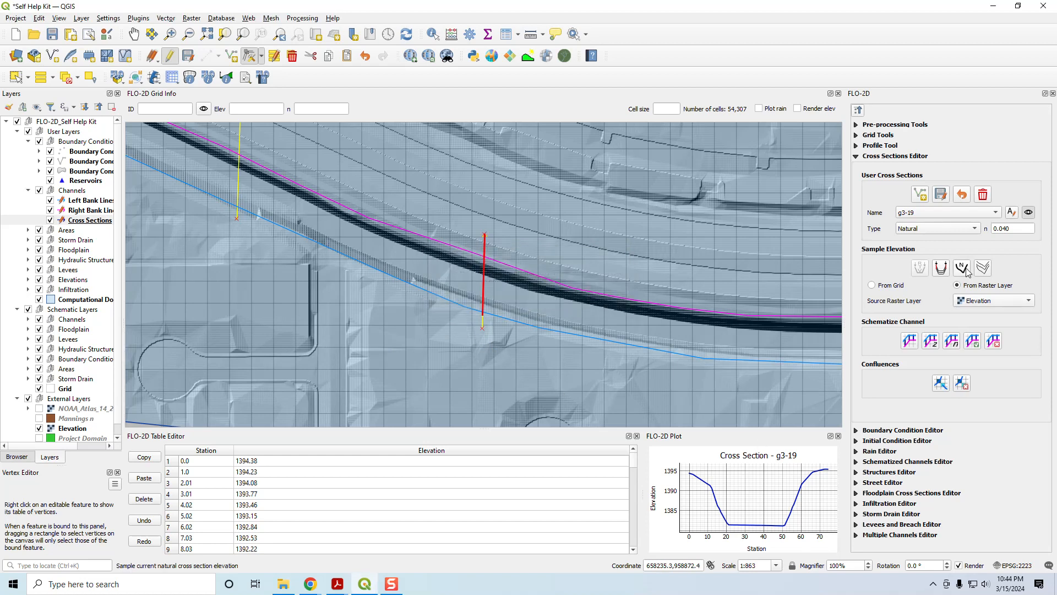
Extend the southern end of cross section g3-20 slightly south and move the southern bank line outward at the section.
{"action": "left_click_drag", "start_coordinate": [282, 308], "coordinate": [522, 420]}
{"action": "left_click", "coordinate": [476, 316]}
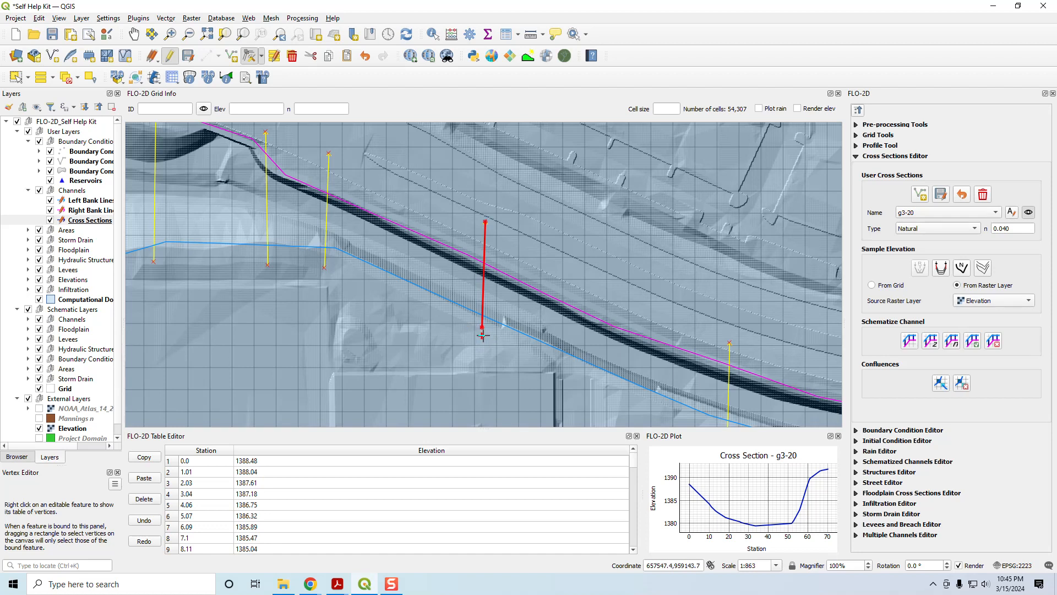
{"action": "left_click", "coordinate": [481, 339]}
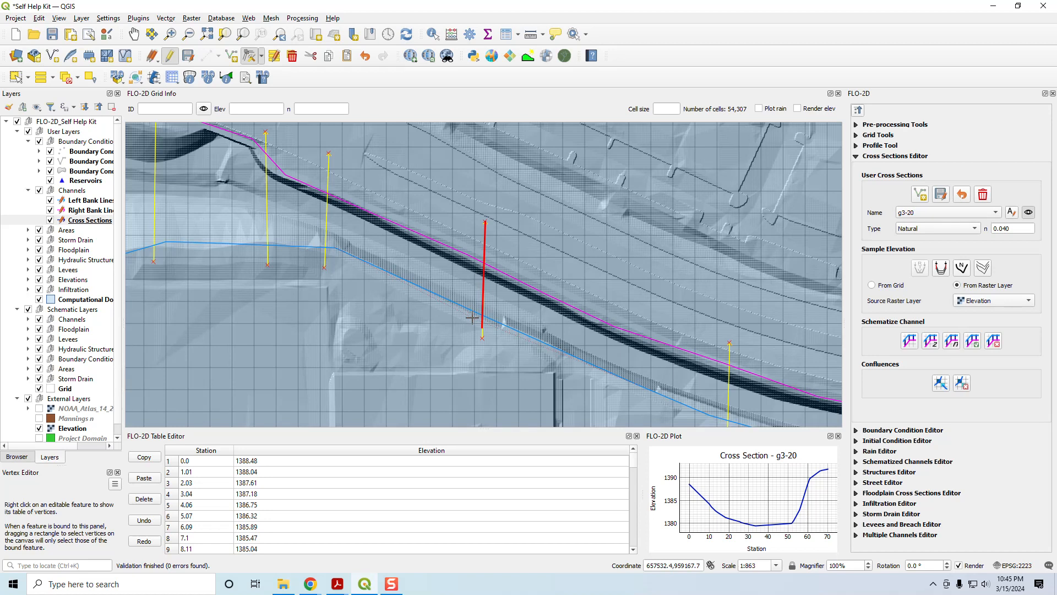
{"action": "left_click", "coordinate": [475, 323]}
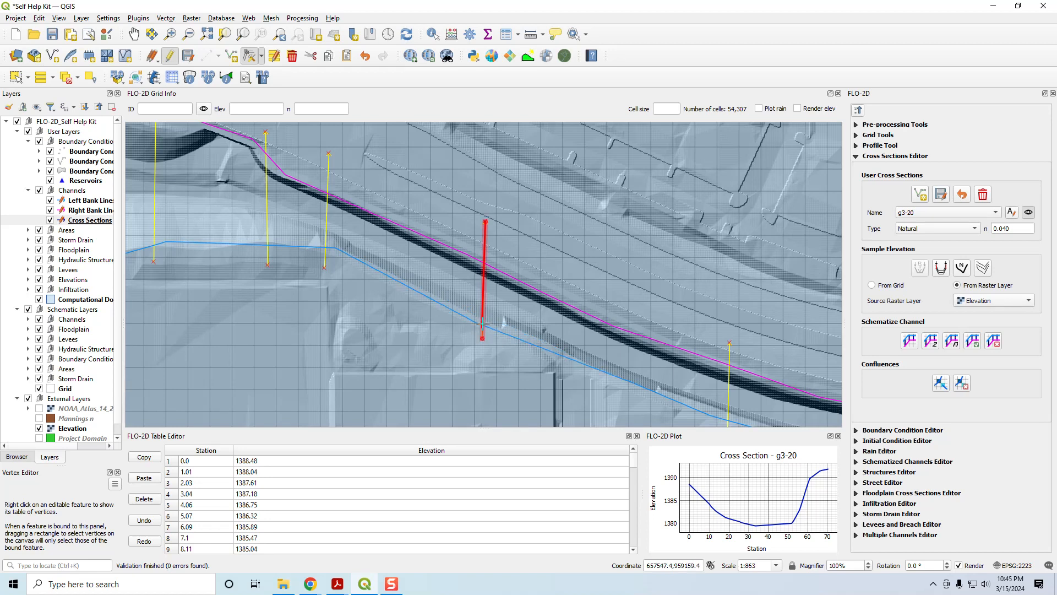
{"action": "scroll", "coordinate": [481, 326], "scroll_direction": "up", "scroll_amount": 1}
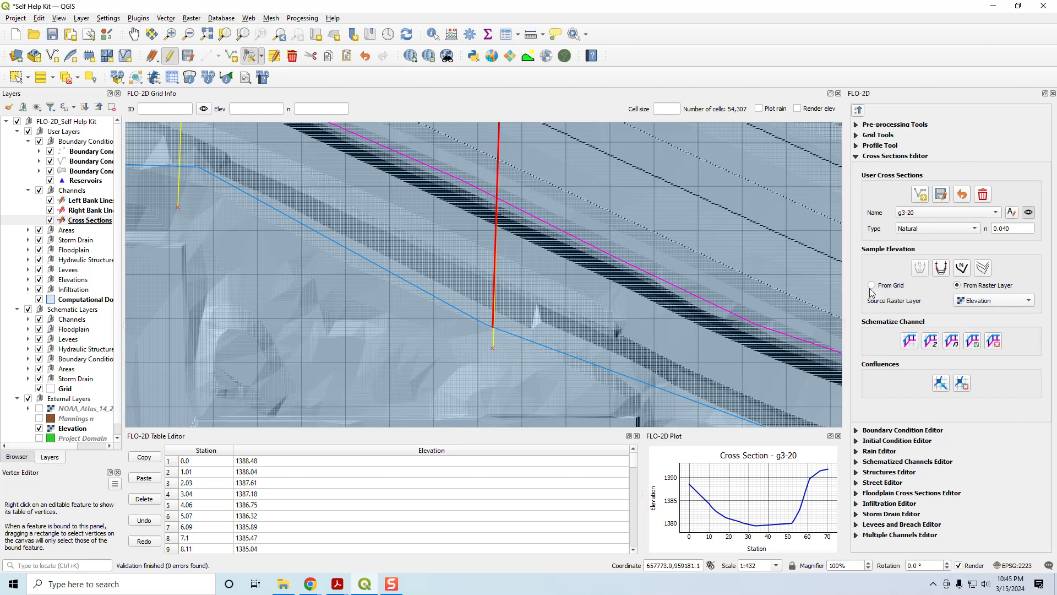
Shorten the northern end of cross section g3-20 slightly and resample its elevations from the Elevation raster.
{"action": "scroll", "coordinate": [609, 334], "scroll_direction": "down", "scroll_amount": 1}
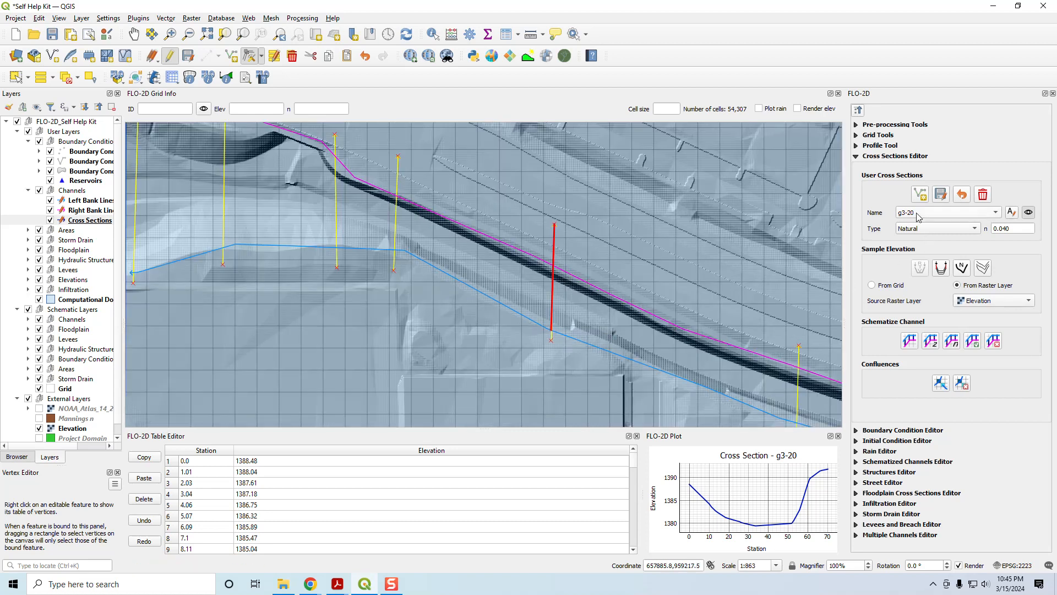
{"action": "scroll", "coordinate": [916, 213], "scroll_direction": "down", "scroll_amount": 1}
{"action": "scroll", "coordinate": [915, 214], "scroll_direction": "up", "scroll_amount": 1}
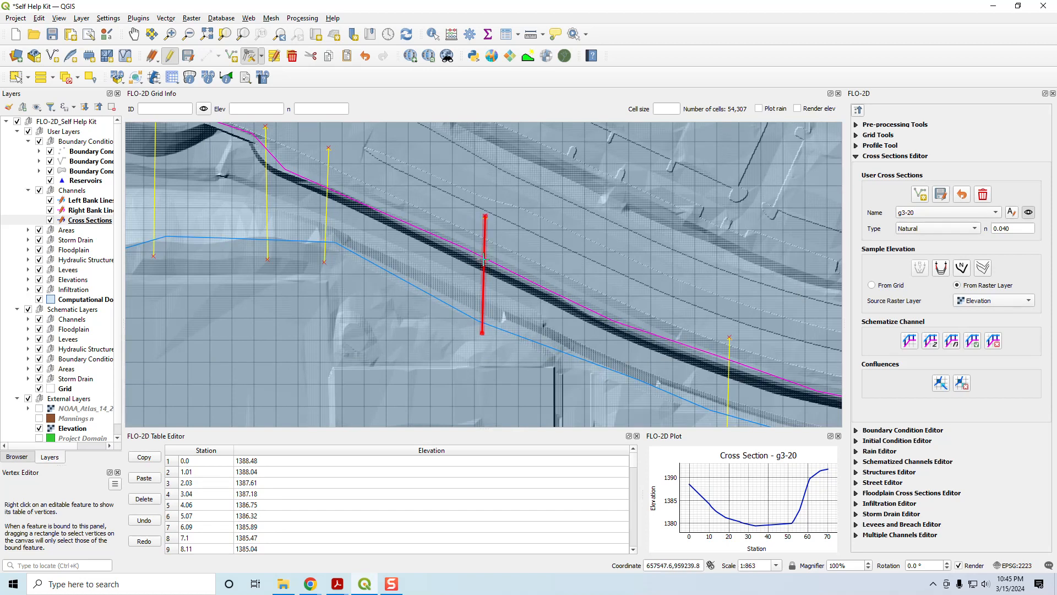
{"action": "left_click", "coordinate": [488, 214]}
{"action": "left_click", "coordinate": [485, 235]}
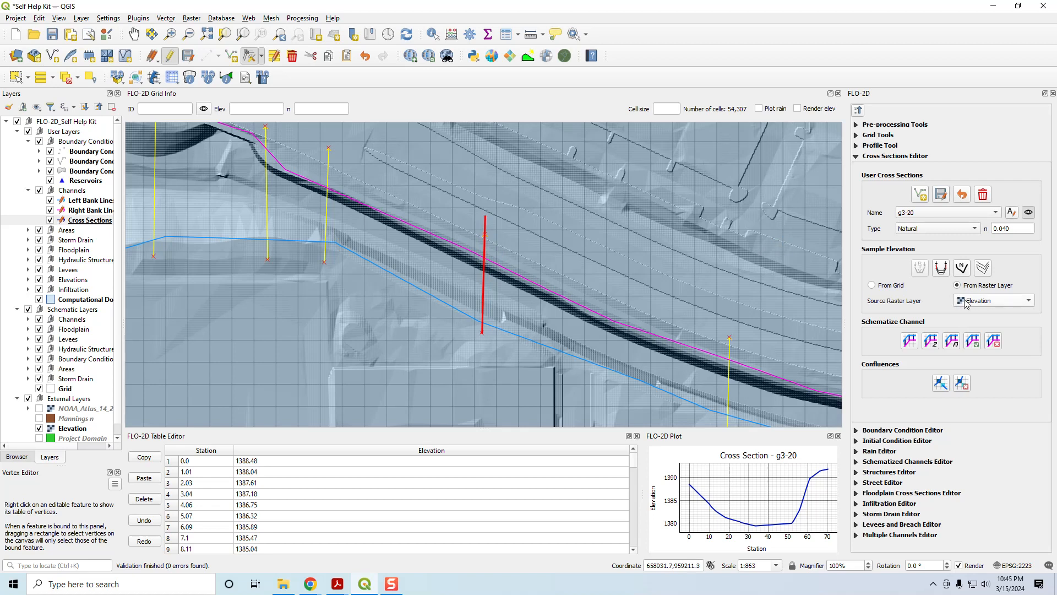
{"action": "left_click", "coordinate": [961, 268]}
{"action": "key", "text": "Return"}
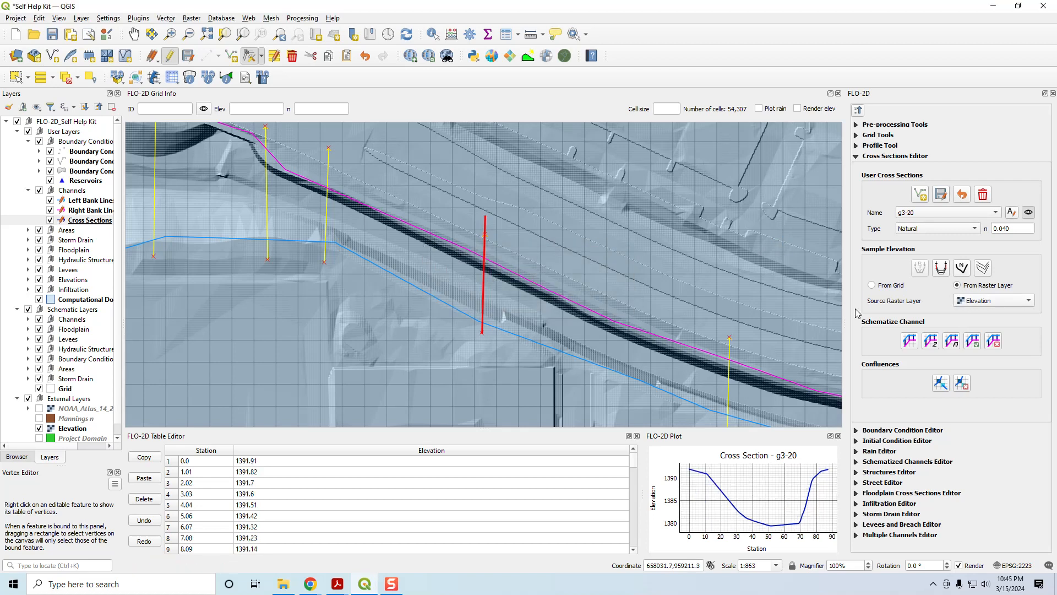
Step through cross sections g3-21 to g3-24 and examine the alignment of the sections and bank lines along the whole channel.
{"action": "scroll", "coordinate": [935, 216], "scroll_direction": "down", "scroll_amount": 1}
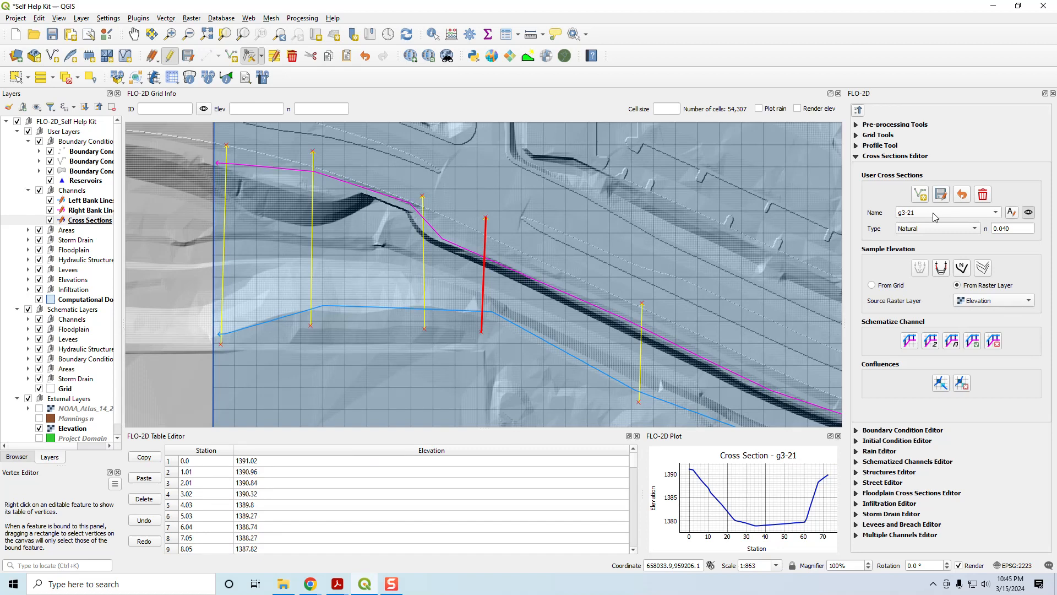
{"action": "scroll", "coordinate": [935, 217], "scroll_direction": "down", "scroll_amount": 1}
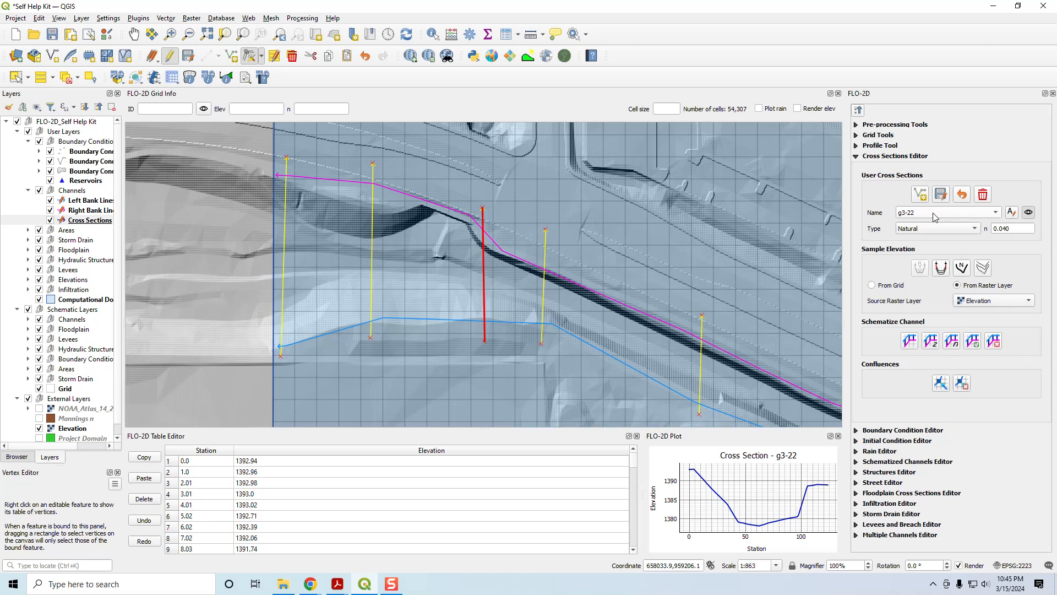
{"action": "scroll", "coordinate": [934, 216], "scroll_direction": "down", "scroll_amount": 1}
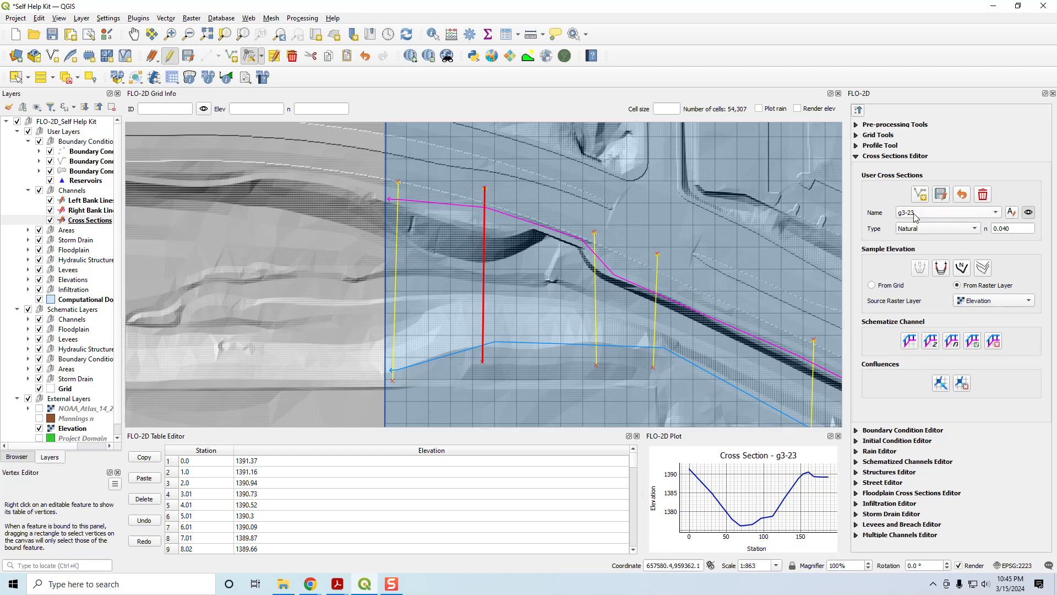
{"action": "scroll", "coordinate": [916, 215], "scroll_direction": "down", "scroll_amount": 1}
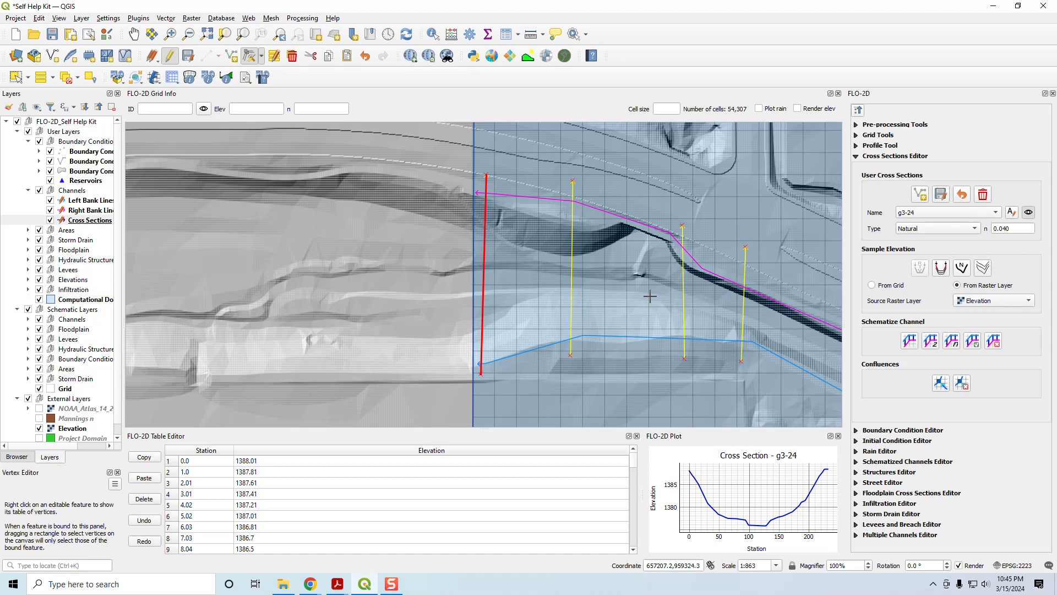
{"action": "scroll", "coordinate": [517, 334], "scroll_direction": "down", "scroll_amount": 1}
{"action": "left_click_drag", "start_coordinate": [655, 344], "coordinate": [266, 258]}
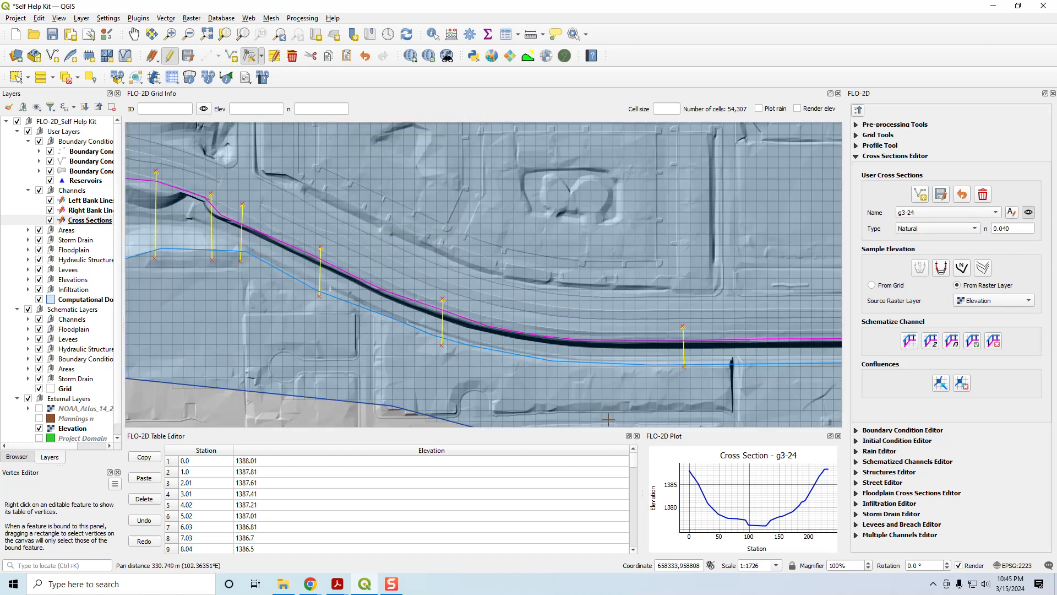
{"action": "scroll", "coordinate": [644, 363], "scroll_direction": "down", "scroll_amount": 1}
{"action": "left_click_drag", "start_coordinate": [723, 401], "coordinate": [317, 356]}
{"action": "scroll", "coordinate": [542, 379], "scroll_direction": "down", "scroll_amount": 1}
{"action": "left_click_drag", "start_coordinate": [653, 373], "coordinate": [333, 182]}
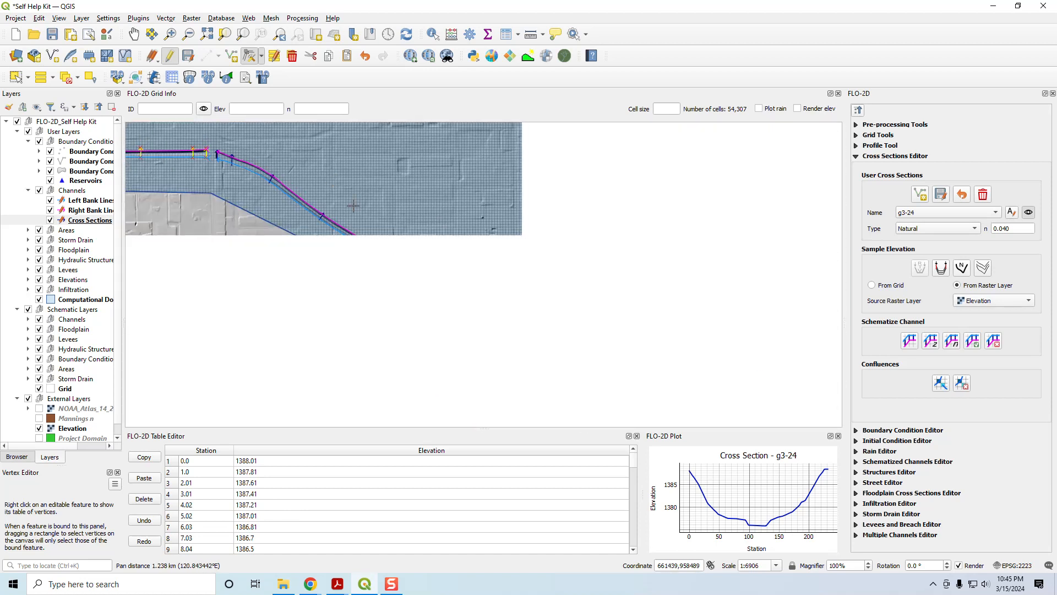
{"action": "left_click_drag", "start_coordinate": [387, 392], "coordinate": [496, 425]}
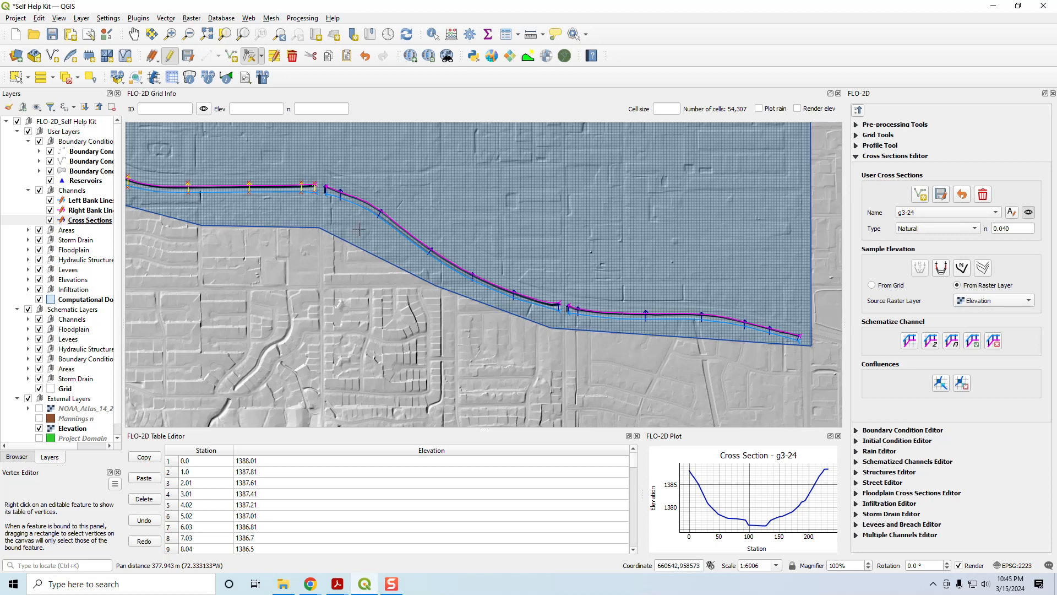
Save the edits to the cross sections and to the left and right bank lines, and clear the feature selection.
{"action": "left_click", "coordinate": [85, 223]}
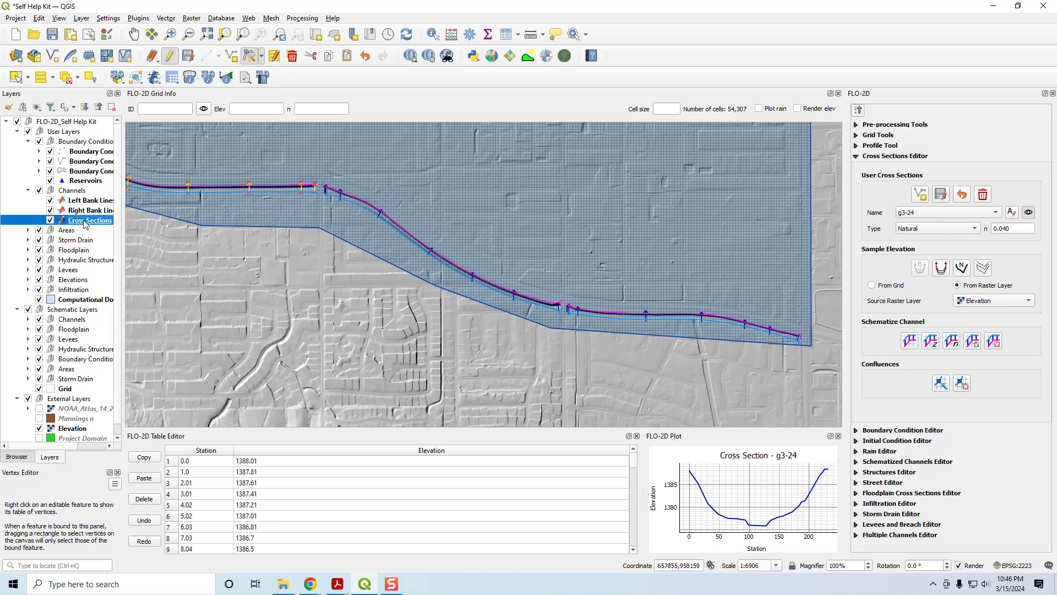
{"action": "left_click", "coordinate": [941, 199]}
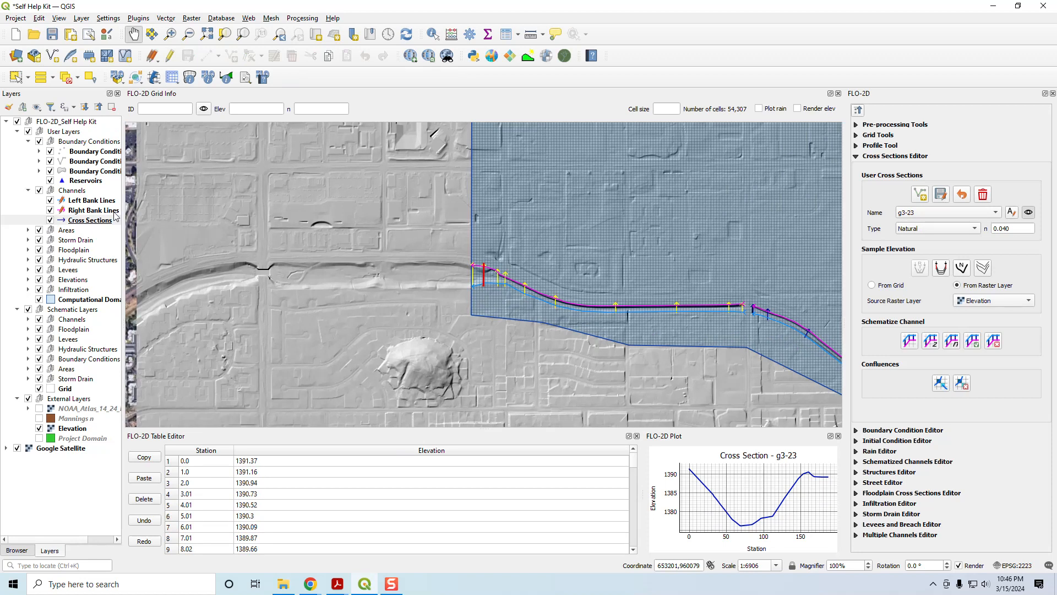
{"action": "left_click", "coordinate": [83, 202]}
{"action": "left_click", "coordinate": [81, 213], "text": "ctrl"}
{"action": "left_click", "coordinate": [188, 58]}
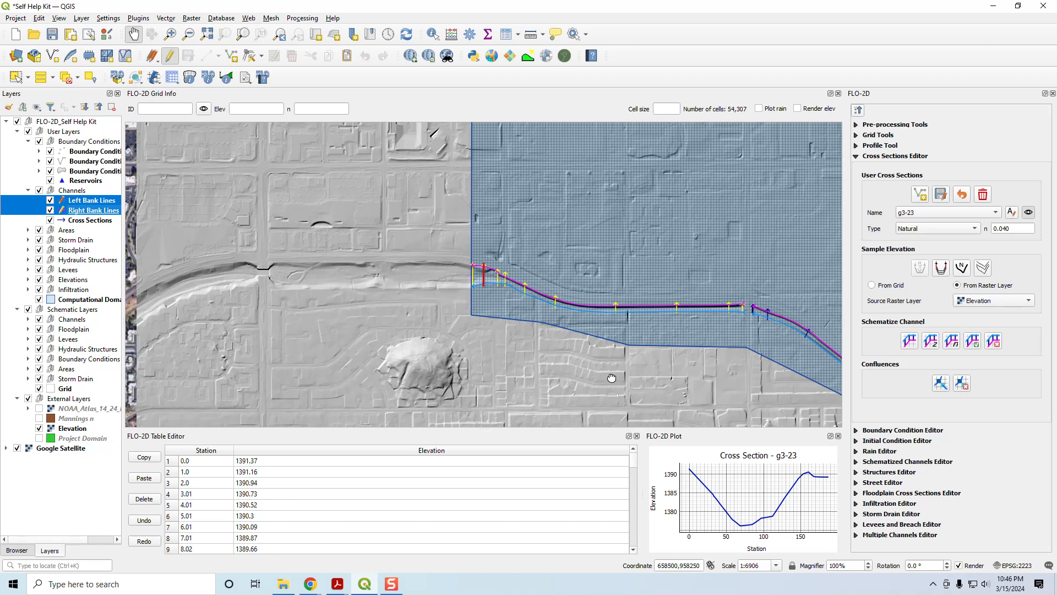
{"action": "left_click_drag", "start_coordinate": [608, 376], "coordinate": [230, 268]}
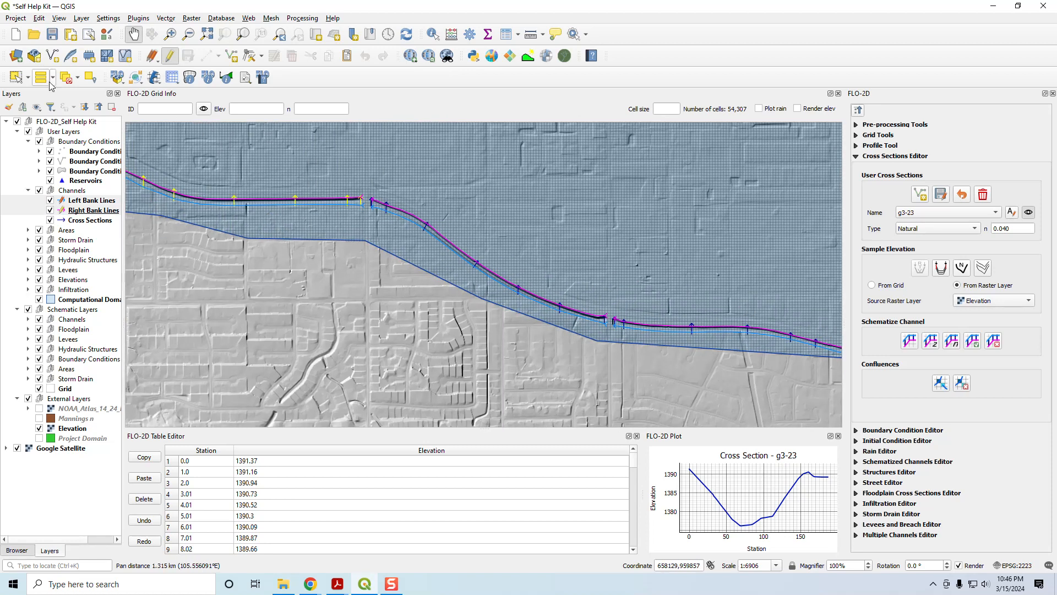
{"action": "left_click", "coordinate": [65, 80]}
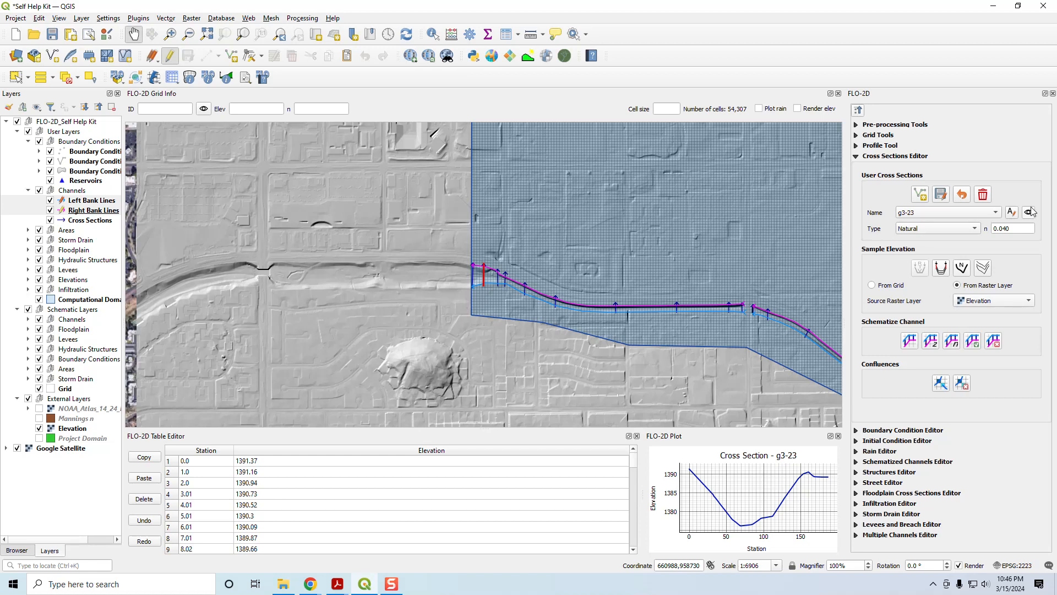
Check the full extent of the left bank lines and save the project.
{"action": "scroll", "coordinate": [767, 358], "scroll_direction": "down", "scroll_amount": 1}
{"action": "left_click_drag", "start_coordinate": [766, 359], "coordinate": [535, 282]}
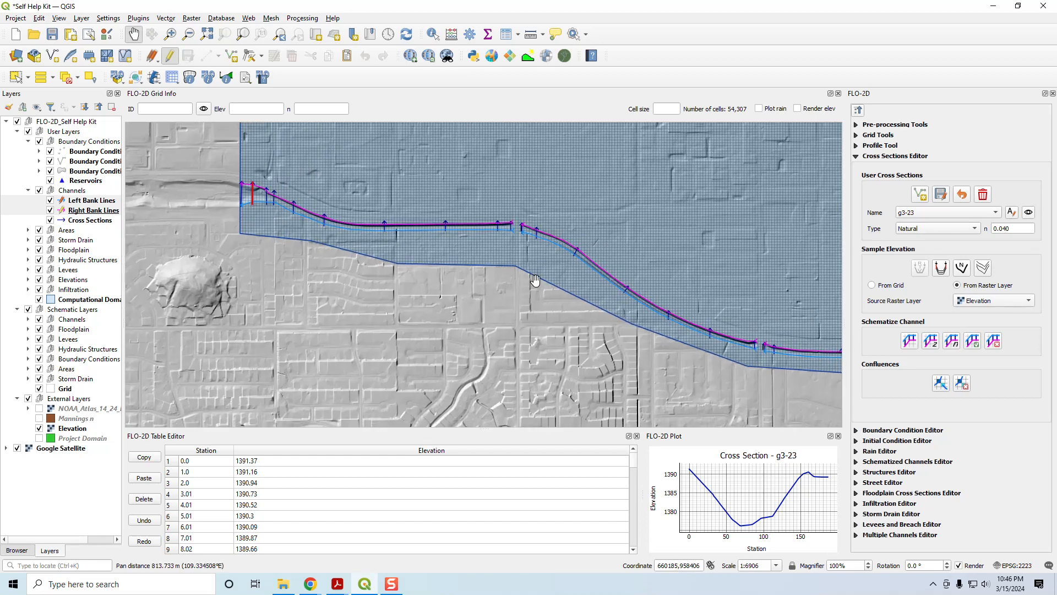
{"action": "left_click_drag", "start_coordinate": [710, 348], "coordinate": [644, 352]}
{"action": "scroll", "coordinate": [639, 311], "scroll_direction": "up", "scroll_amount": 1}
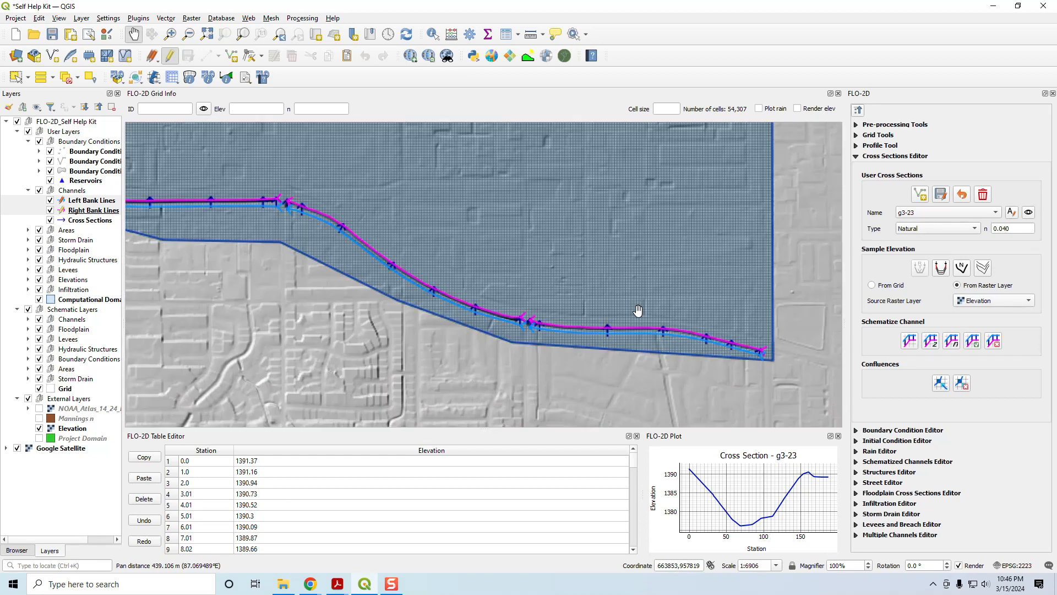
{"action": "left_click_drag", "start_coordinate": [638, 311], "coordinate": [702, 341]}
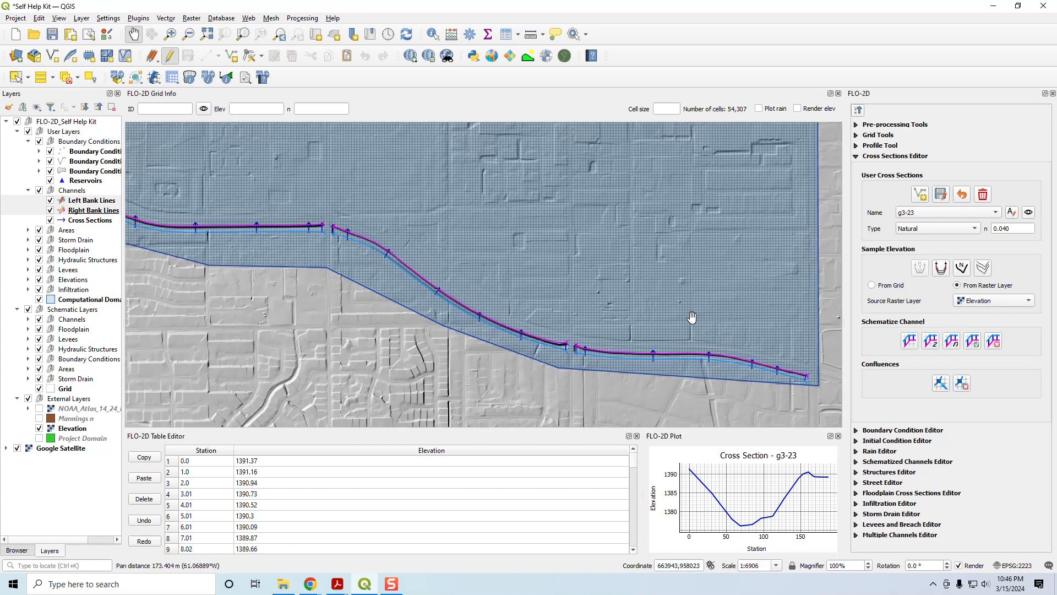
{"action": "scroll", "coordinate": [713, 329], "scroll_direction": "down", "scroll_amount": 1}
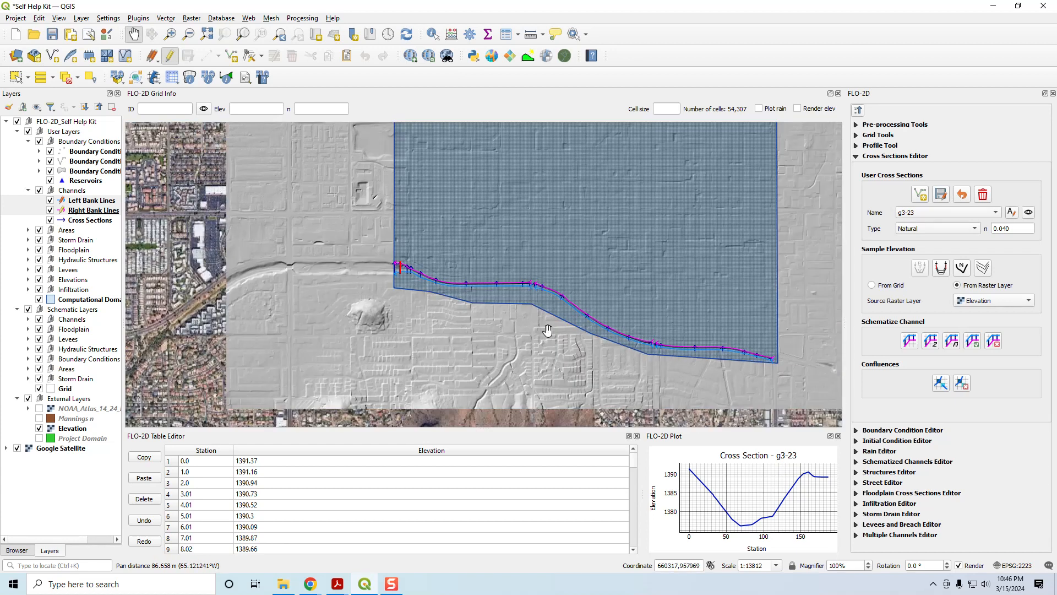
{"action": "left_click", "coordinate": [92, 201]}
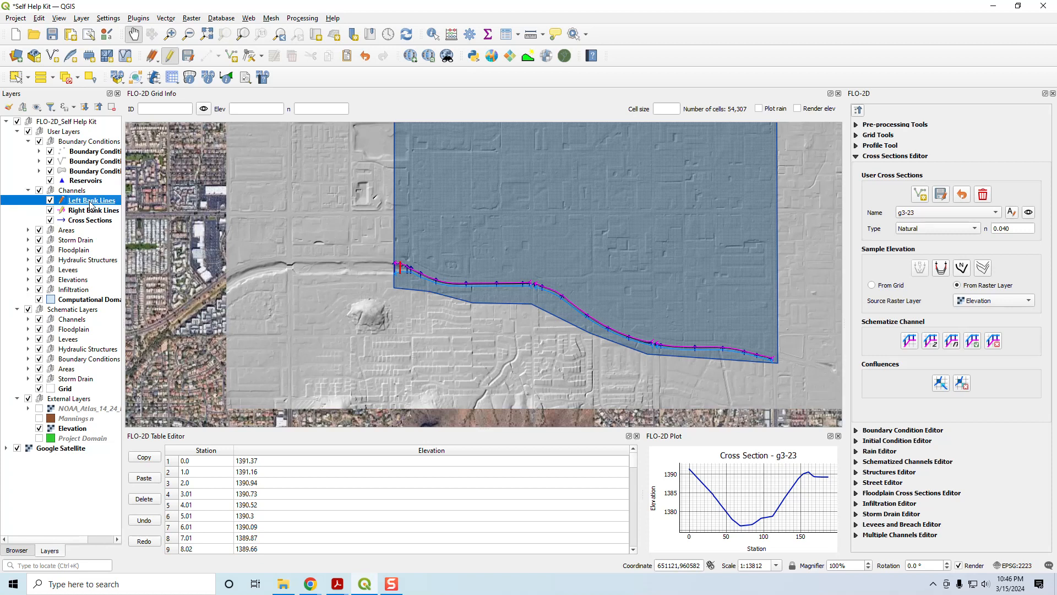
{"action": "left_click", "coordinate": [243, 34]}
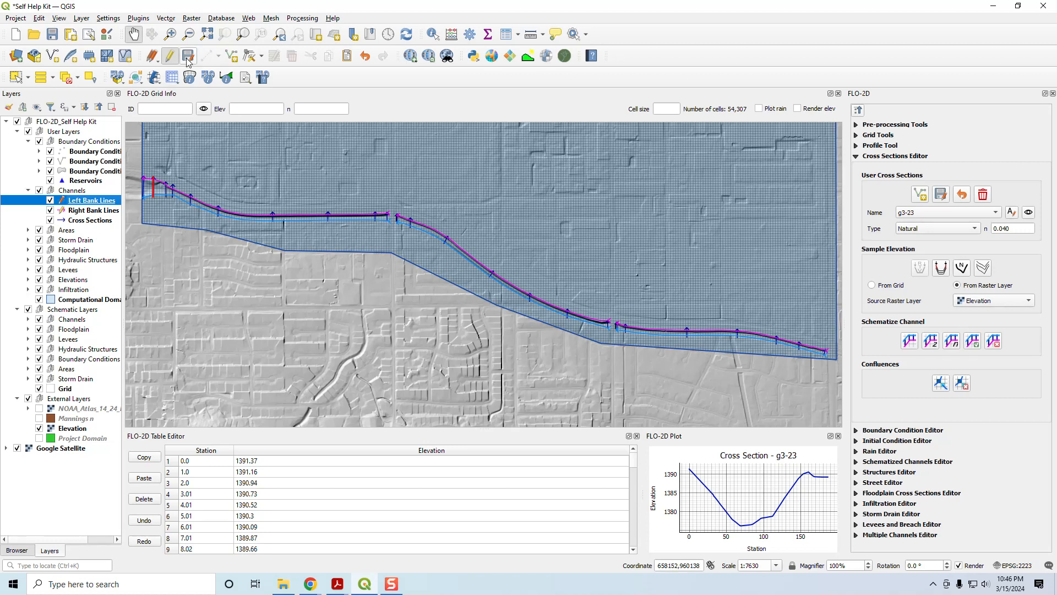
{"action": "left_click", "coordinate": [52, 34]}
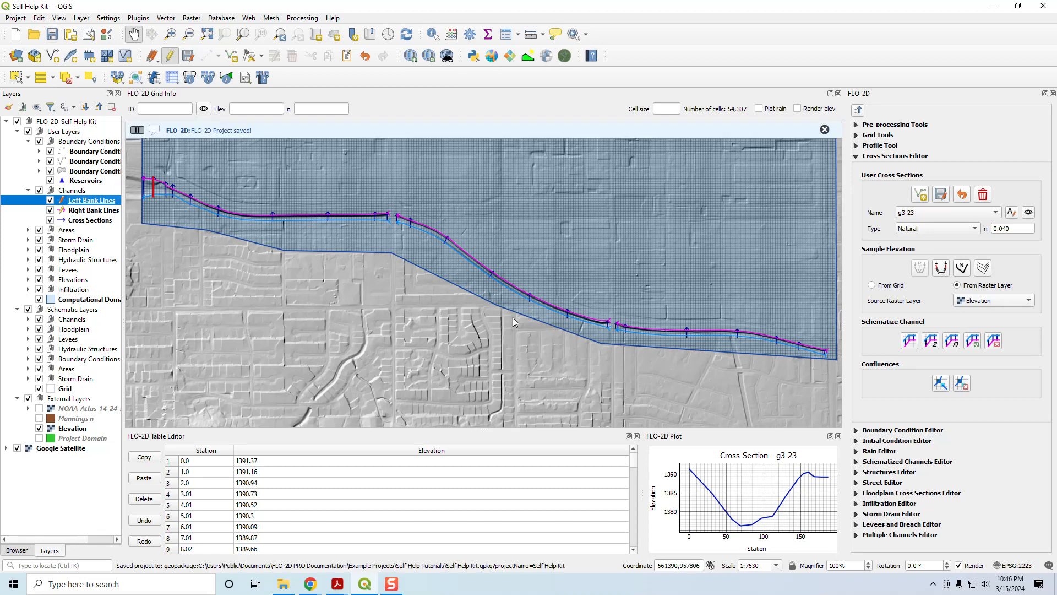
Draw a new natural cross section northward across the channel between sections g2-8 and g2-9, accept its default attributes and save it.
{"action": "scroll", "coordinate": [618, 329], "scroll_direction": "up", "scroll_amount": 3}
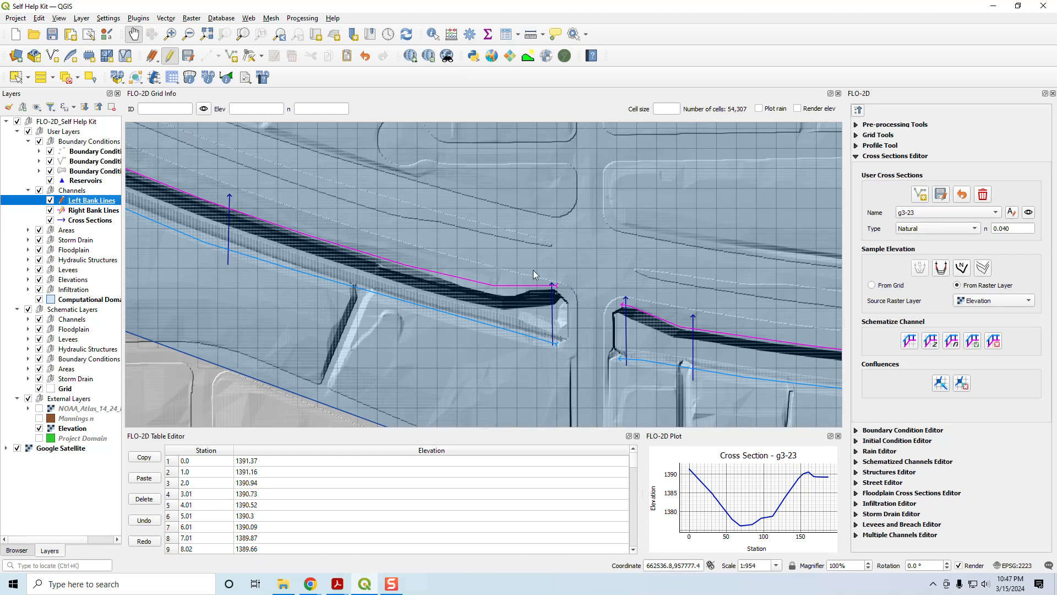
{"action": "left_click", "coordinate": [921, 195]}
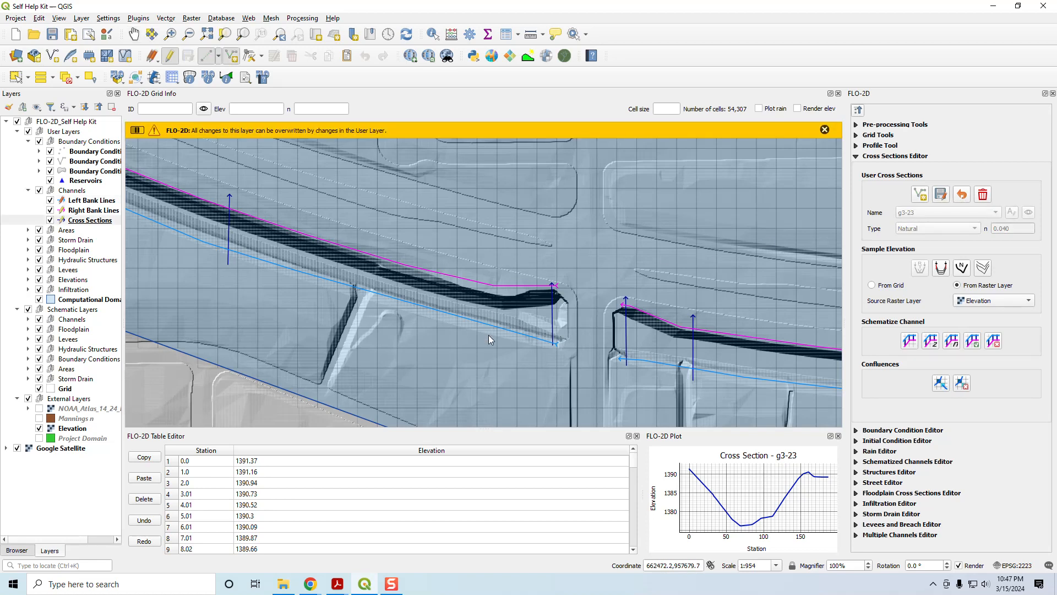
{"action": "left_click", "coordinate": [489, 271]}
{"action": "right_click", "coordinate": [517, 260]}
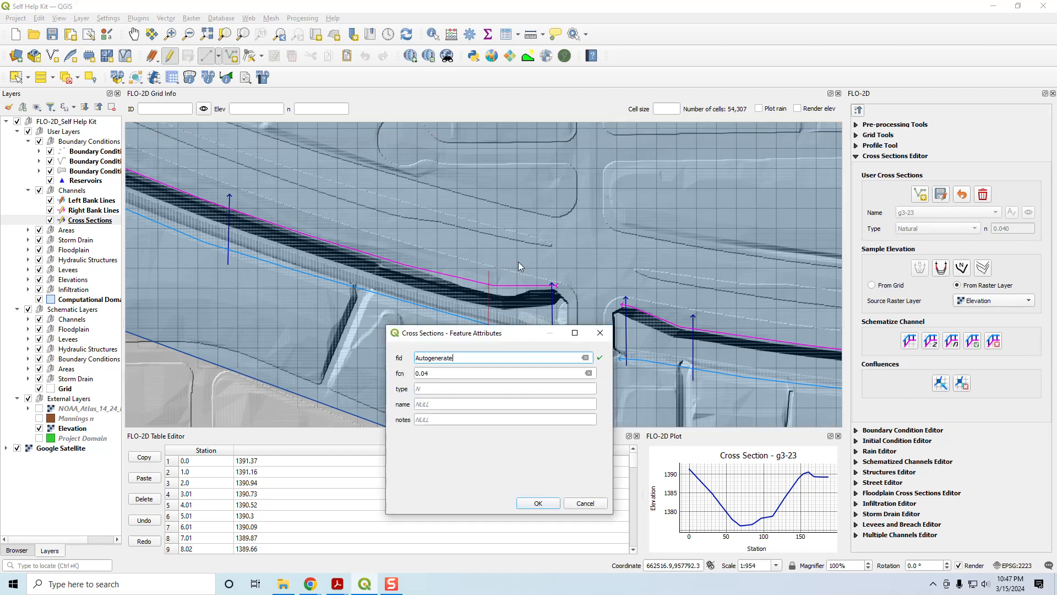
{"action": "left_click", "coordinate": [531, 504]}
{"action": "left_click", "coordinate": [940, 196]}
Rename the new cross section Cross-Section-25 as New.
{"action": "left_click", "coordinate": [937, 212]}
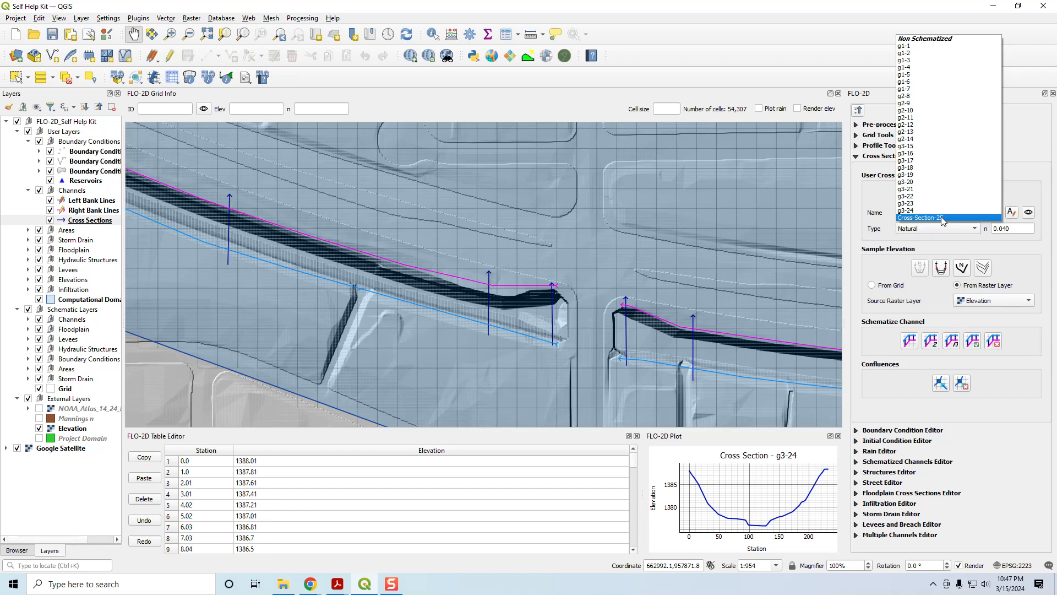
{"action": "left_click", "coordinate": [1020, 250]}
{"action": "left_click", "coordinate": [940, 211]}
{"action": "left_click", "coordinate": [941, 218]}
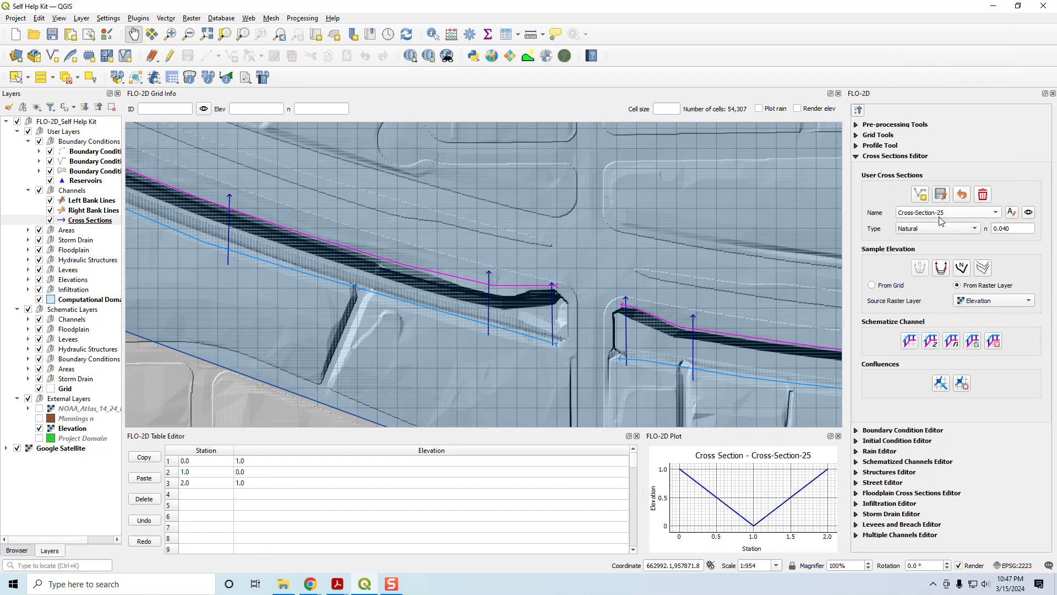
{"action": "left_click", "coordinate": [1012, 213]}
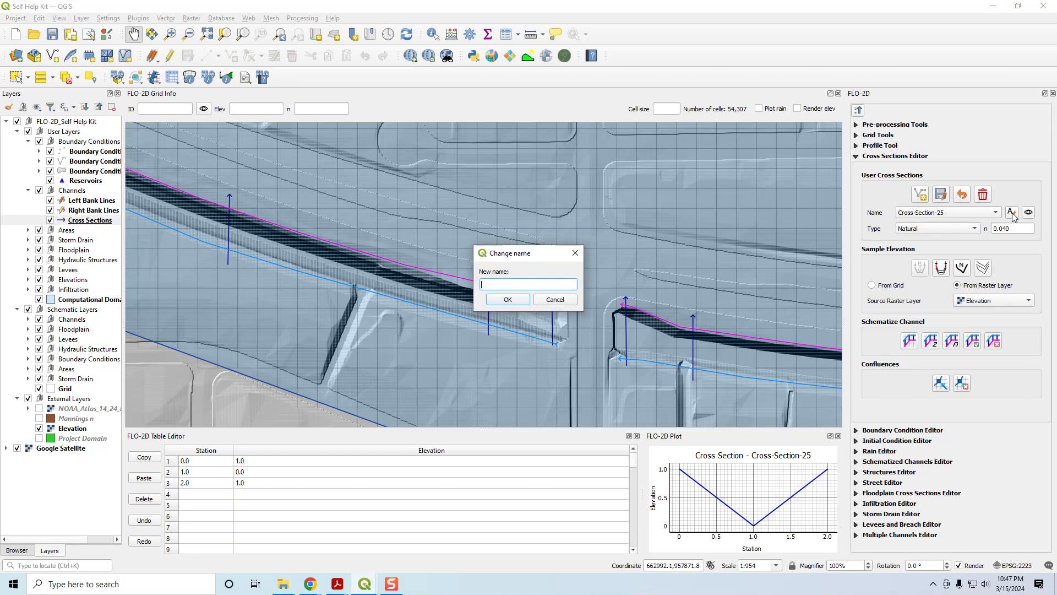
{"action": "type", "text": "New"}
{"action": "left_click", "coordinate": [508, 299]}
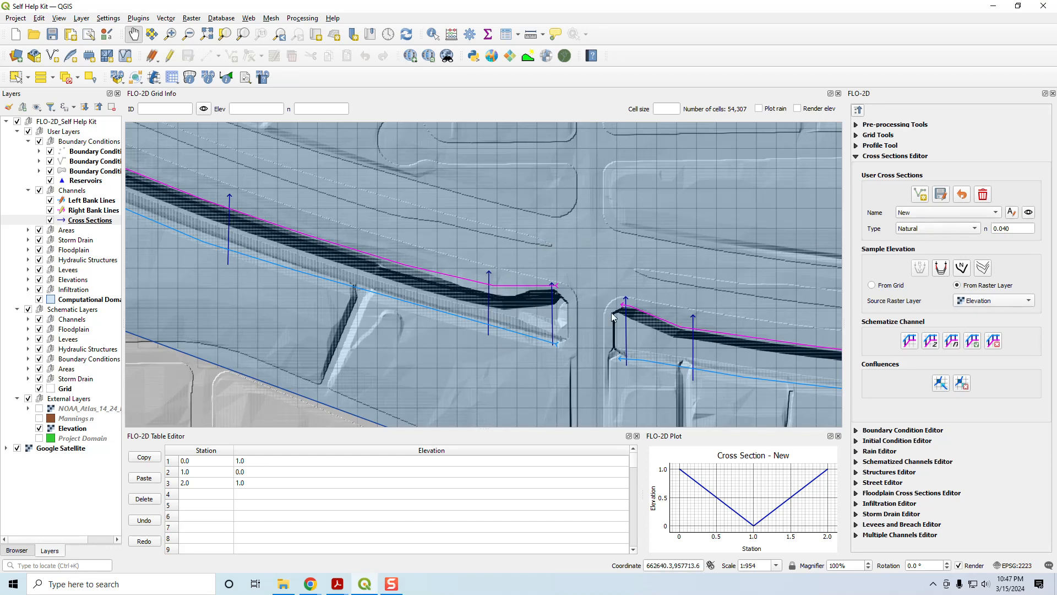
Schematize the channels from the bank lines and cross sections, and open the list of cross section names.
{"action": "left_click", "coordinate": [909, 342]}
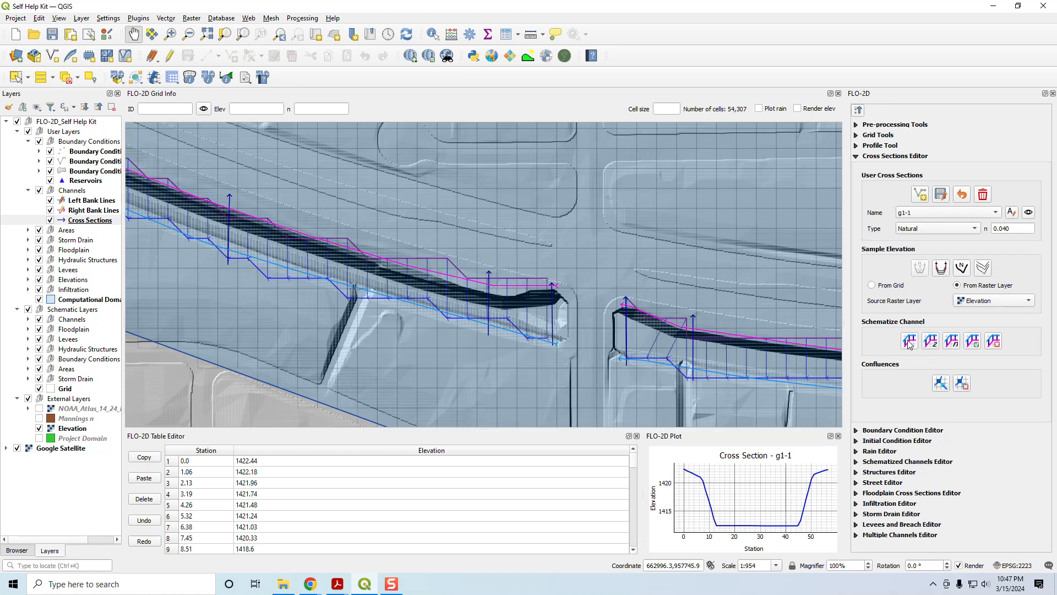
{"action": "left_click", "coordinate": [913, 214]}
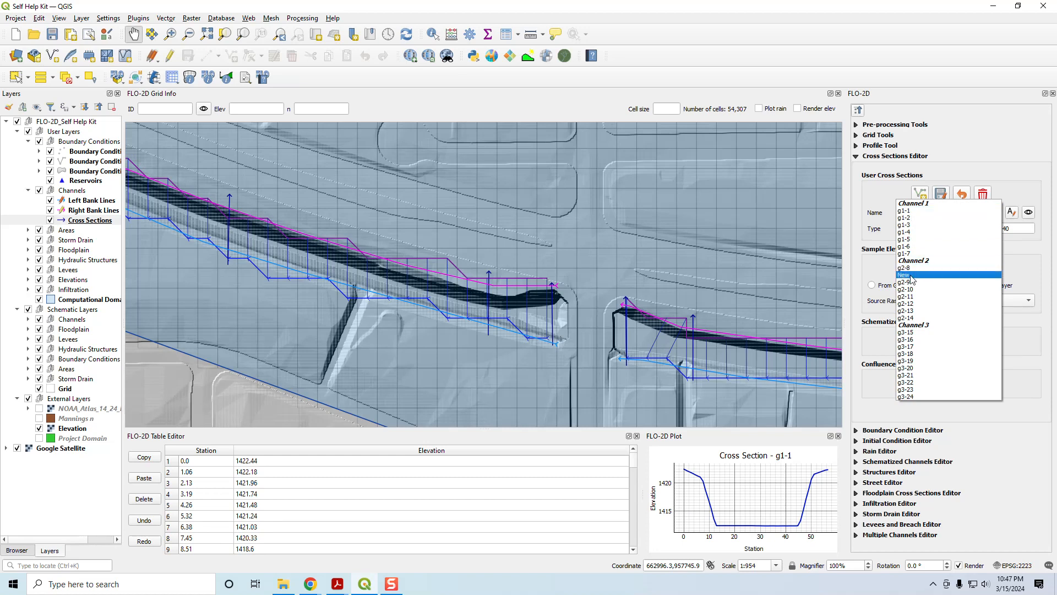